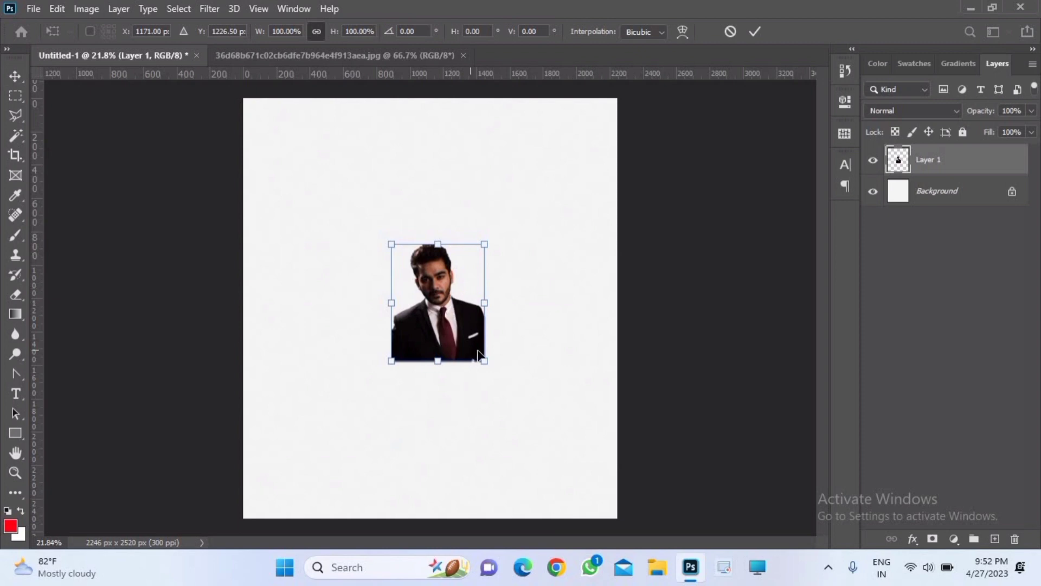
Scale up the man's portrait to fill most of the canvas and position it near the center.
left_click_drag(483, 360, 586, 543)
left_click_drag(575, 428, 495, 330)
left_click_drag(548, 439, 565, 517)
left_click_drag(547, 437, 525, 420)
key("Return")
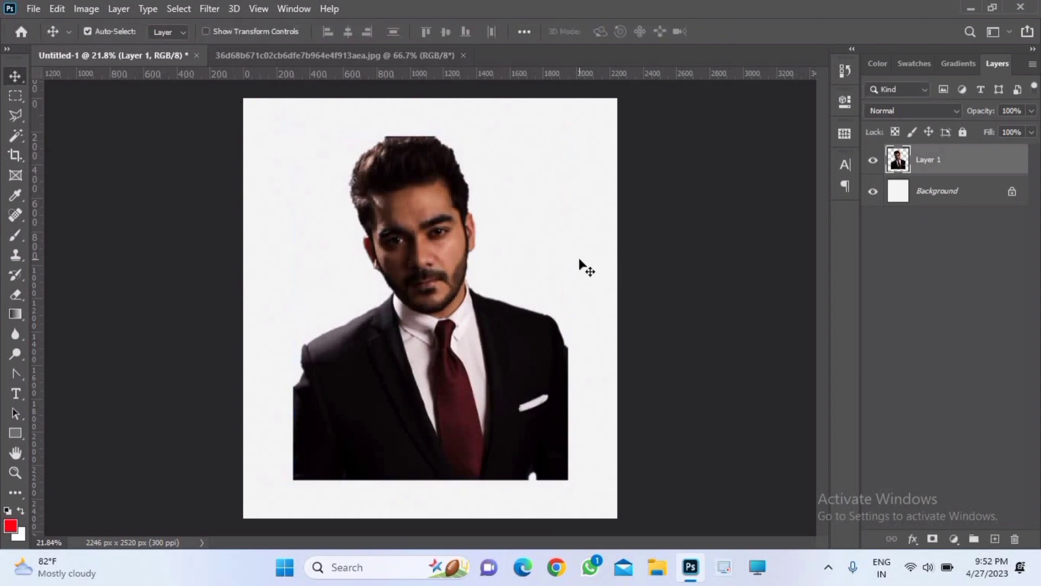
Hide the portrait layer and add a light gray solid color fill layer with color e2e2e2.
left_click(872, 160)
left_click(995, 539)
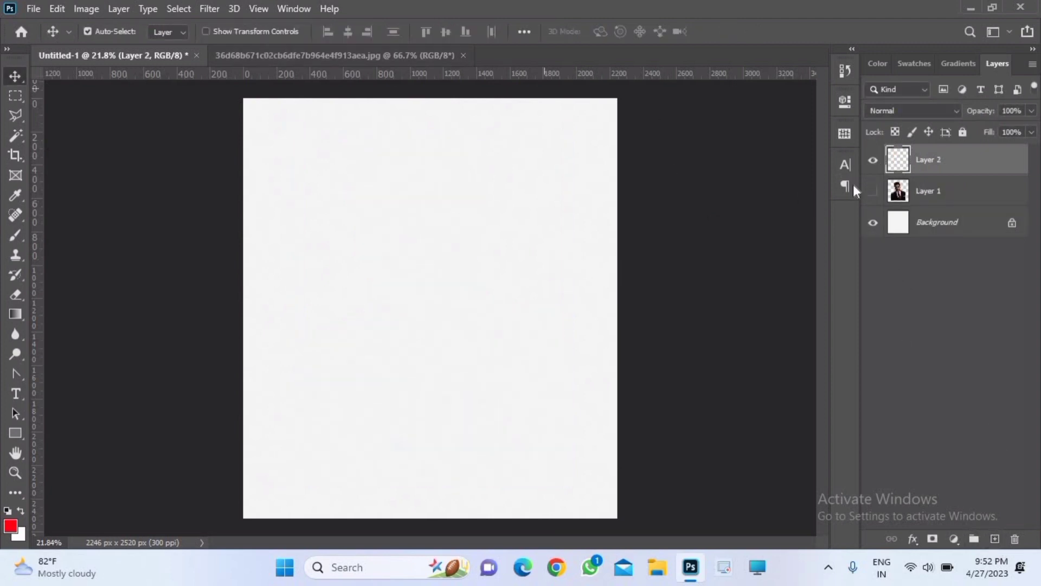
key("ctrl+z")
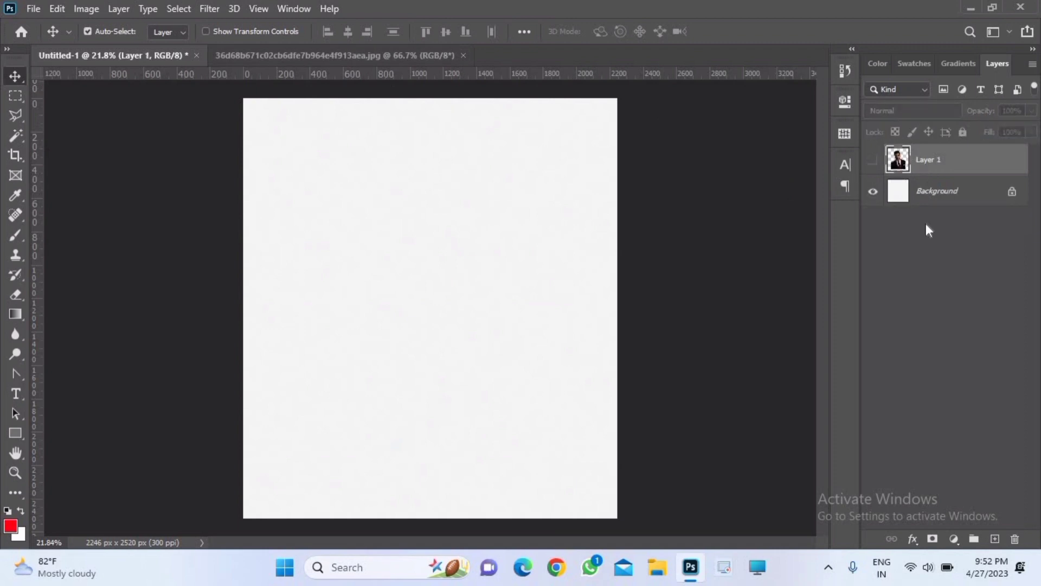
left_click(954, 539)
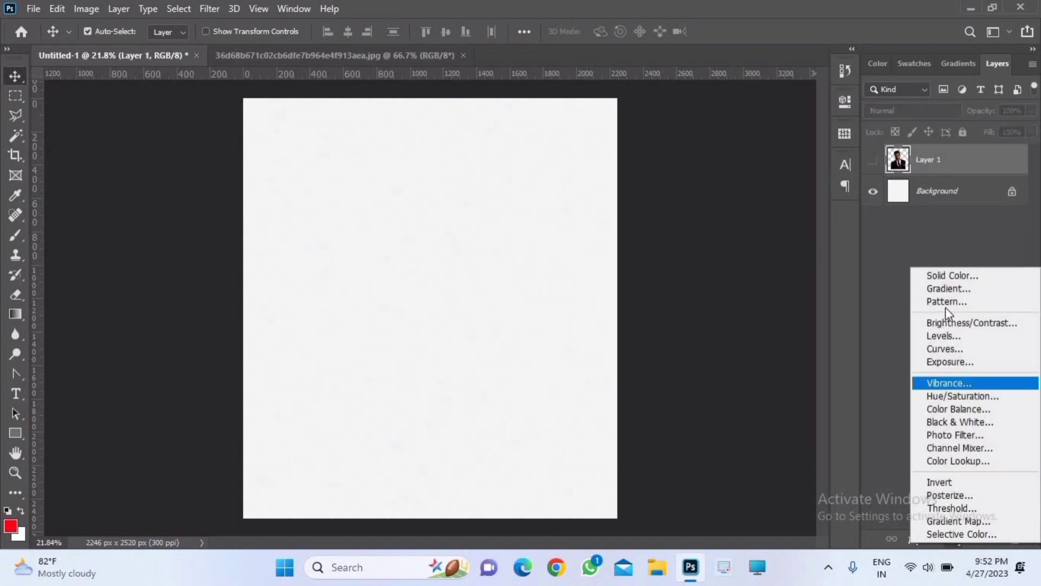
left_click(948, 271)
left_click(639, 245)
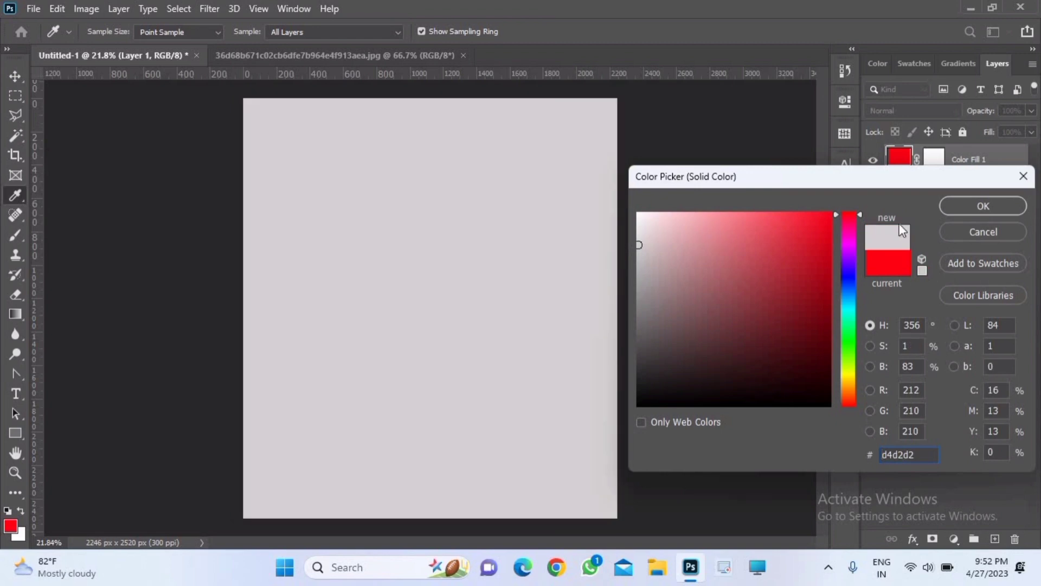
left_click(638, 234)
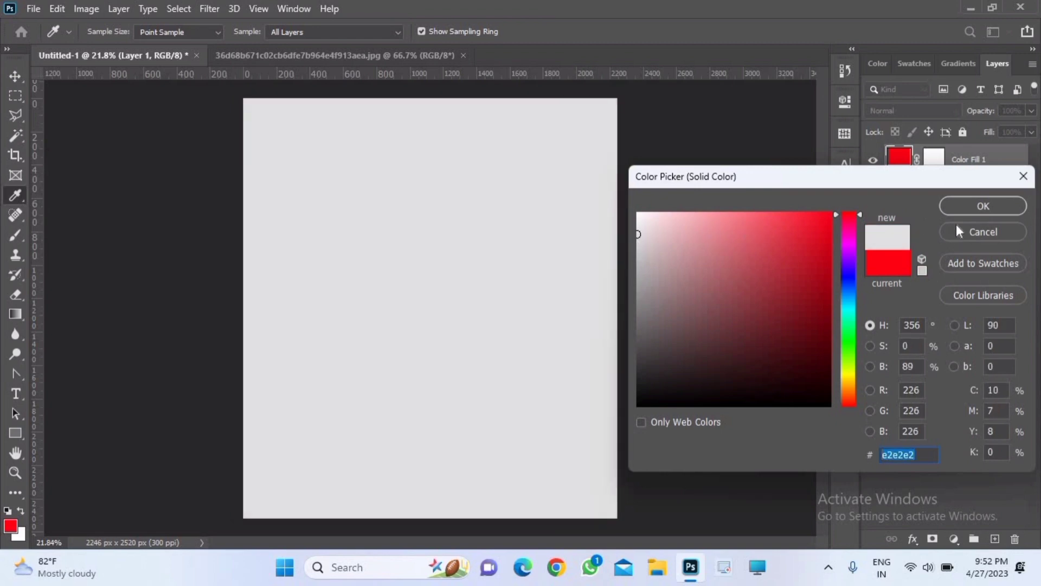
left_click(974, 207)
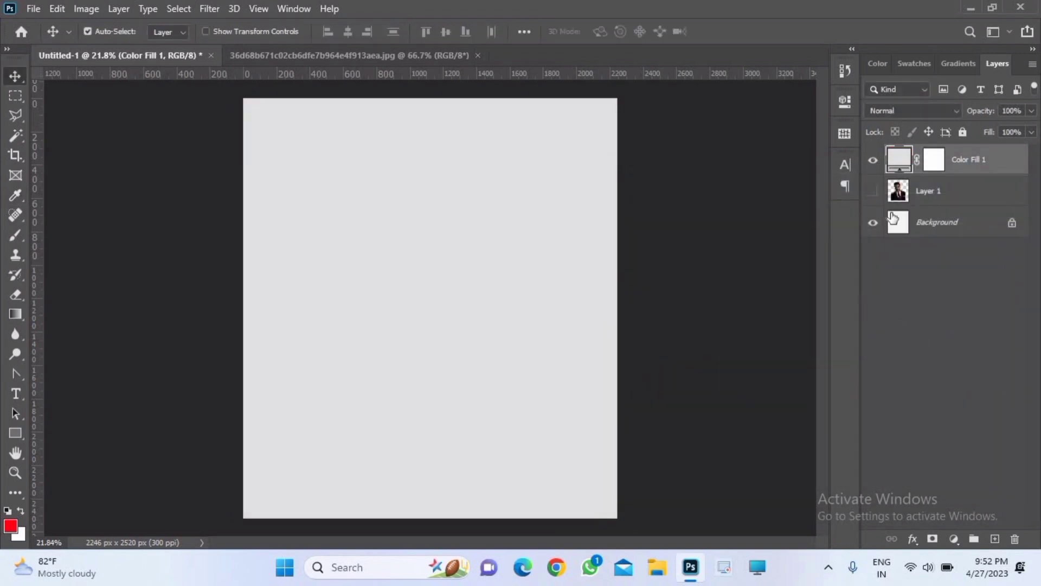
Convert the gray fill layer to a smart object and apply Add Noise at 18.70% with Gaussian distribution.
left_click(220, 11)
mouse_move(360, 229)
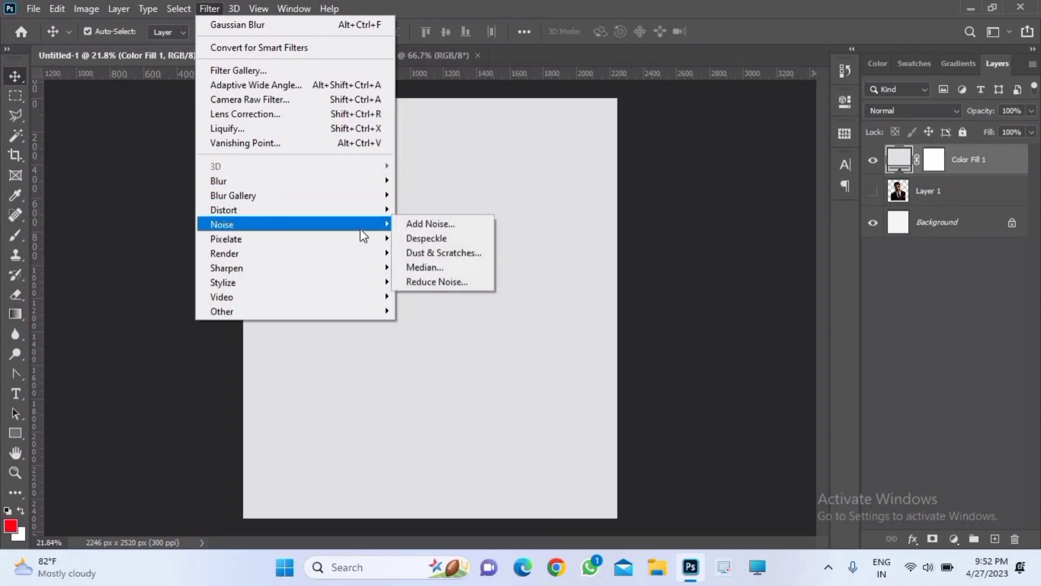
left_click(431, 223)
left_click(507, 226)
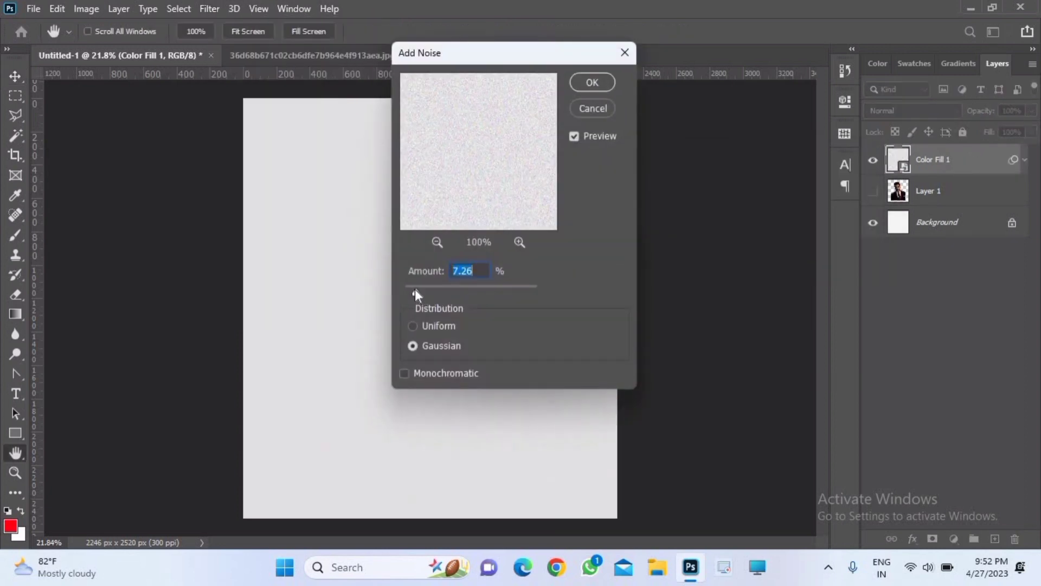
mouse_move(415, 292)
left_mouse_down()
mouse_move(453, 295)
mouse_move(434, 295)
left_mouse_up()
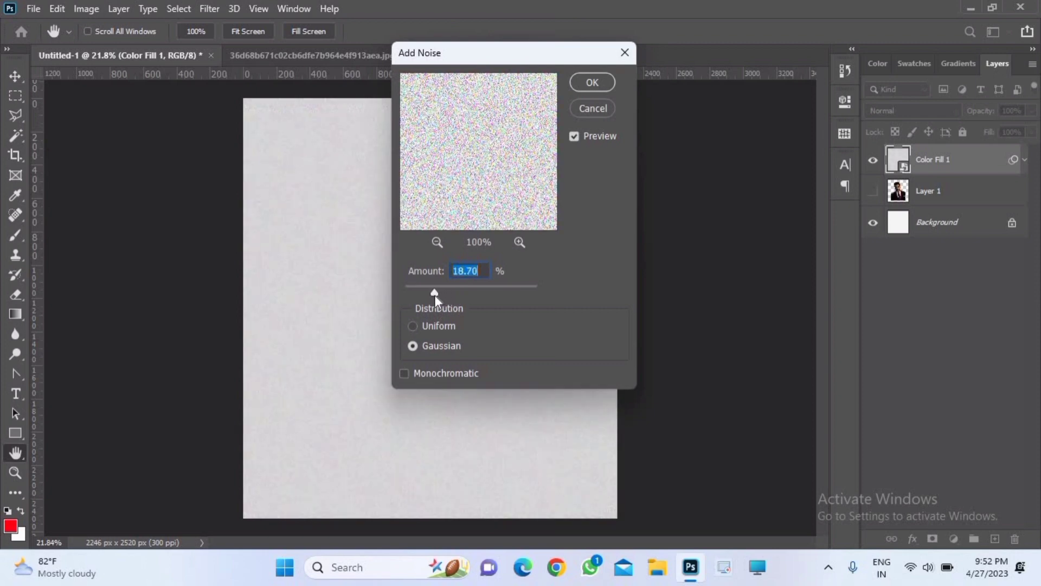
left_click(592, 83)
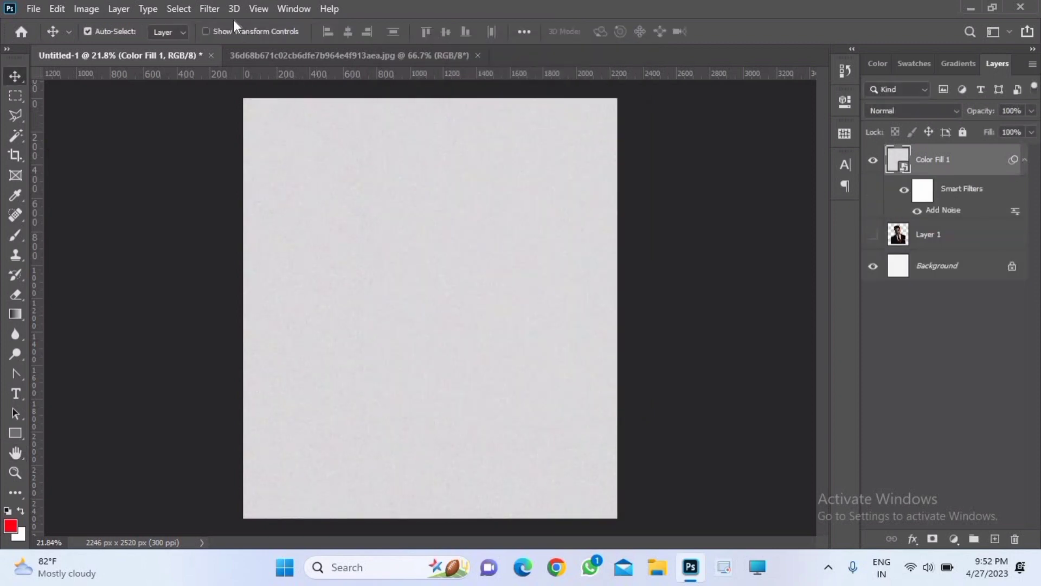
Apply a Gaussian Blur with a 0.9 pixel radius to the noisy gray fill layer.
left_click(214, 8)
mouse_move(267, 181)
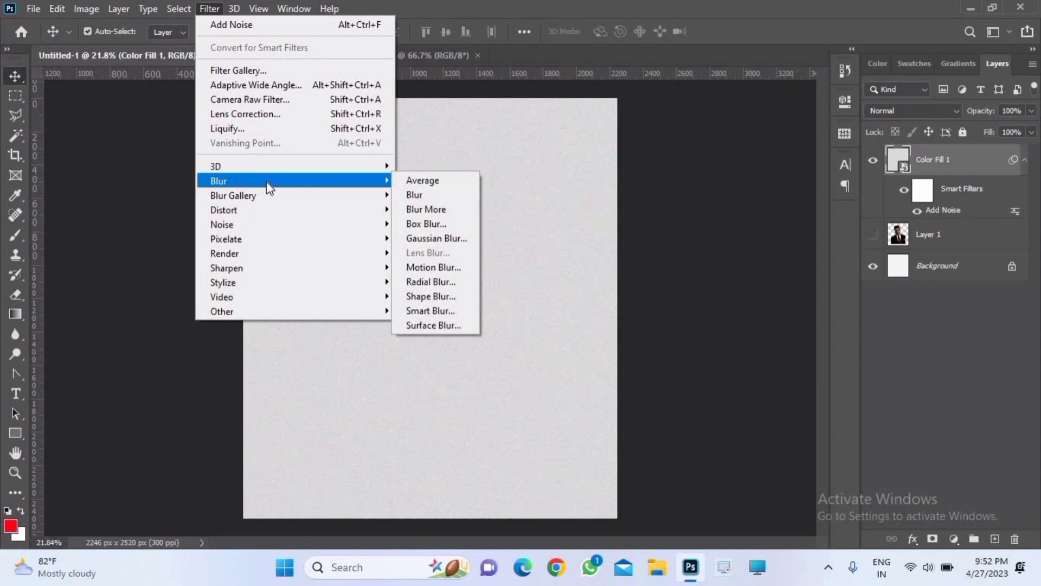
left_click(434, 238)
left_click_drag(413, 319, 409, 319)
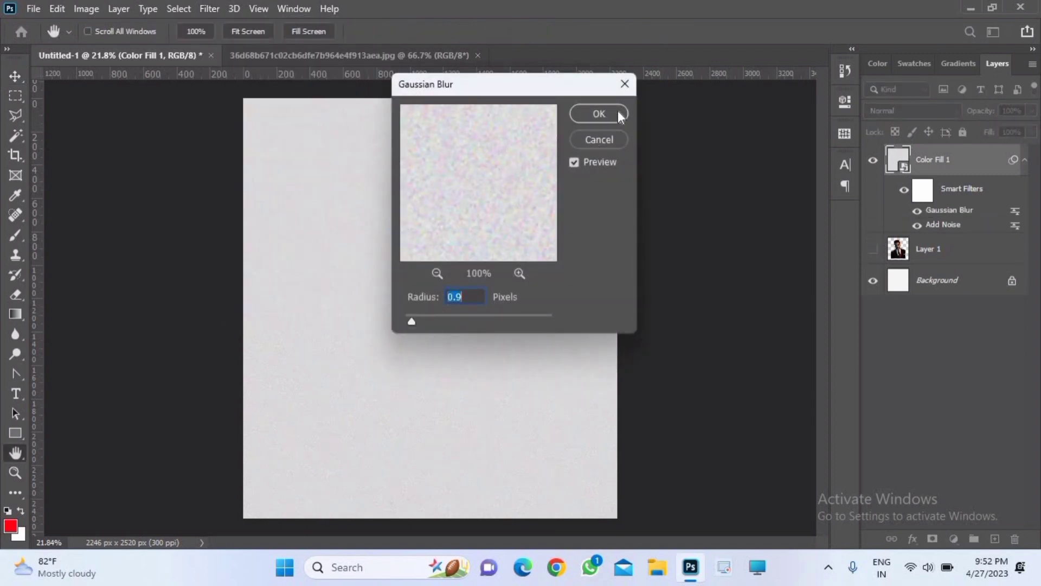
left_click(598, 112)
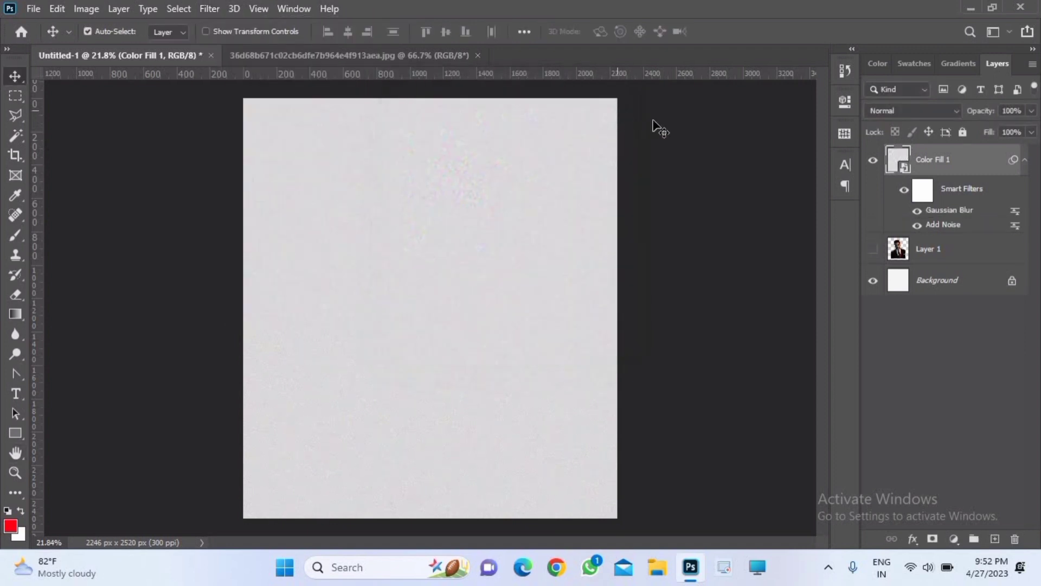
Collapse the fill layer's smart filters, move the portrait layer above it and make the portrait visible.
left_click(1025, 161)
left_click_drag(932, 200, 936, 152)
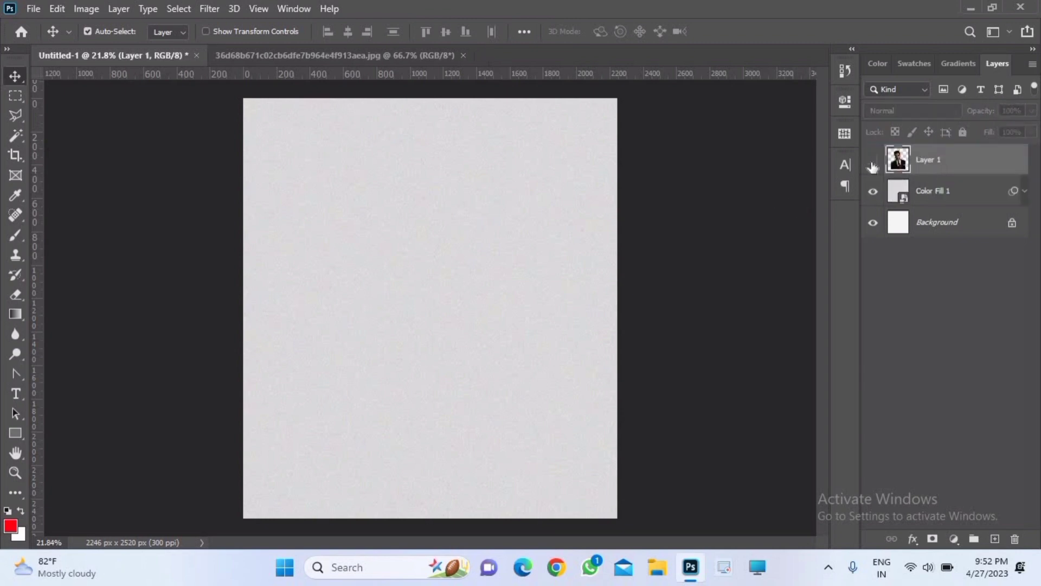
left_click(873, 162)
left_click(497, 366)
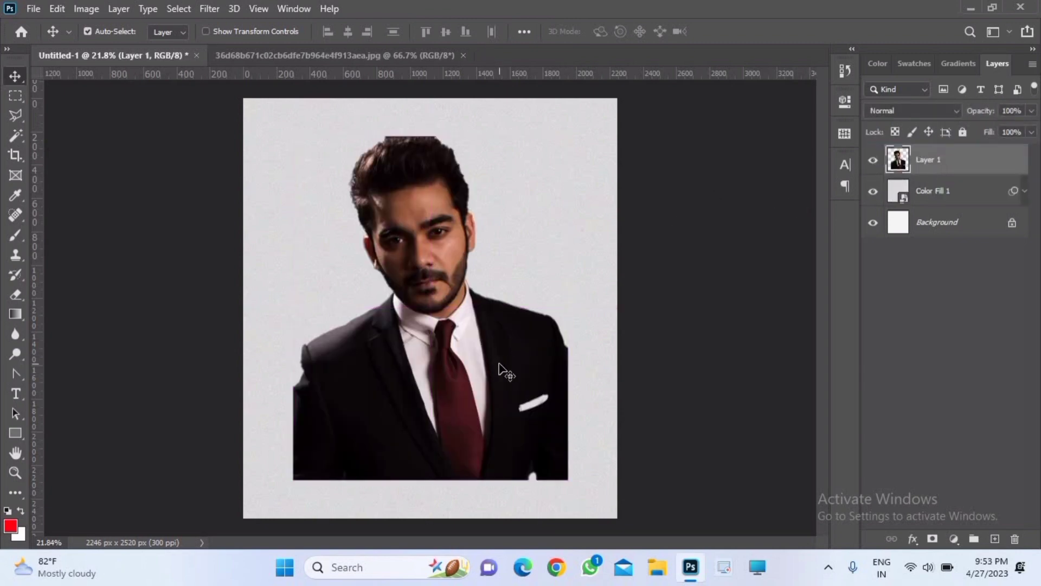
Add a Black & White adjustment layer above the portrait and set its Reds to 96.
left_click(952, 538)
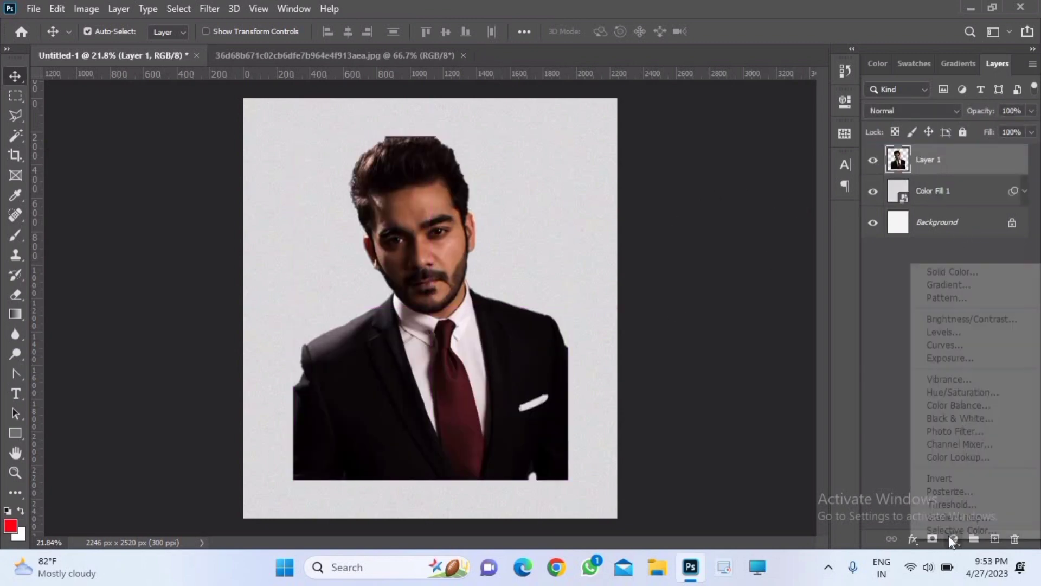
left_click(958, 417)
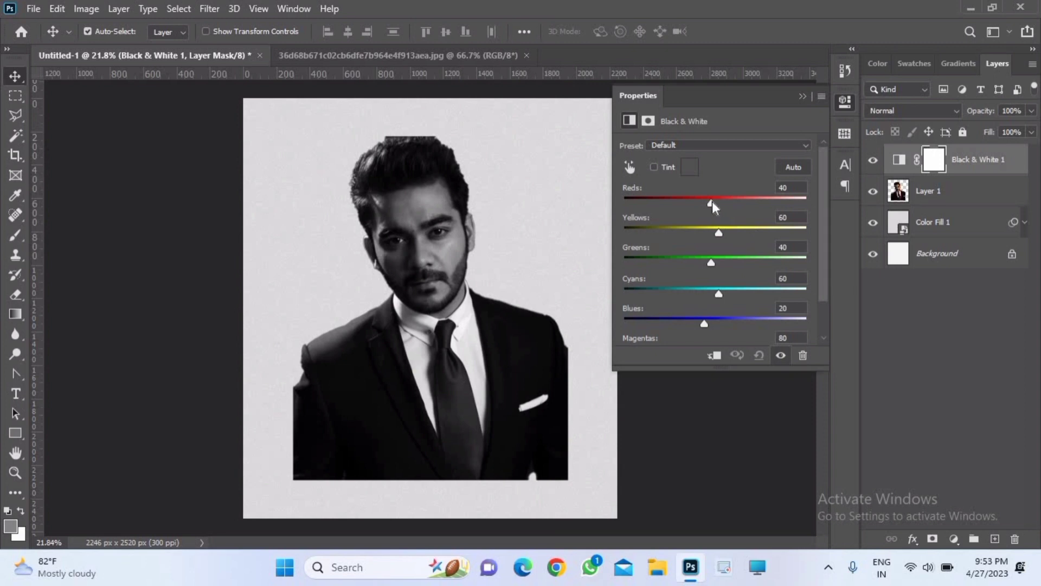
left_click_drag(711, 203, 733, 200)
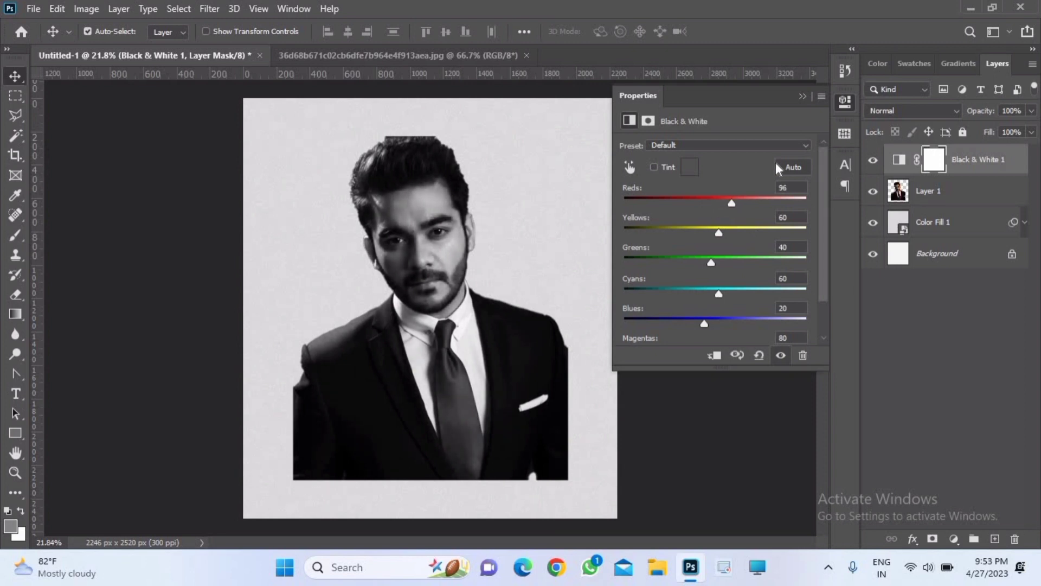
left_click(802, 98)
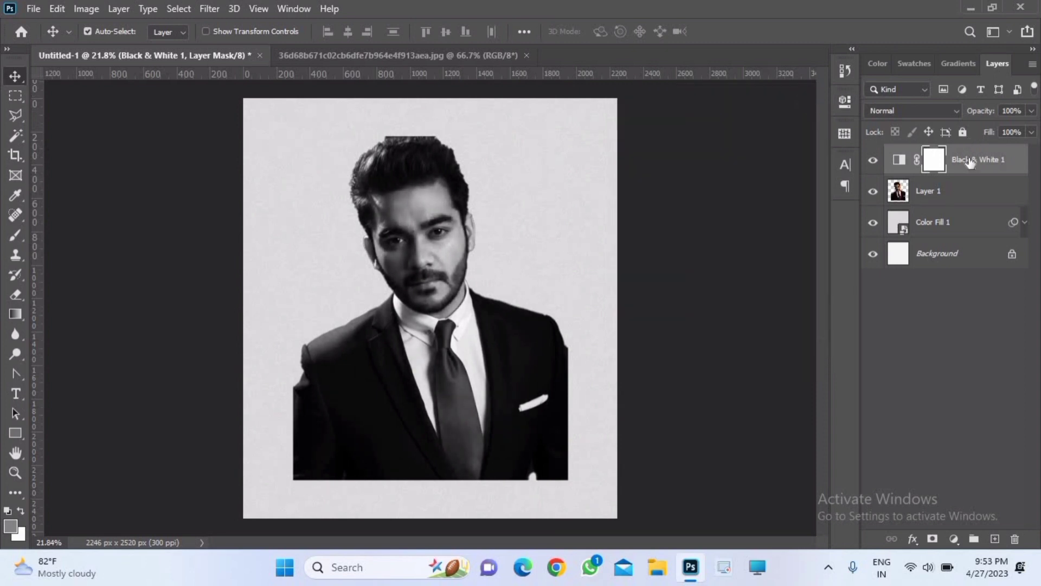
Group the Black & White adjustment with the portrait layer and convert the group to a smart object.
left_click(993, 186, "shift")
key("ctrl+g")
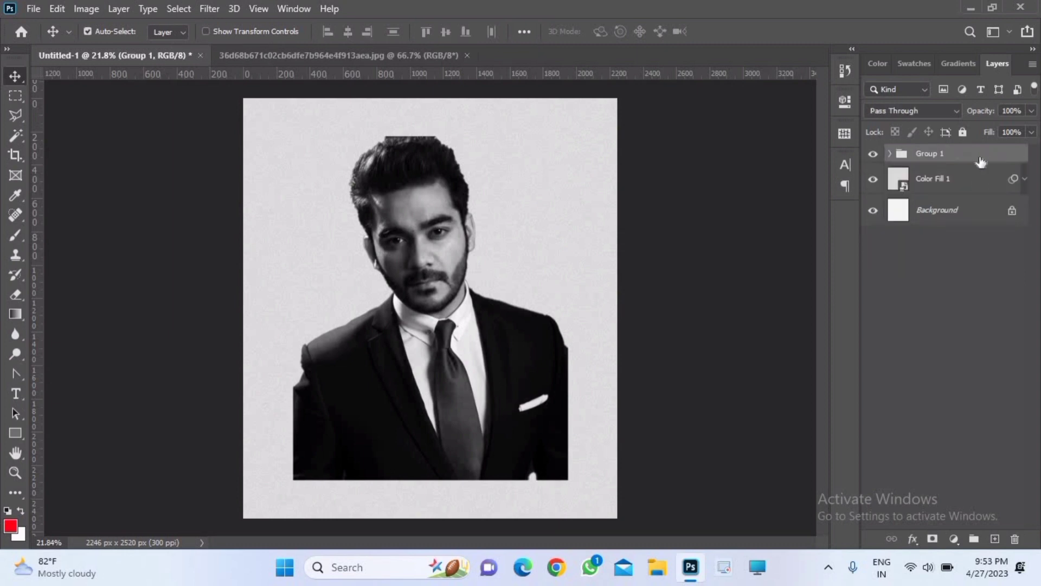
right_click(981, 161)
left_click(883, 210)
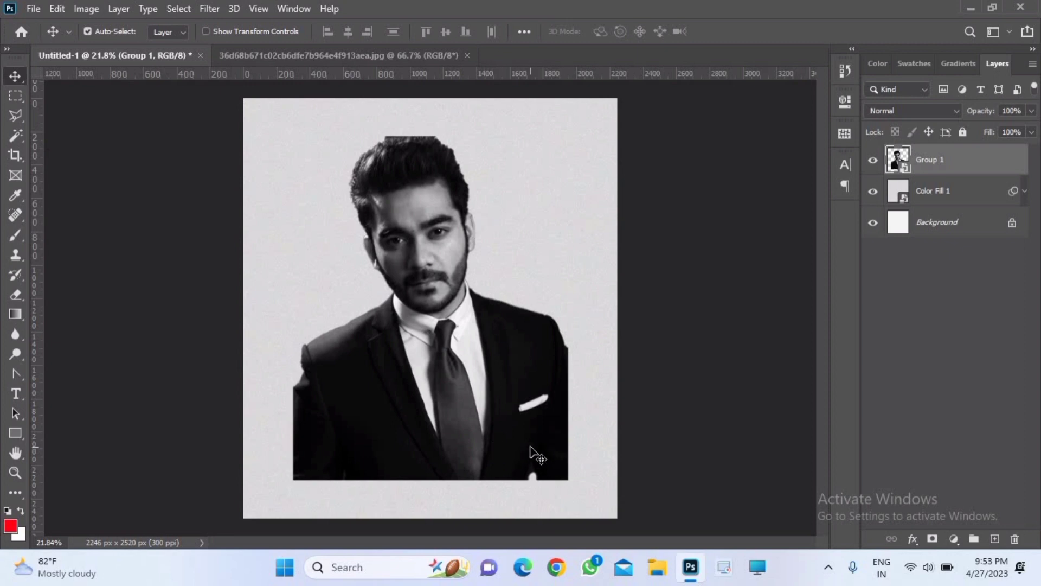
Duplicate the portrait smart object and add an empty layer between the original and the copy.
key("ctrl+j")
left_click(973, 202)
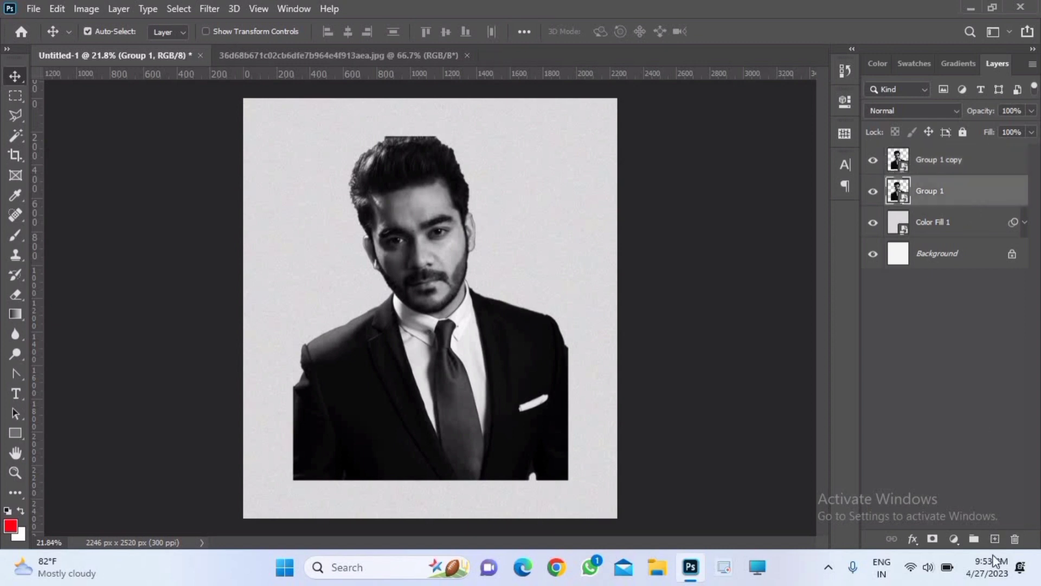
left_click(995, 538)
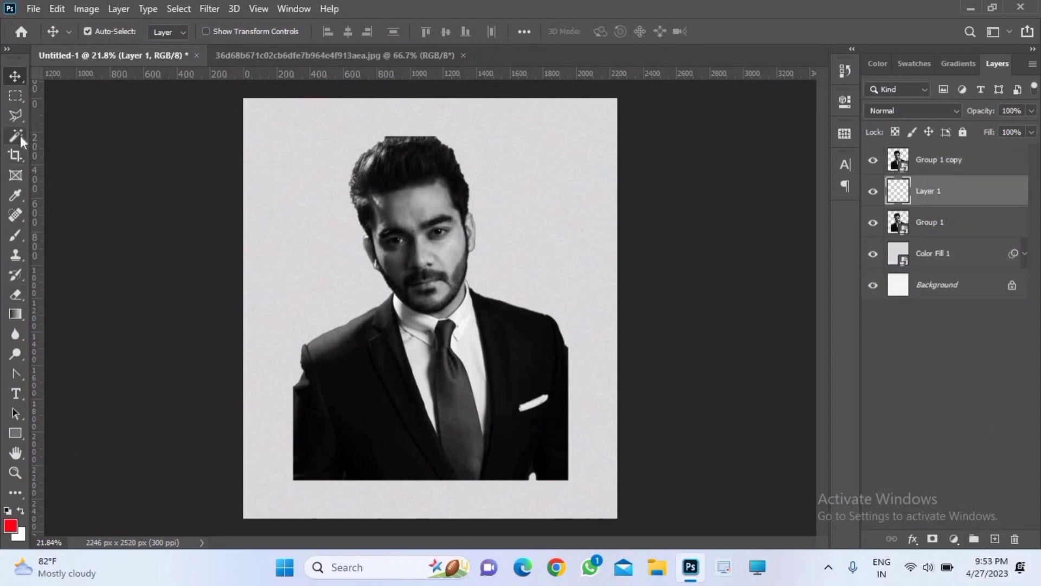
Start a Polygonal Lasso outline at the tie's knot and trace down the tie's right edge.
left_click(22, 119)
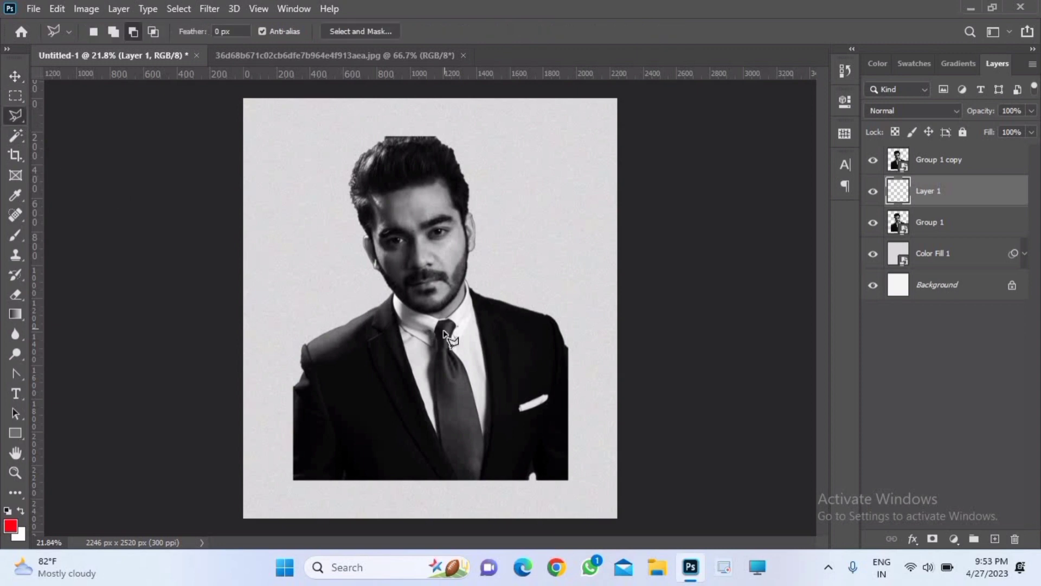
scroll(454, 325, "up", 1)
scroll(453, 324, "up", 4)
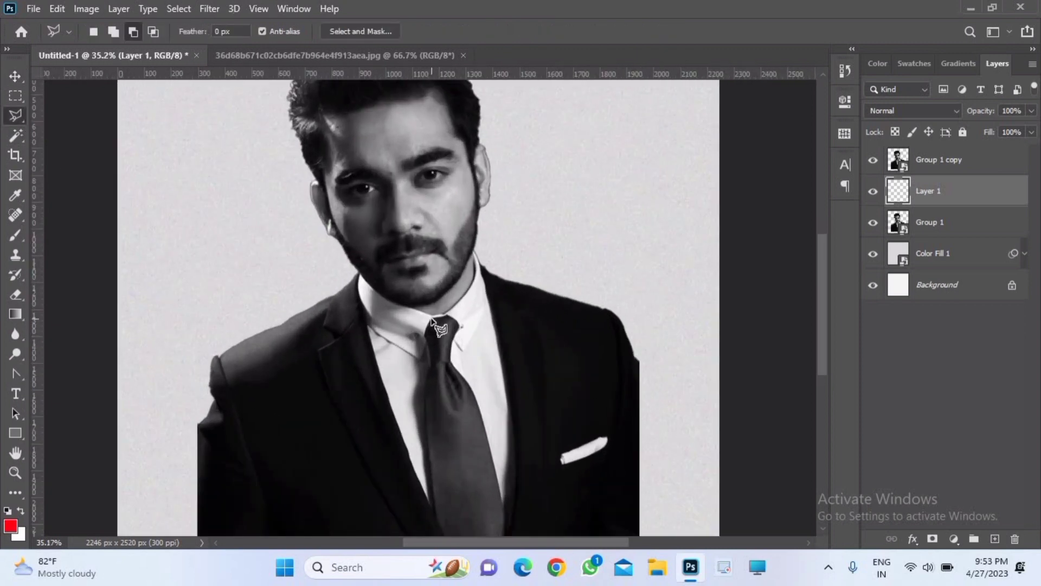
left_click(446, 315)
left_click(454, 318)
left_click(460, 325)
left_click(452, 344)
left_click(451, 362)
left_click(471, 385)
left_click(490, 452)
left_click(502, 509)
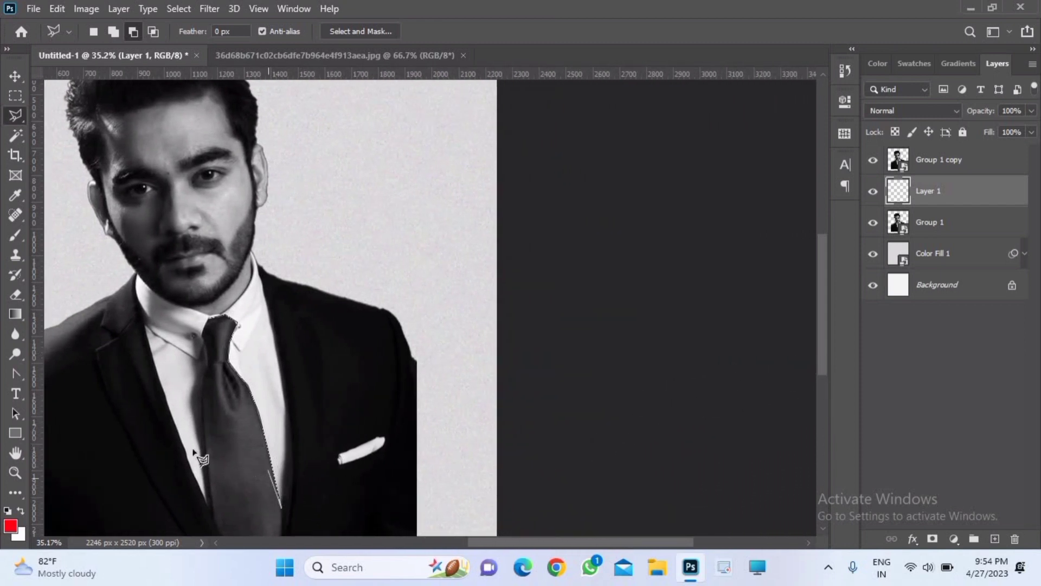
left_click(18, 456)
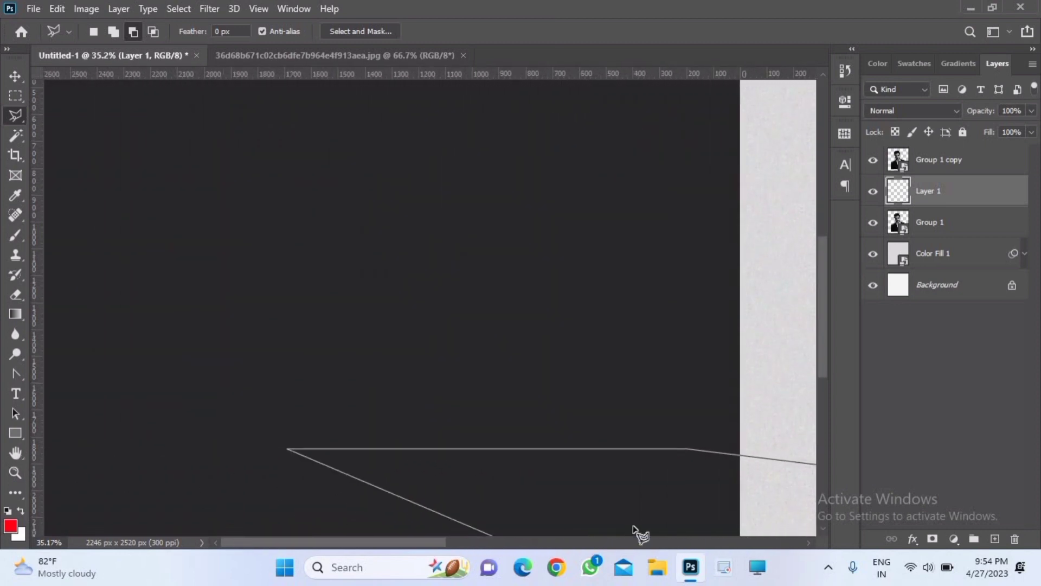
left_click(544, 535)
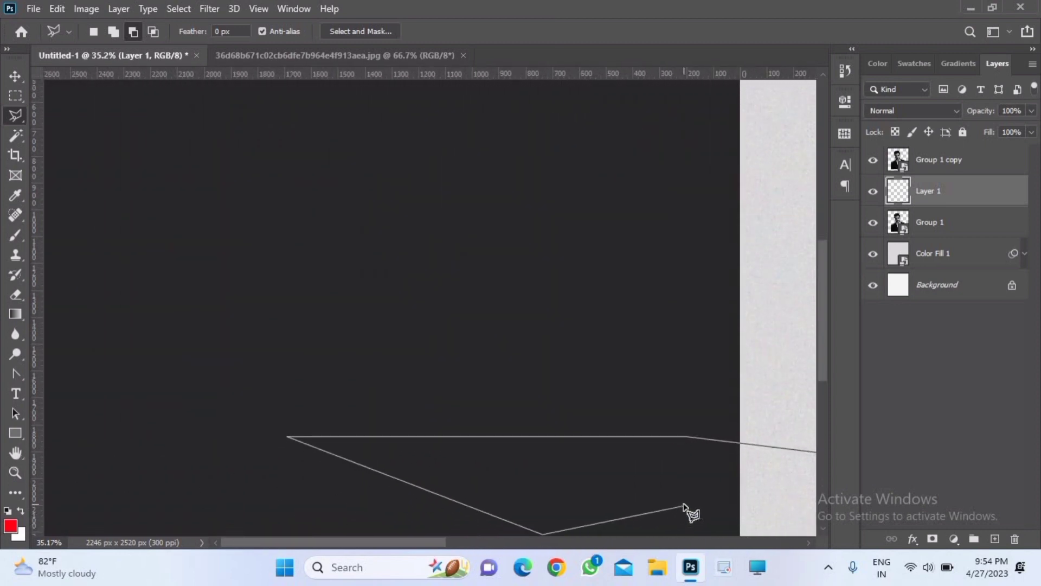
key("BackSpace")
key("BackSpace")
key("BackSpace")
key("BackSpace")
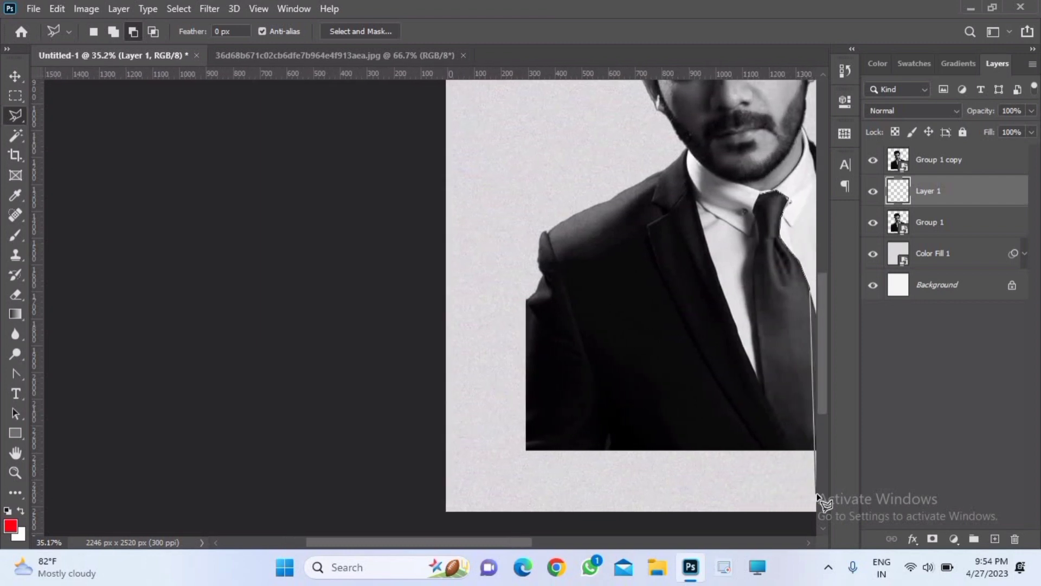
Continue the lasso outline along the tie's lower end and up its left edge, closing the selection at the knot.
left_click(800, 389)
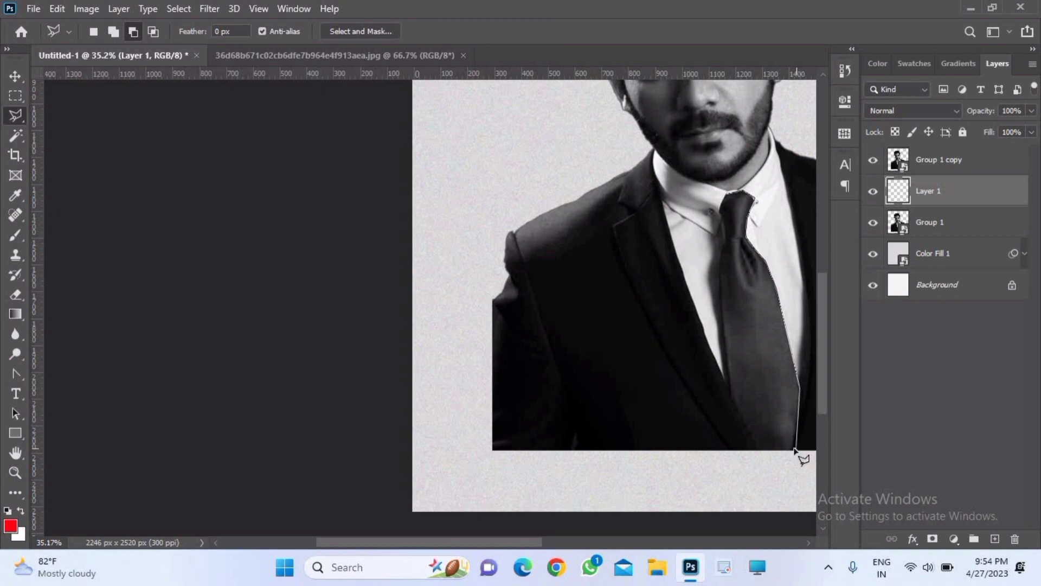
left_click(754, 449)
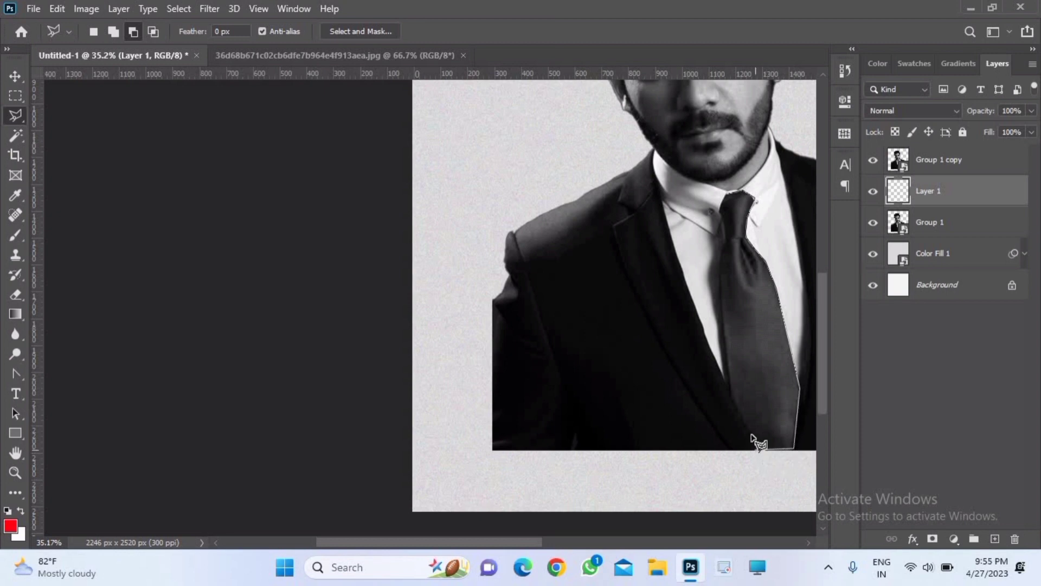
left_click(733, 400)
left_click(720, 267)
left_click(720, 249)
left_click(727, 240)
double_click(722, 209)
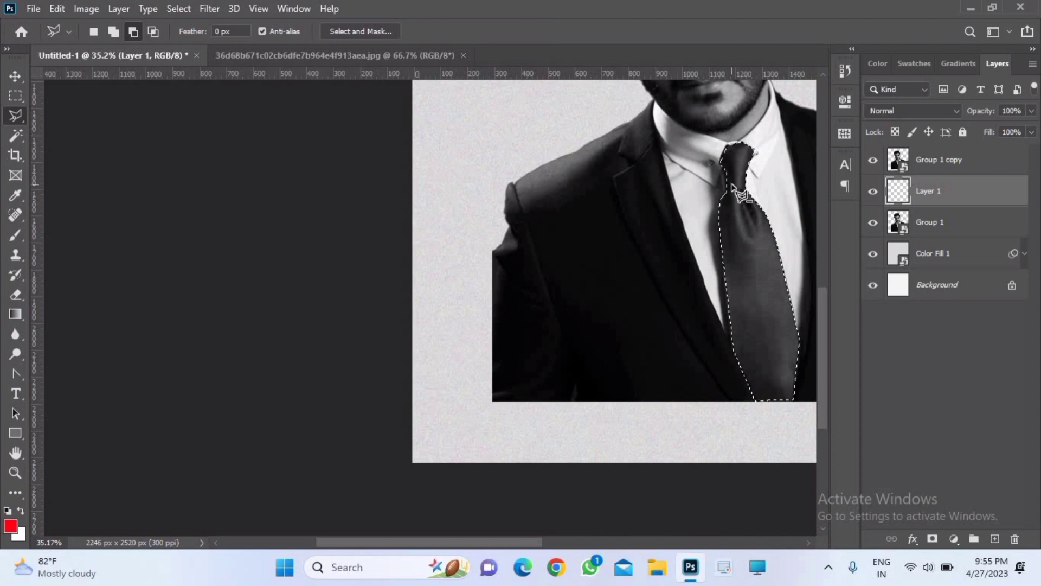
Paint with the red Brush inside the tie selection on the empty layer between the two portraits.
left_click_drag(458, 542, 508, 547)
key("b")
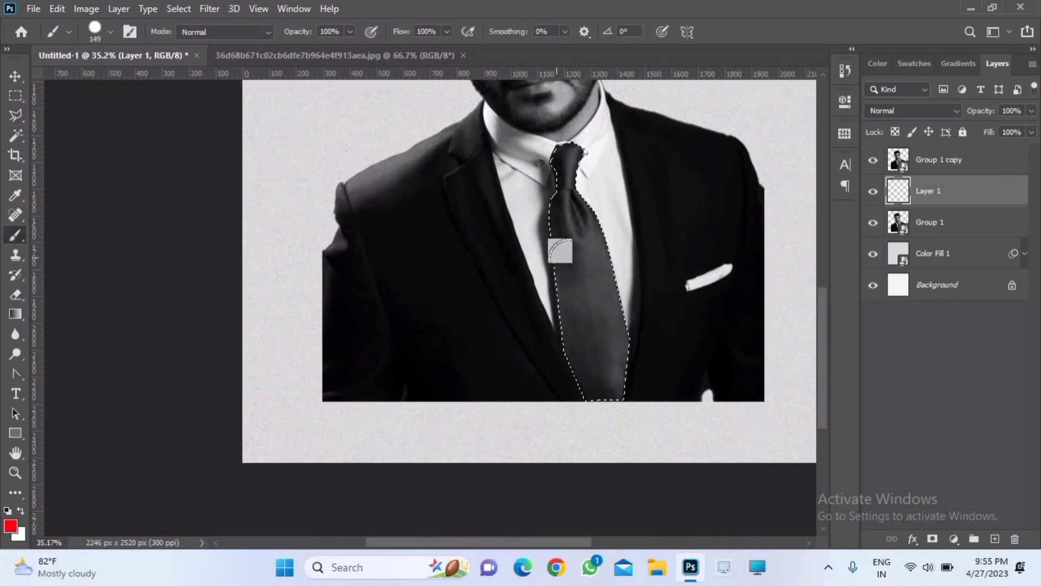
mouse_move(588, 279)
left_mouse_down()
mouse_move(591, 268)
mouse_move(593, 306)
left_mouse_up()
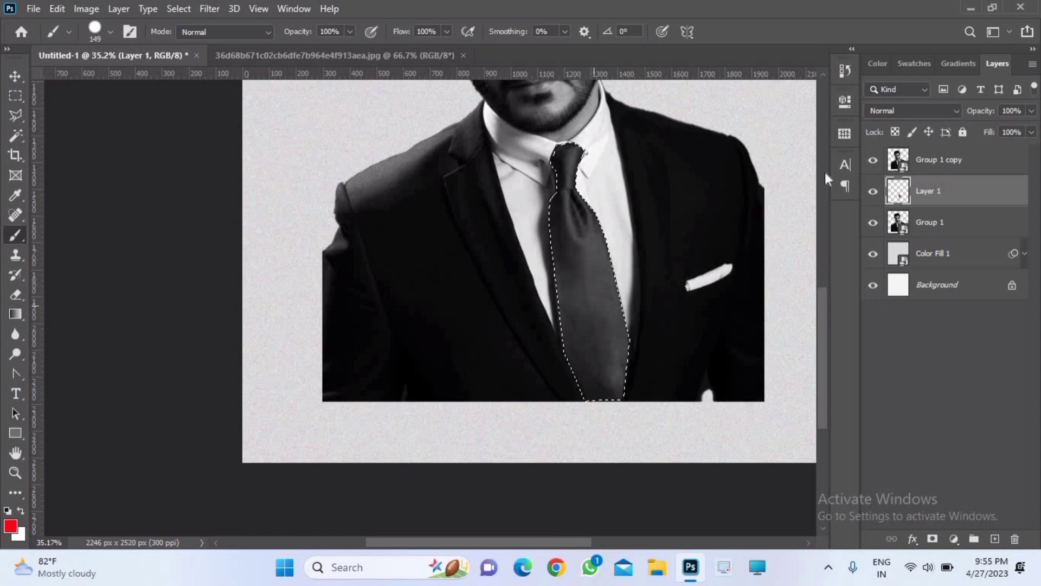
Hide the upper portrait copy and set the red tie layer's blend mode to Overlay.
left_click(873, 160)
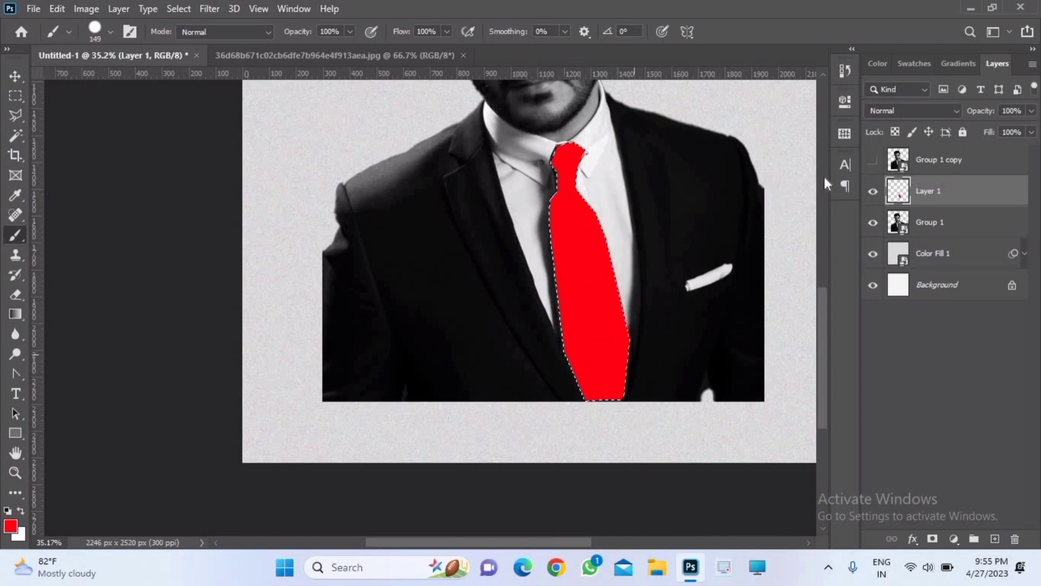
left_click(916, 110)
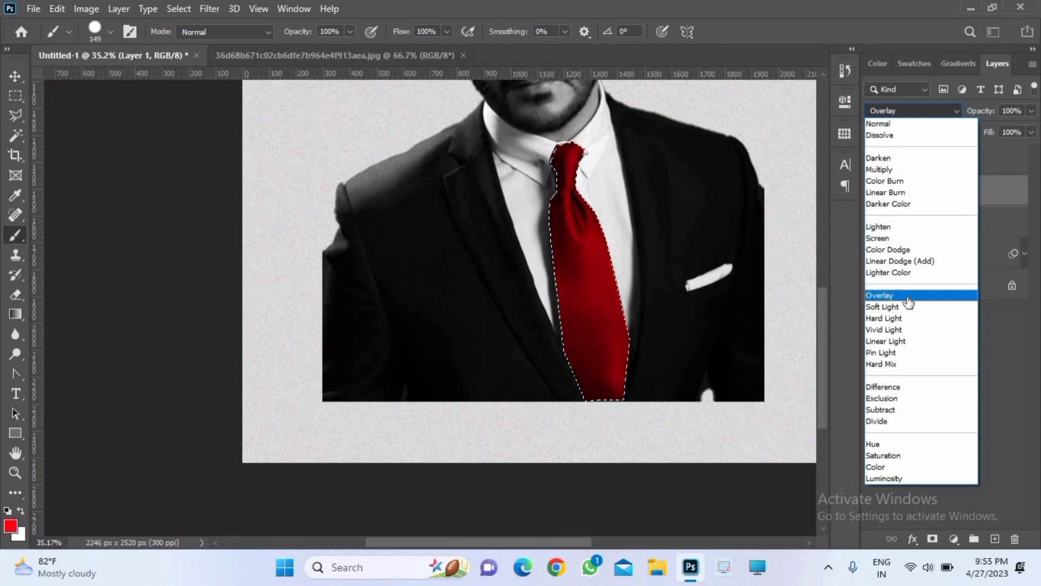
left_click(907, 298)
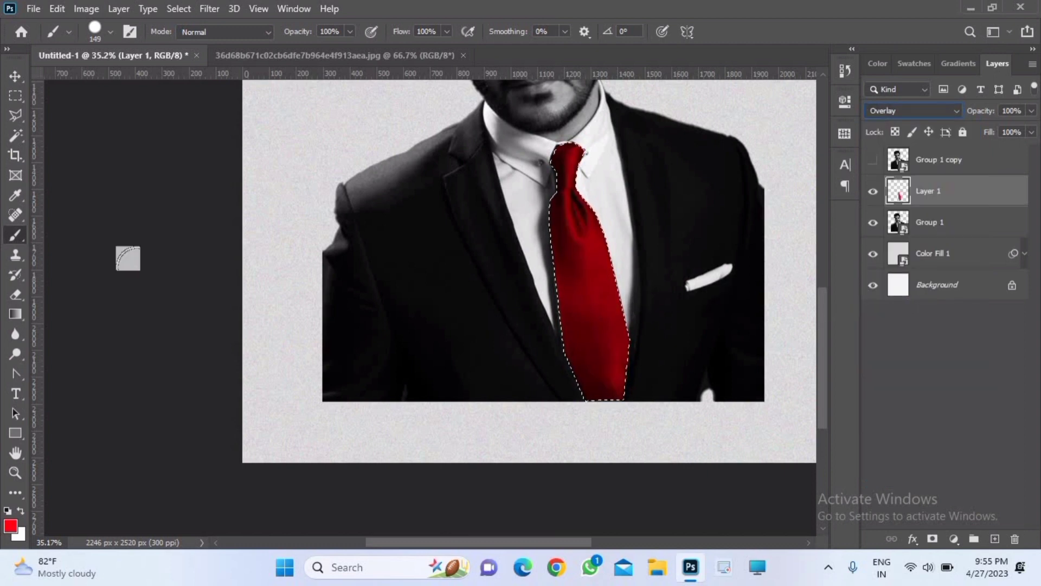
Clear the selection around the tie.
key("alt+d")
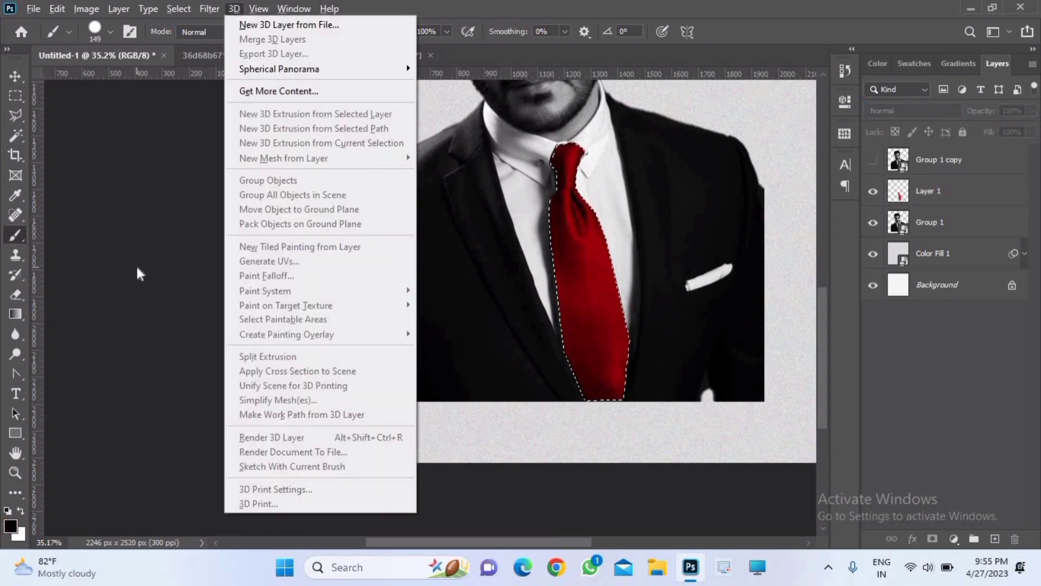
left_click(402, 281)
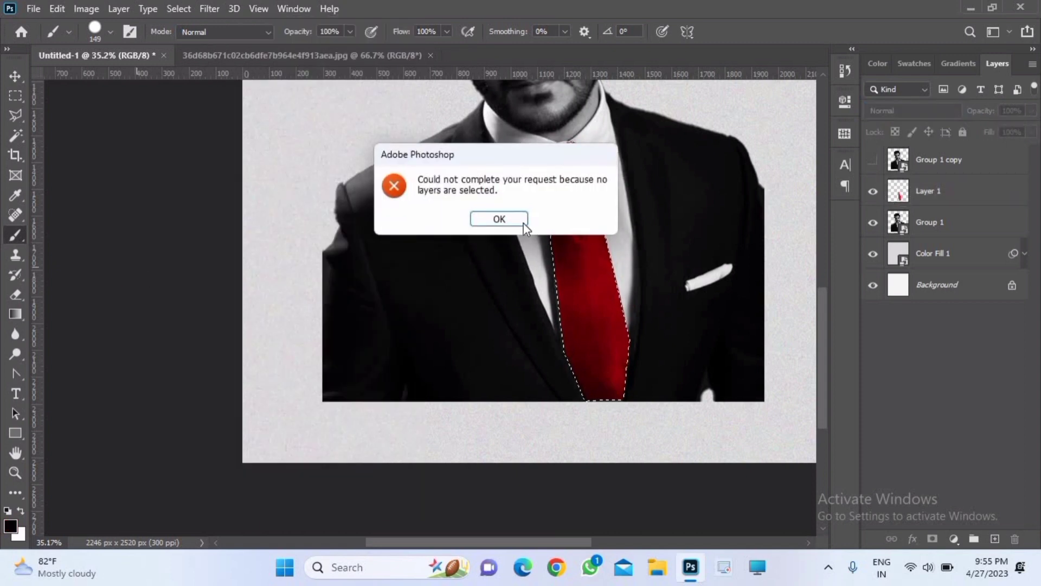
left_click(501, 219)
scroll(500, 219, "down", 3)
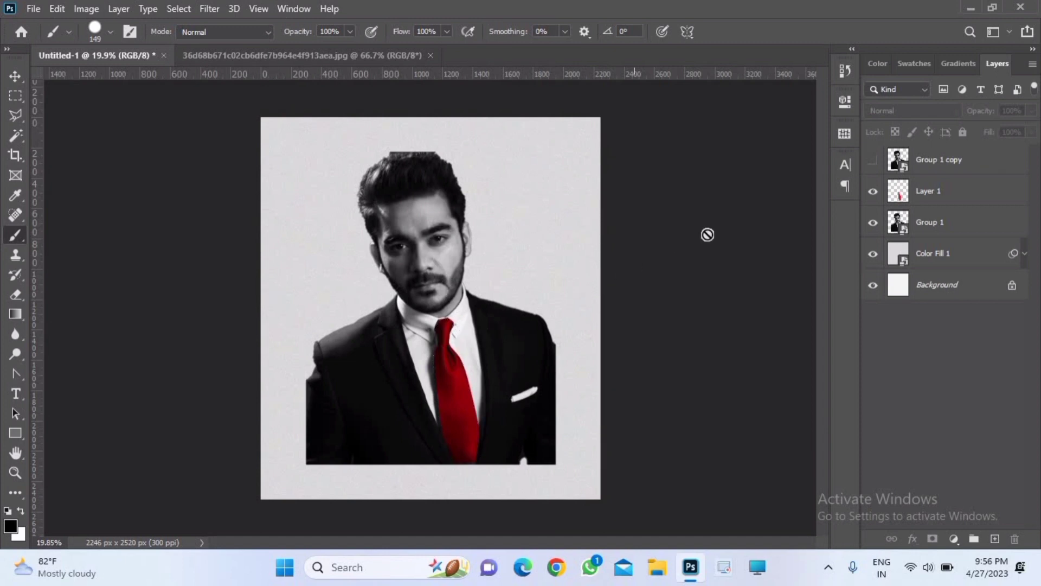
key("t")
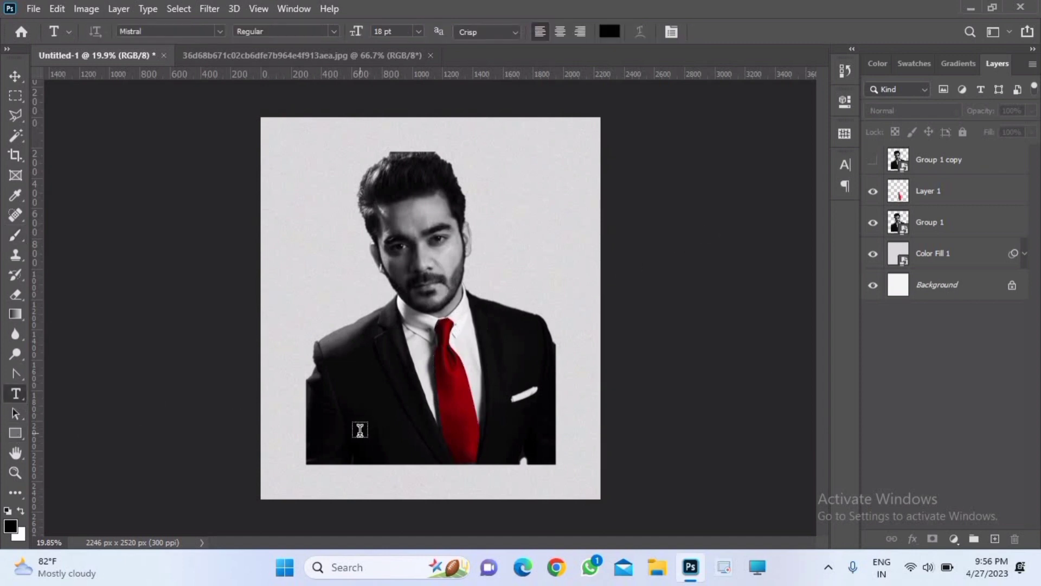
left_click(361, 430)
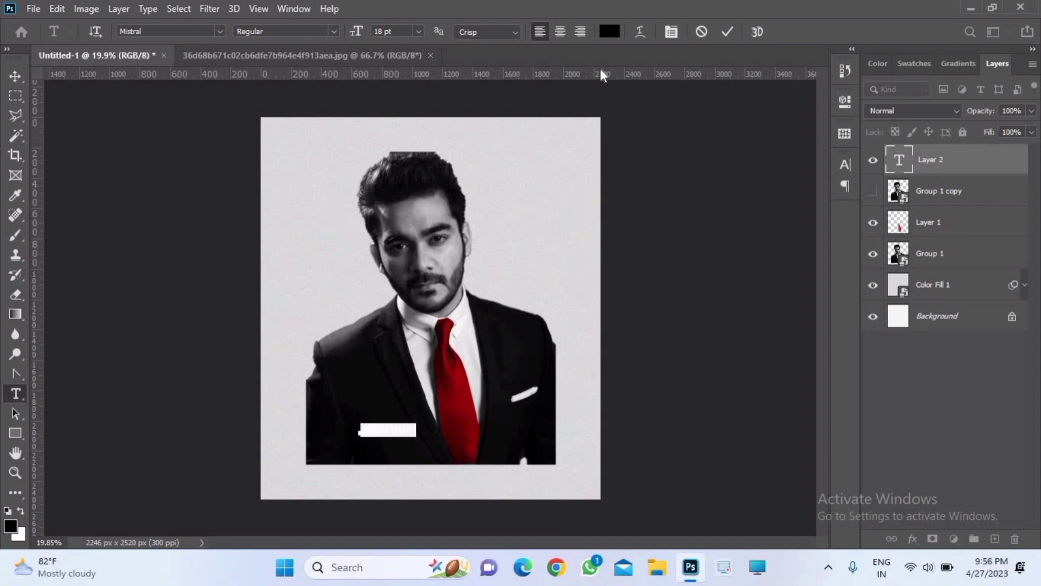
left_click(608, 31)
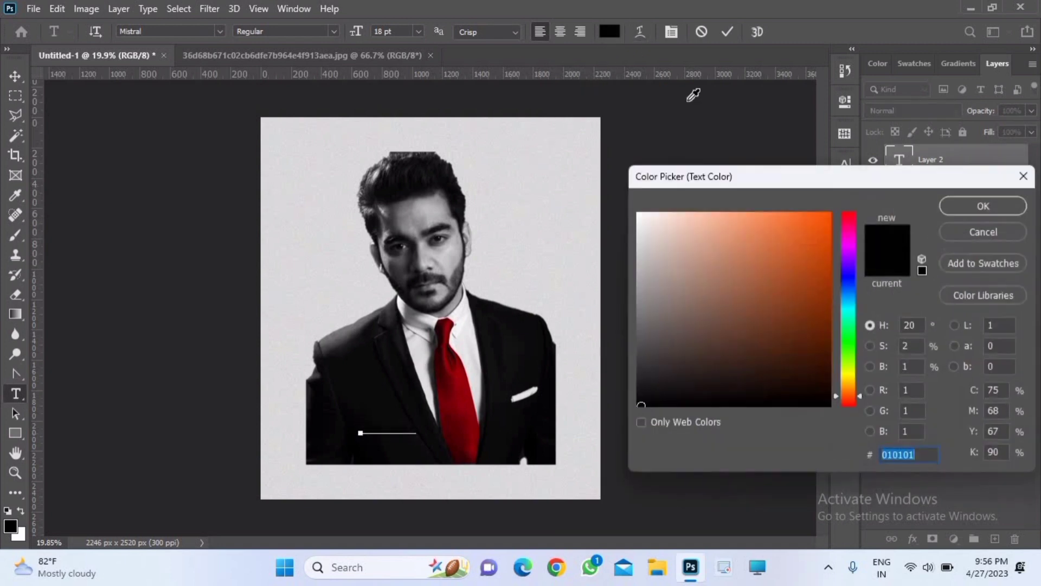
left_click(826, 214)
left_click(968, 205)
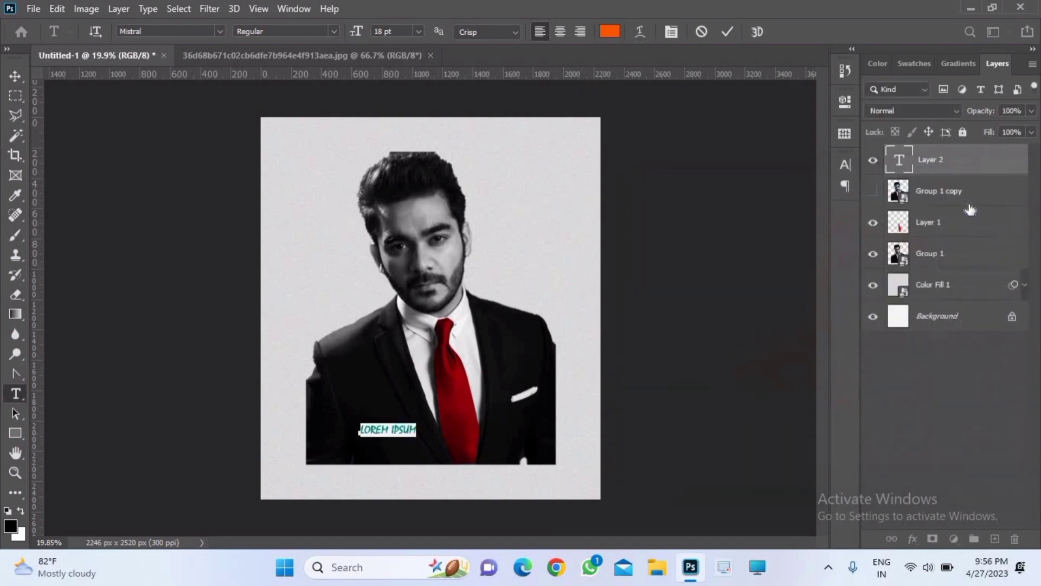
left_click(221, 31)
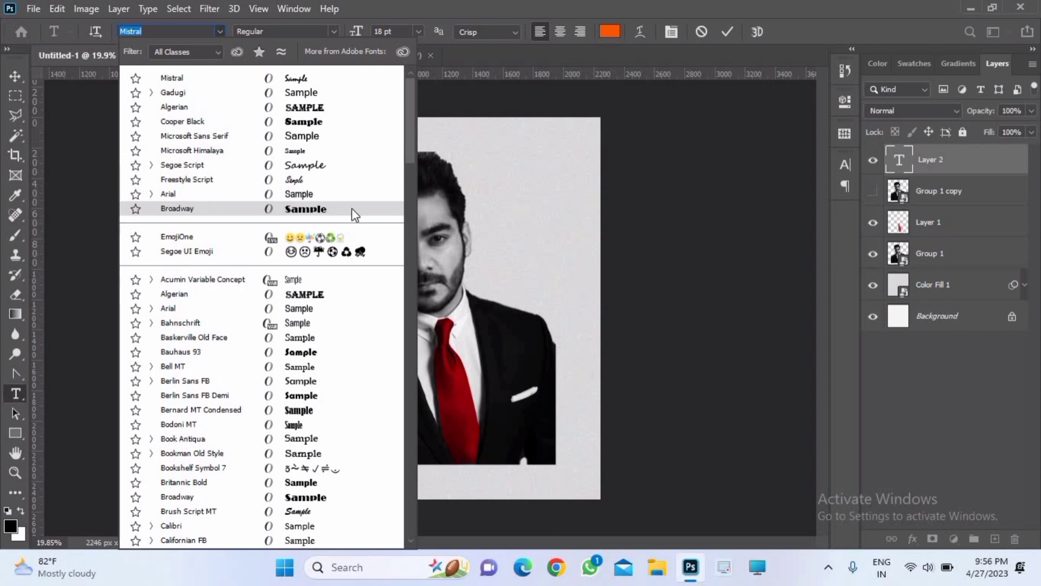
left_click(501, 104)
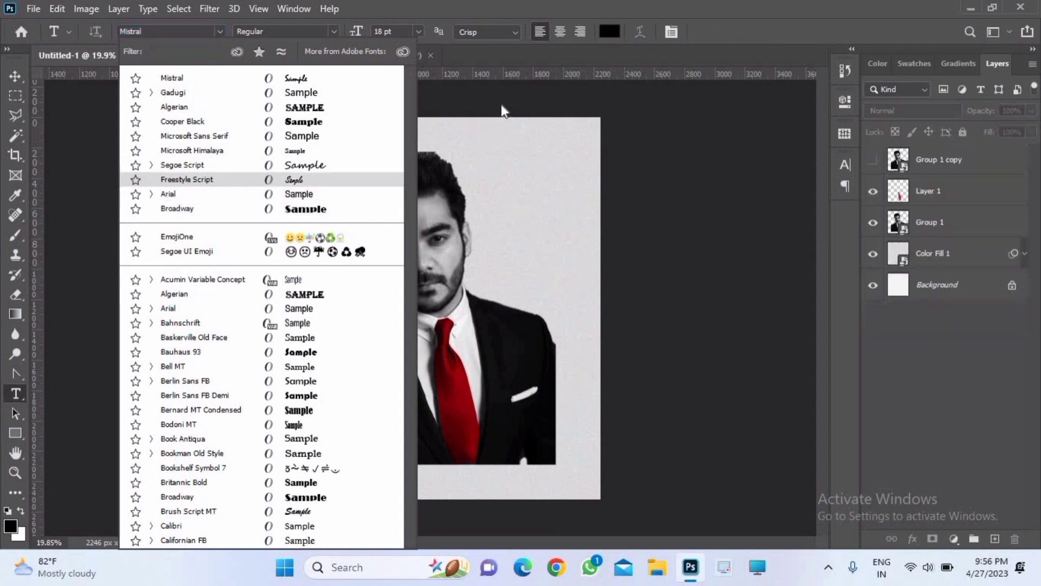
left_click(642, 133)
left_click(373, 435)
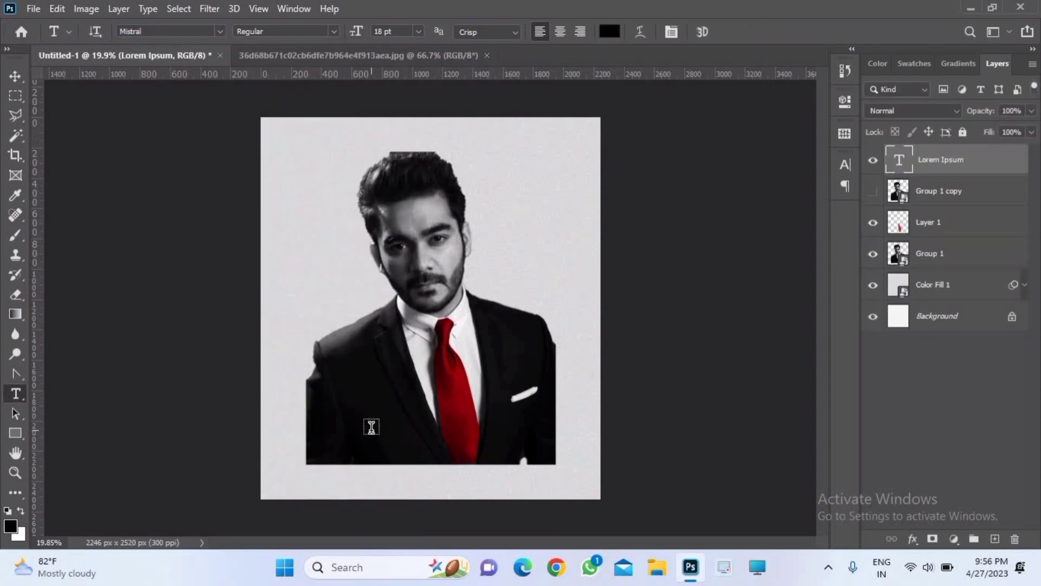
left_click(371, 427)
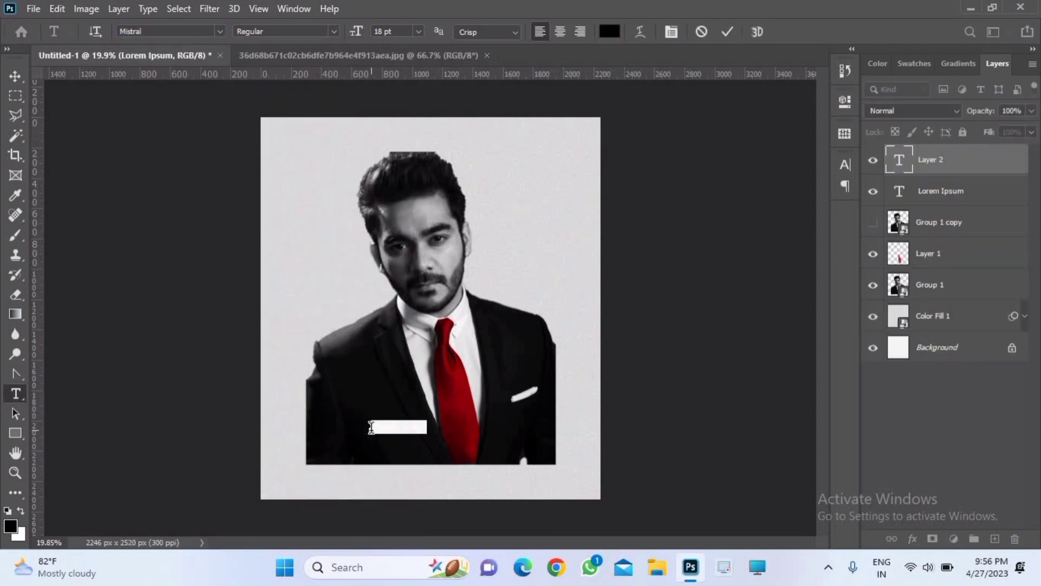
left_click(871, 194)
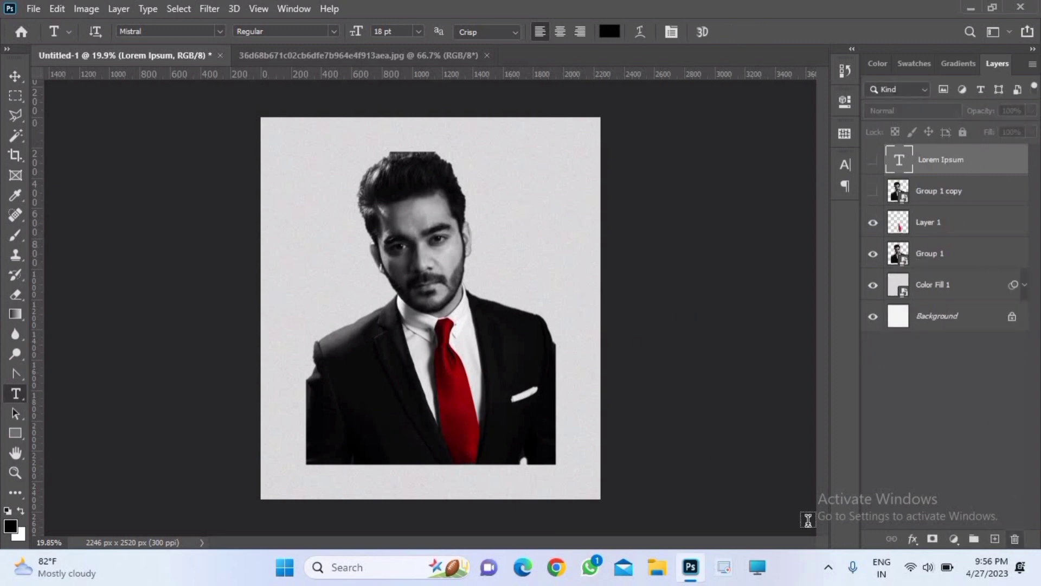
left_click(1014, 539)
Add the text "gentlman" in bright orange over the jacket, beside the red tie.
left_click(344, 408)
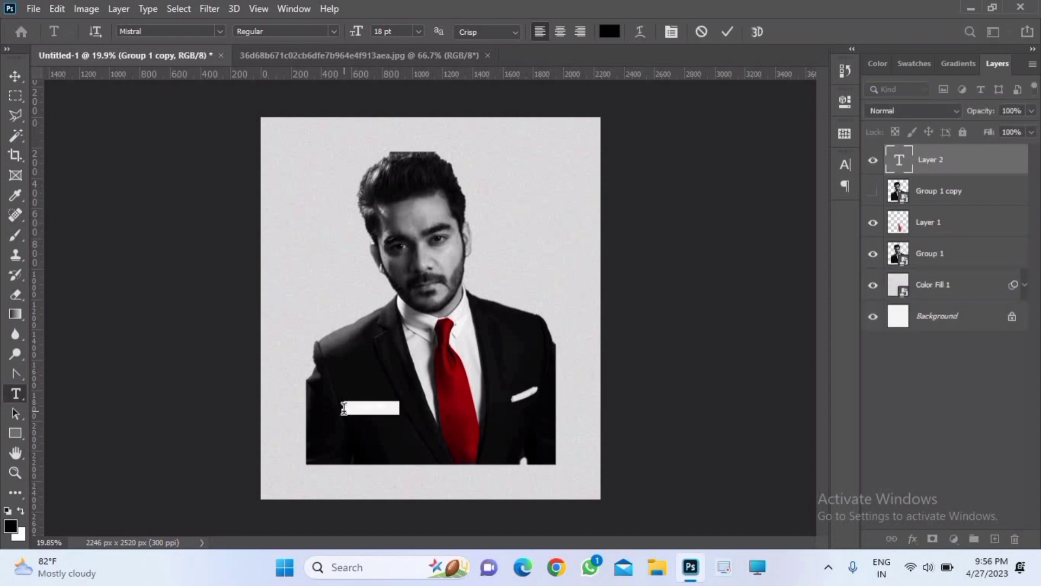
left_click(344, 408)
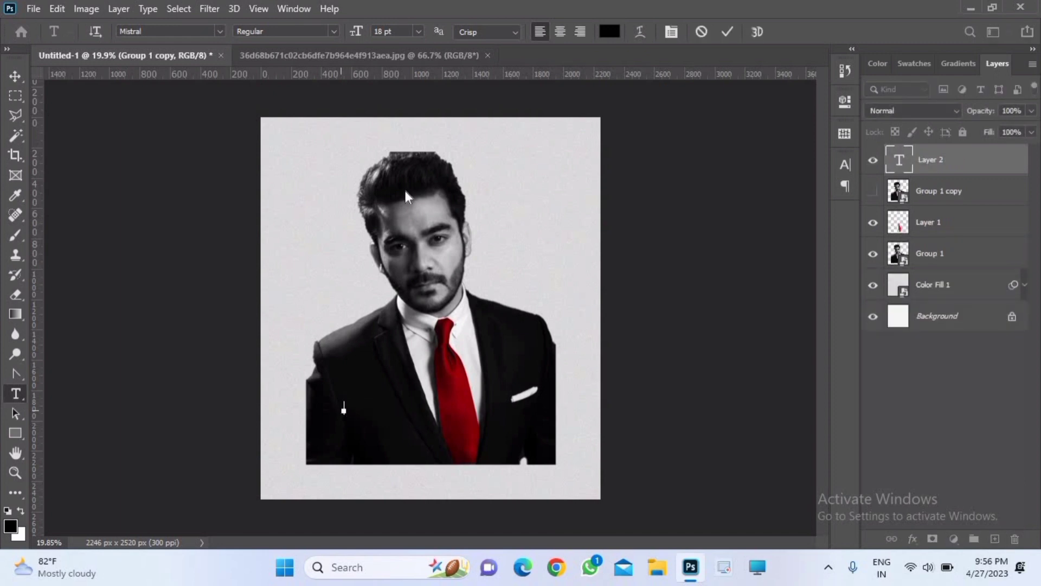
left_click(618, 31)
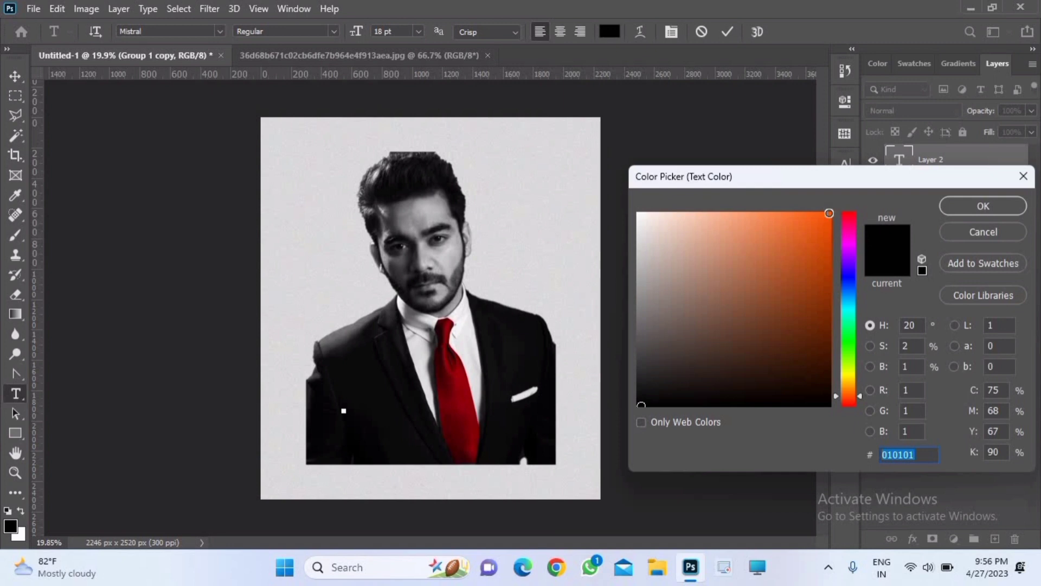
left_click(829, 213)
left_click(983, 206)
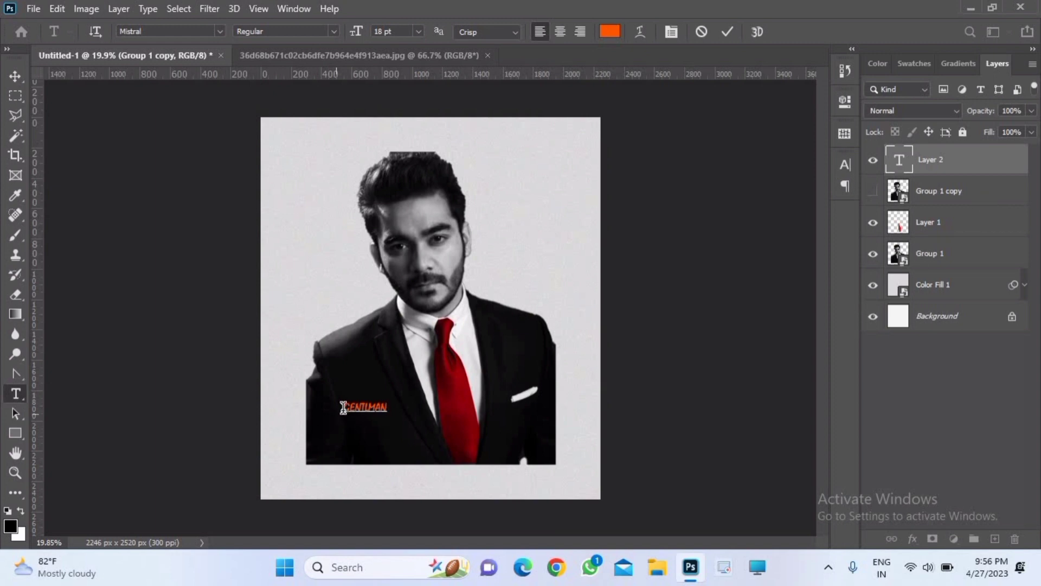
key("ctrl+t")
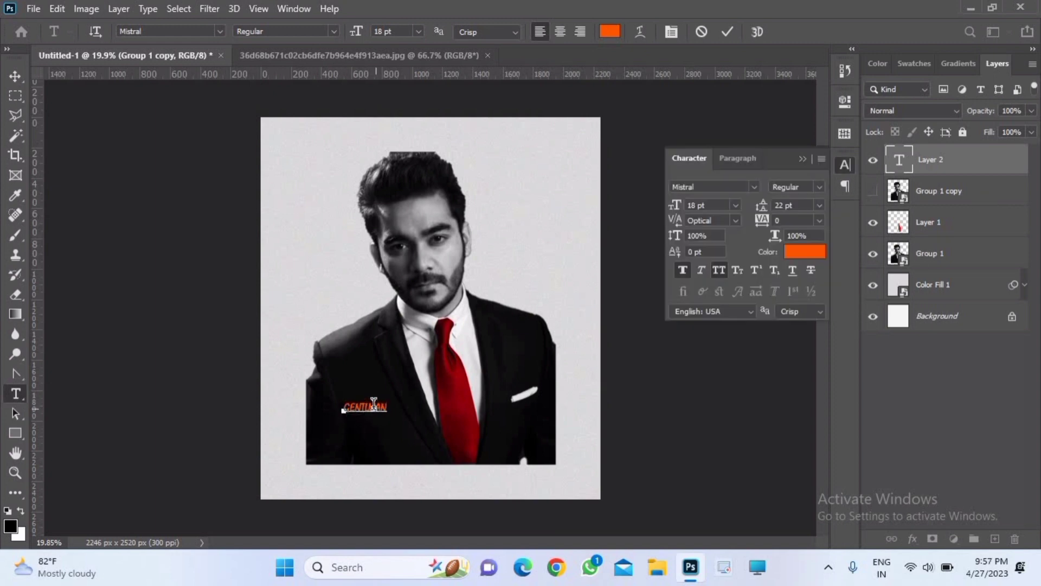
left_click(802, 159)
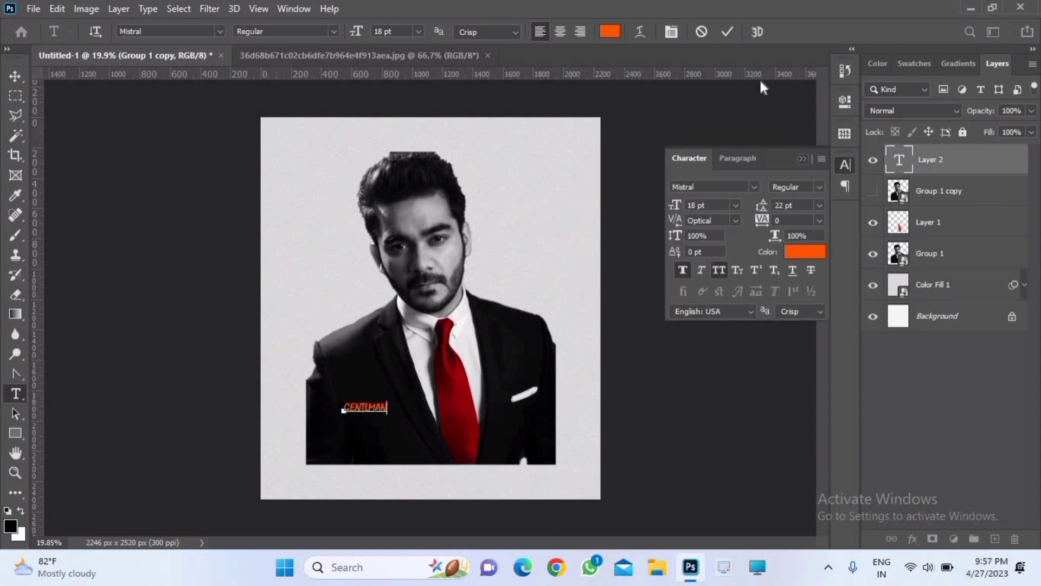
left_click(728, 31)
Enlarge the GENTLMAN text with Free Transform to about 73.5 pt, spanning the tie and pocket square.
key("ctrl+t")
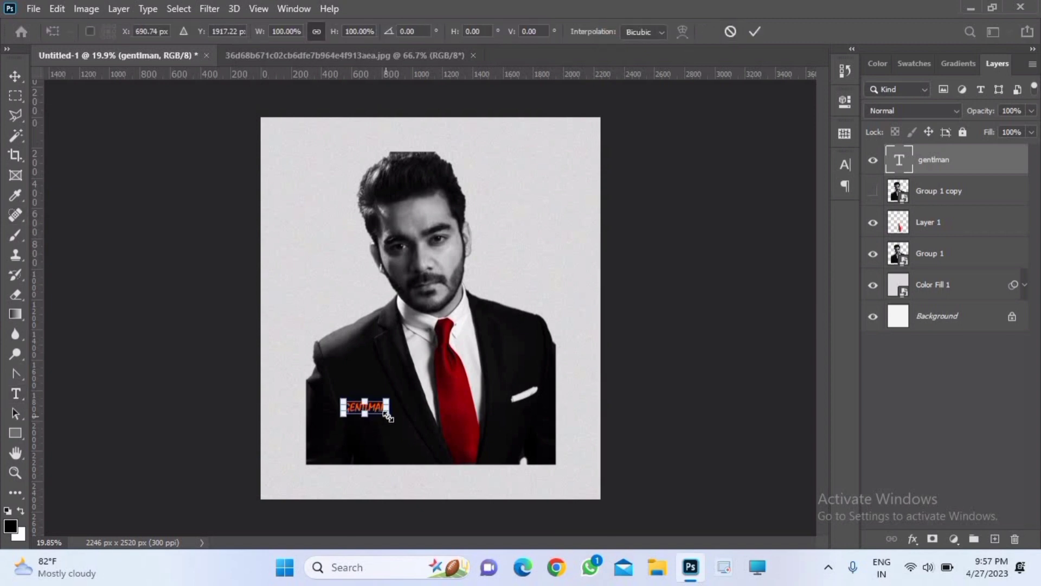
left_click_drag(388, 416, 575, 421)
left_click(755, 31)
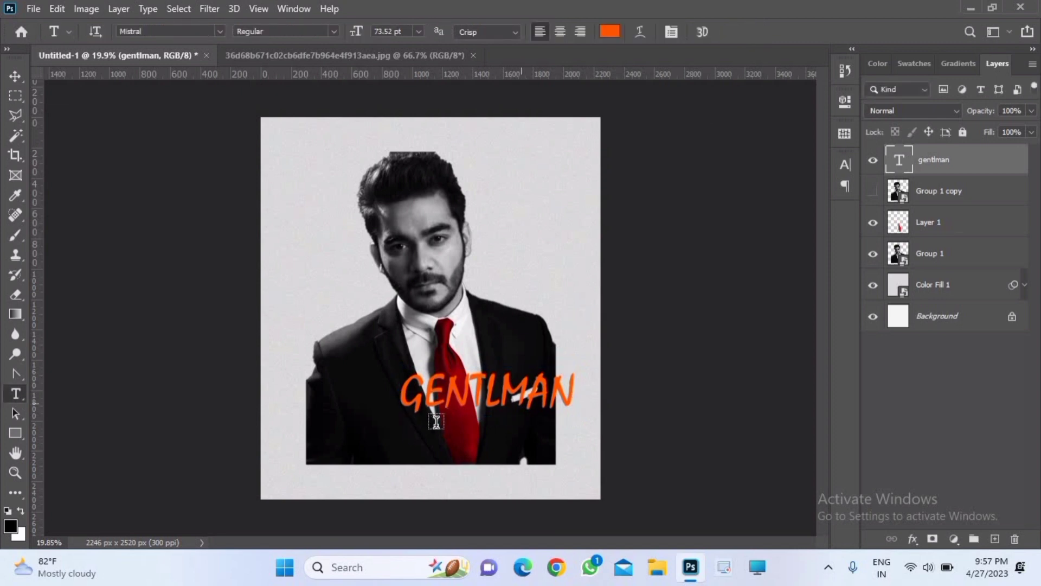
Change the whole GENTLMAN text to the Microsoft Sans Serif font.
left_click_drag(405, 393, 667, 374)
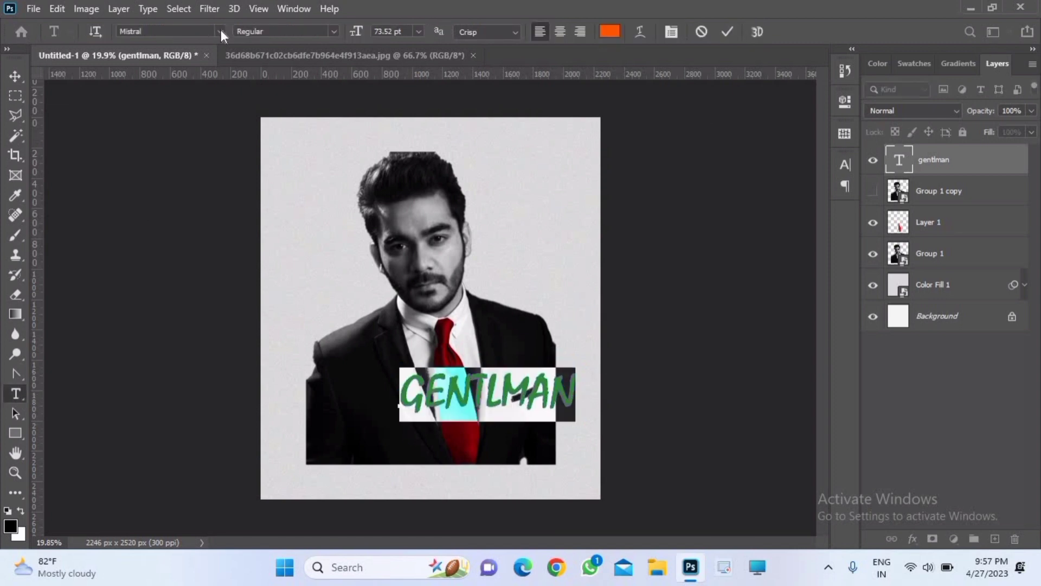
left_click(220, 31)
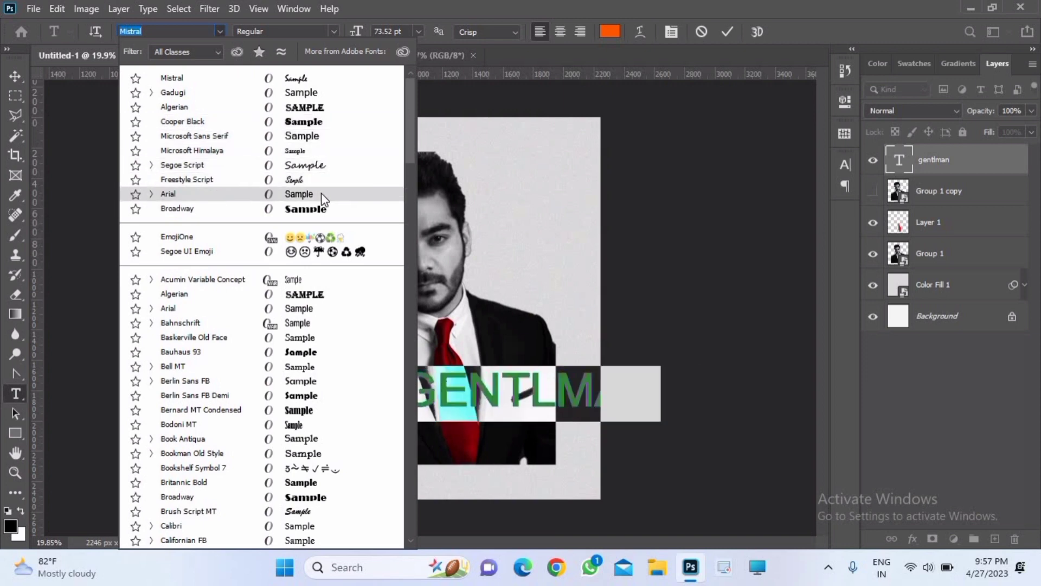
left_click(327, 137)
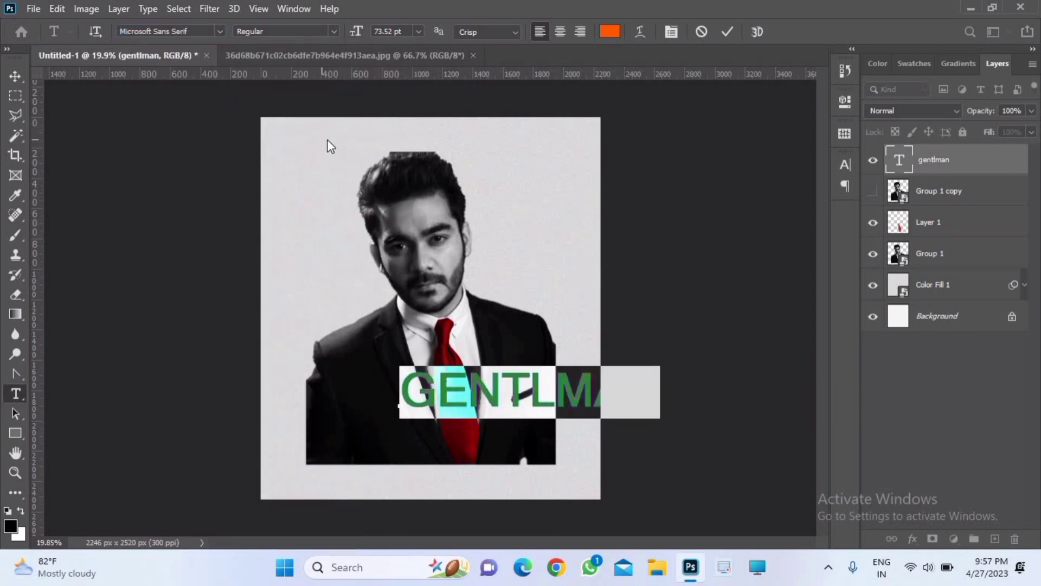
left_click(727, 32)
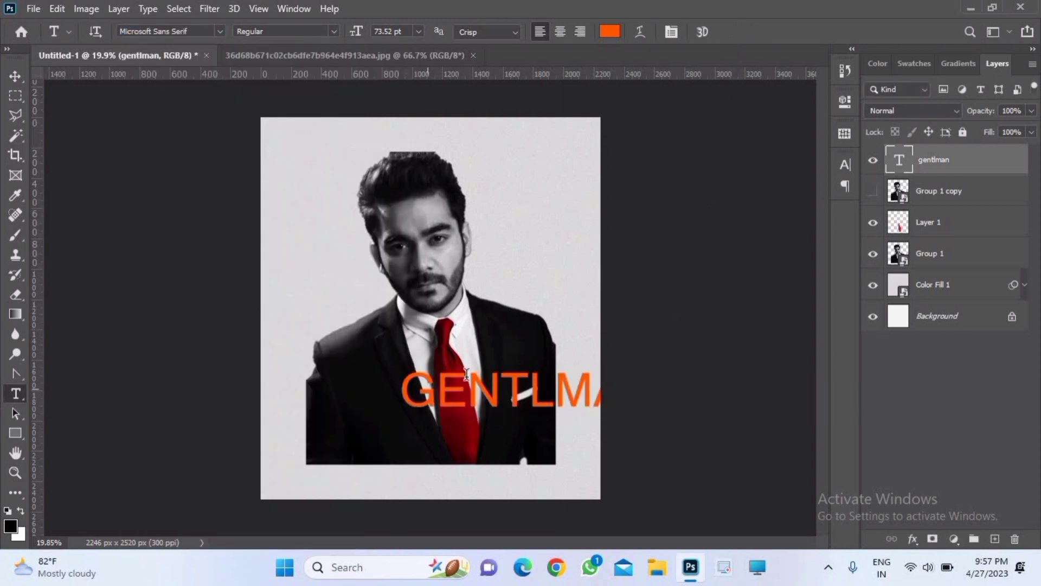
Rotate the GENTLMAN text about 89° to read downwards, scale it to about 120%, and place it over the portrait from hair to jacket hem.
key("ctrl+t")
left_click_drag(724, 357, 651, 496)
left_click_drag(520, 439, 381, 331)
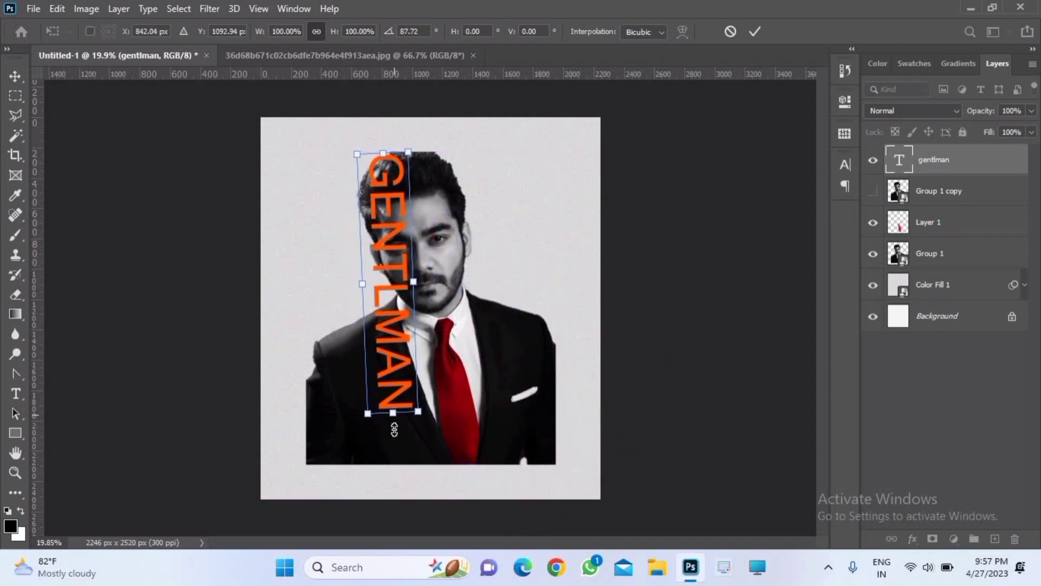
left_click_drag(394, 415, 397, 465)
left_click_drag(417, 382, 472, 370)
left_click_drag(418, 392, 400, 399)
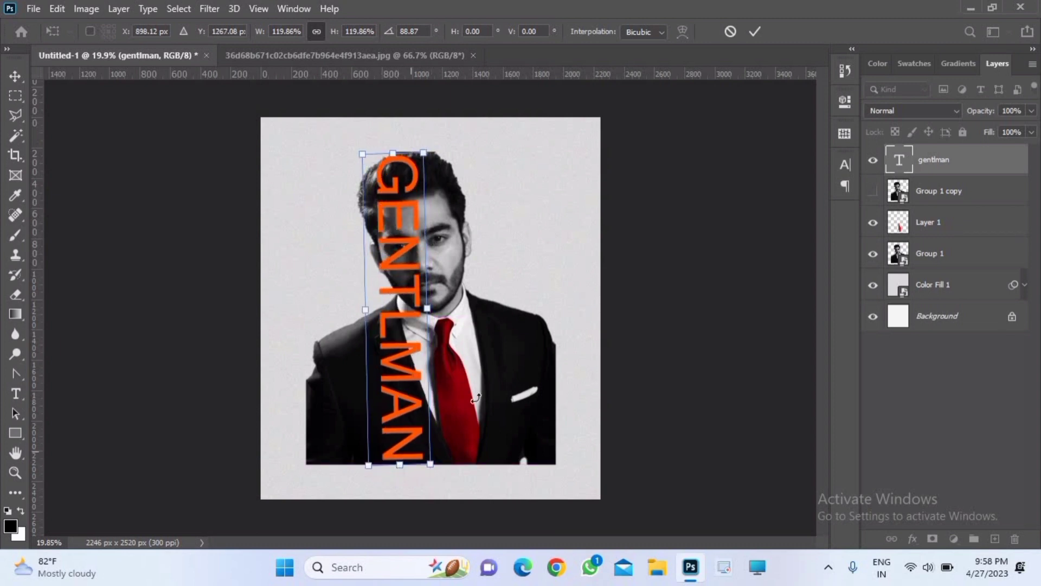
left_click(755, 31)
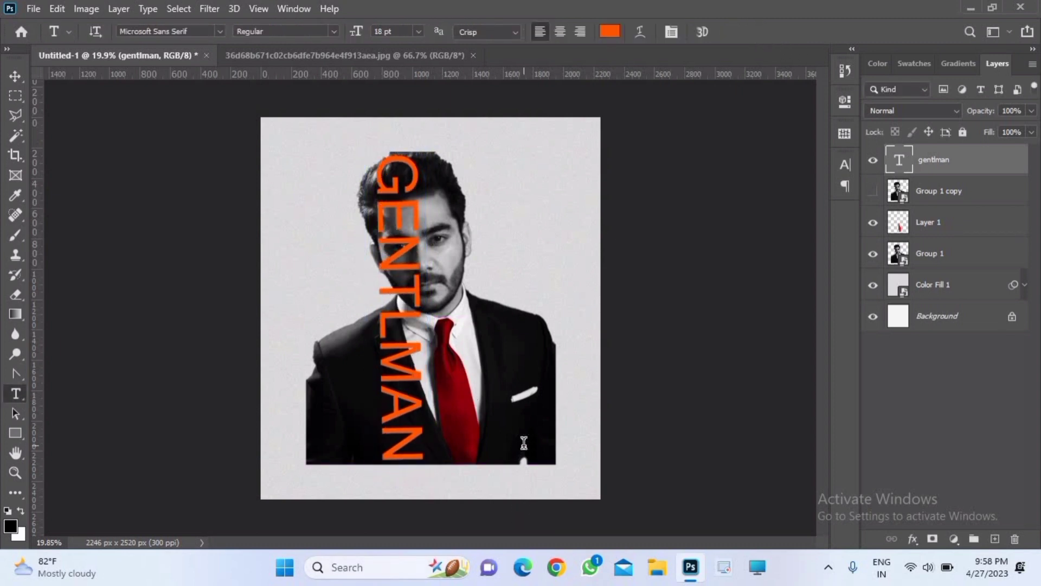
left_click(525, 443)
key("BackSpace")
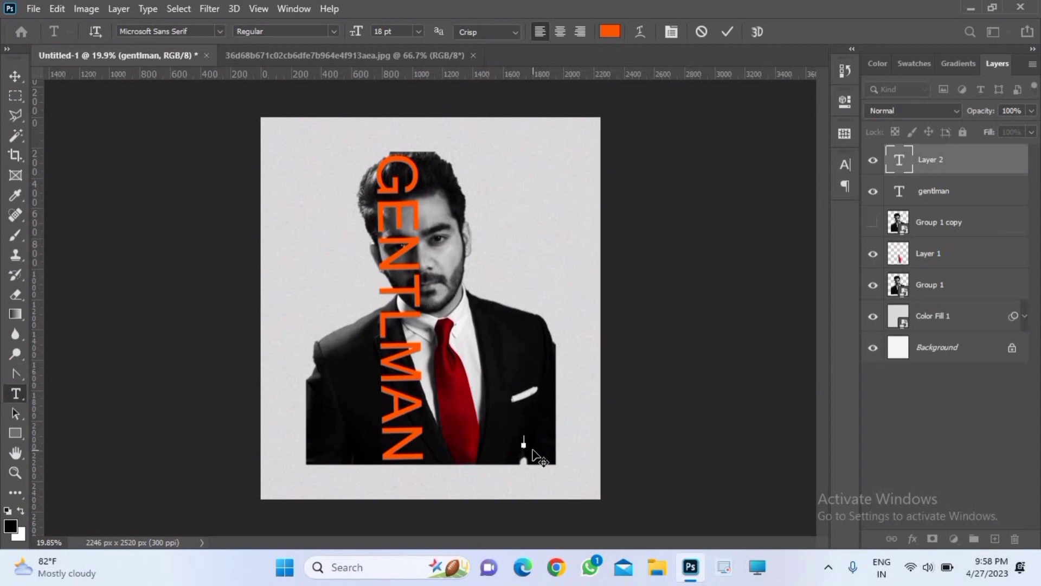
left_click(873, 161)
left_click(1015, 540)
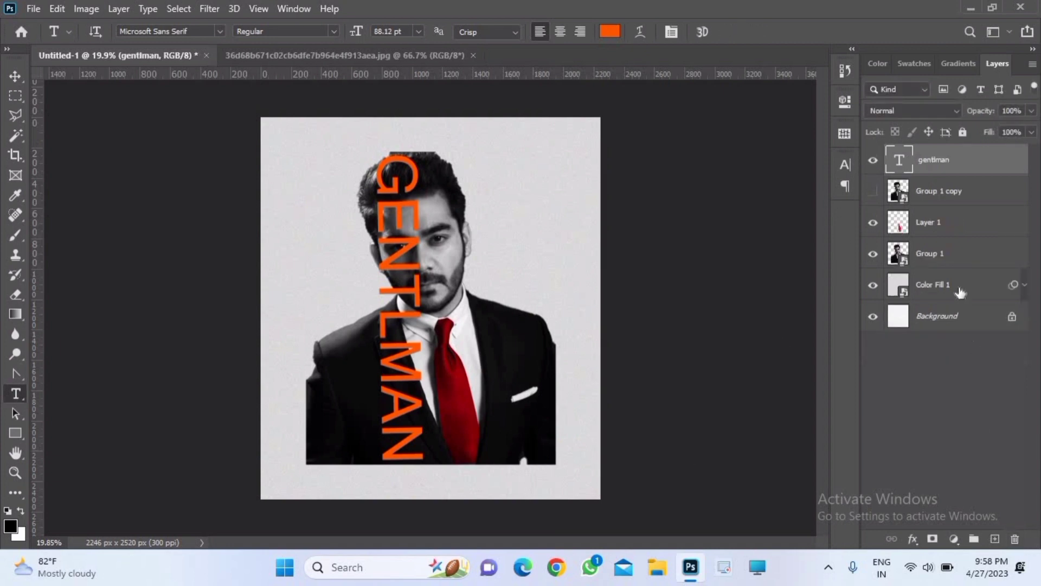
Try to enlarge the original portrait and its hidden copy together, and undo the scaling.
left_click(932, 255)
left_click(944, 192, "ctrl")
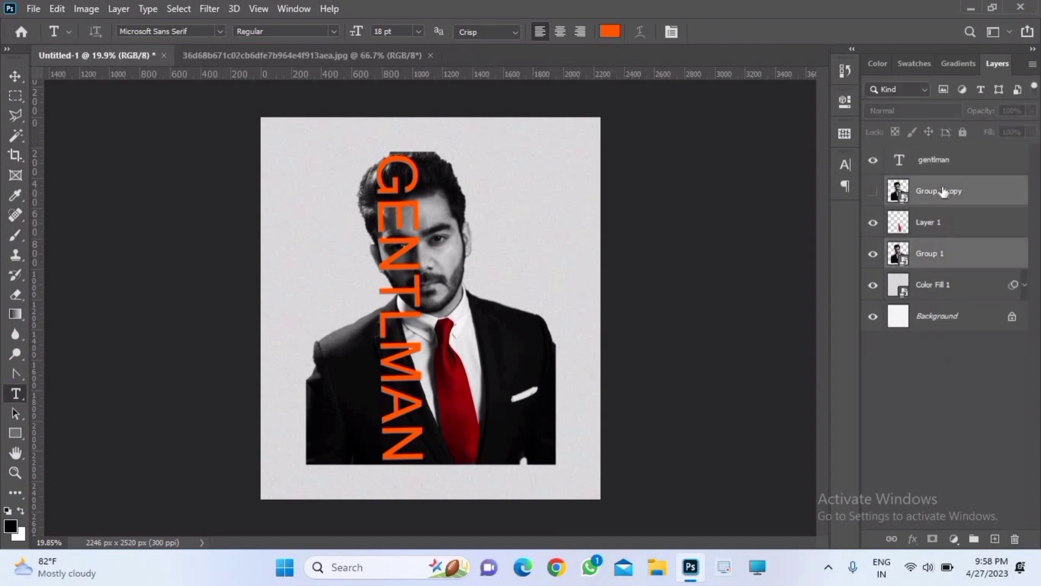
key("ctrl+t")
left_click_drag(557, 465, 588, 492)
left_click(754, 36)
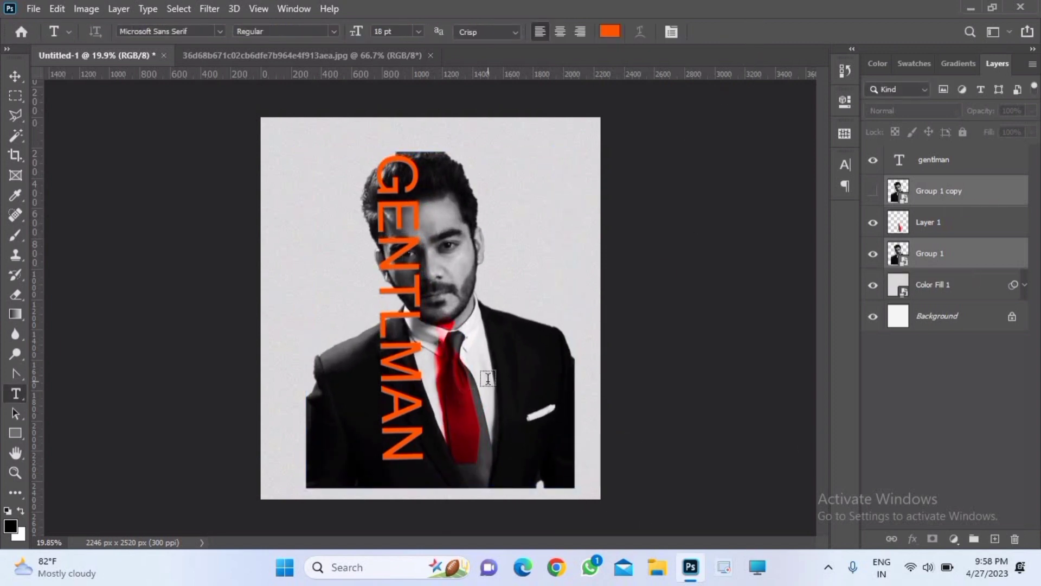
key("ctrl+z")
Scale the original portrait, its hidden copy and the red tie layer together to about 112% and recentre them on the canvas.
left_click(918, 223, "ctrl")
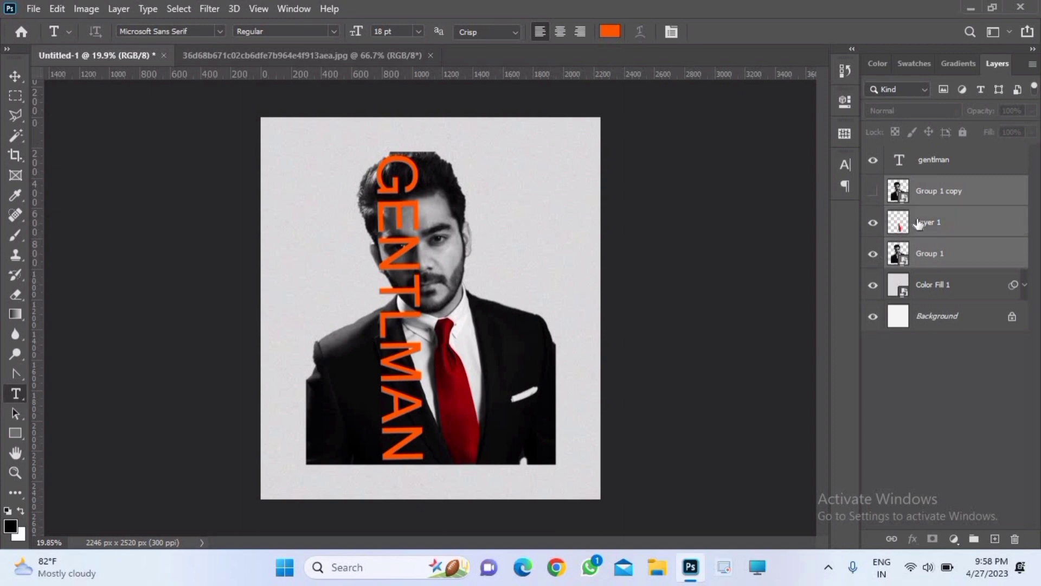
key("ctrl+t")
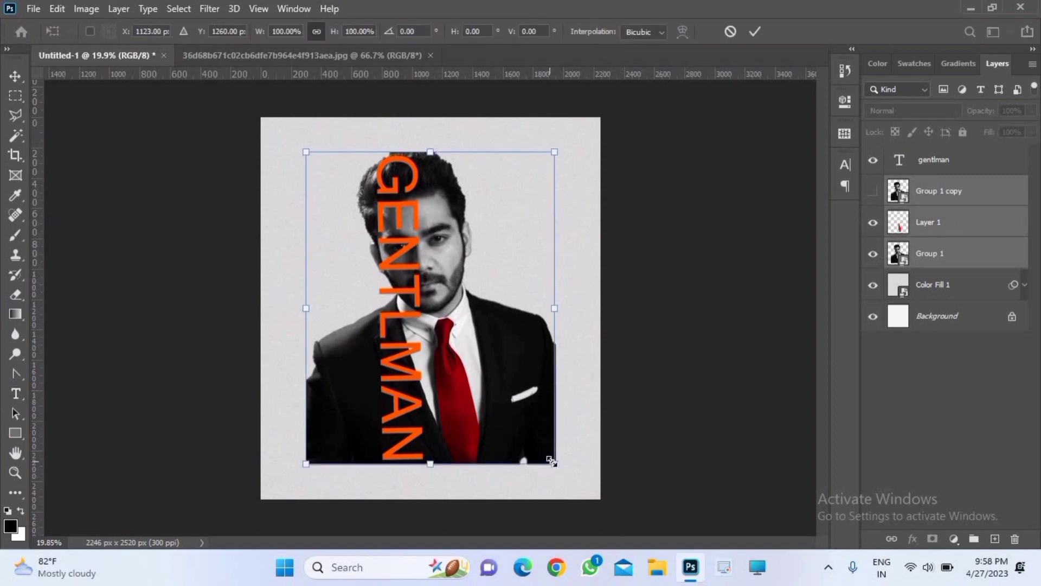
left_click_drag(552, 462, 580, 496)
left_click_drag(558, 430, 540, 419)
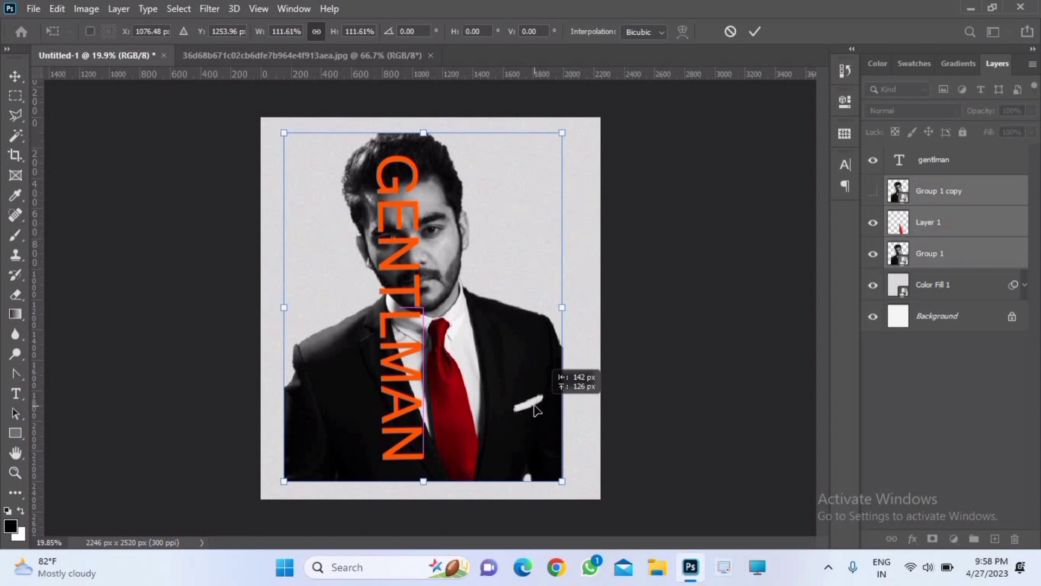
left_click(753, 32)
Move the GENTLMAN text up to the top of the hair and enlarge it to reach nearly the portrait's lower edge.
key("t")
left_click(15, 76)
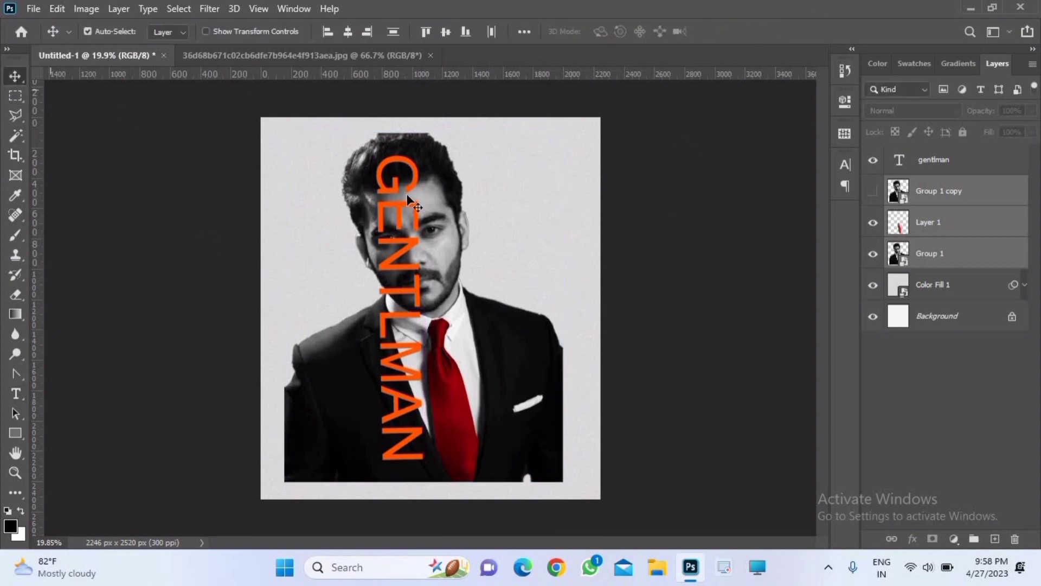
left_click_drag(413, 216, 406, 198)
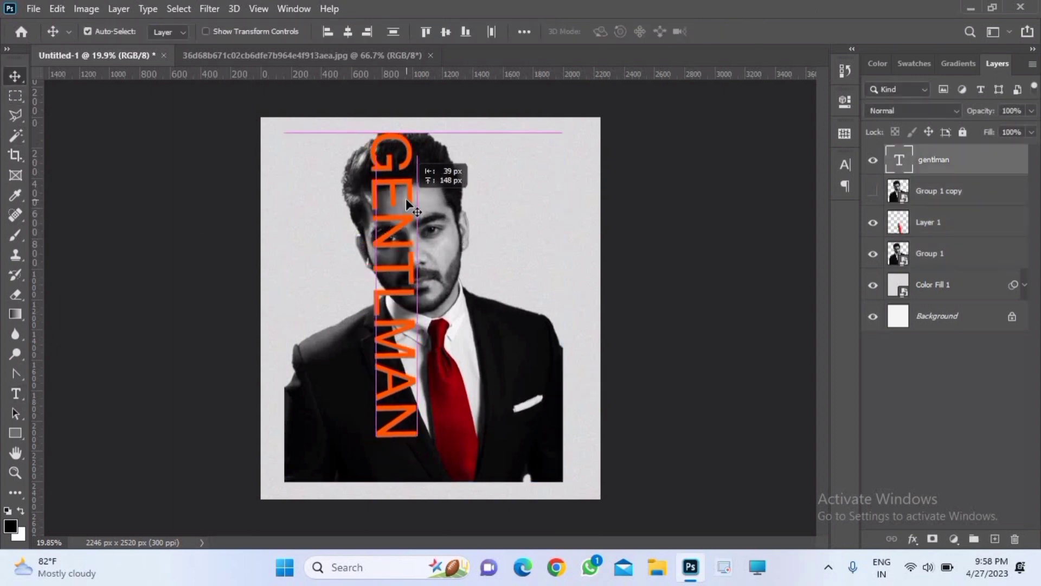
key("ctrl+t")
mouse_move(391, 438)
left_mouse_down()
mouse_move(400, 478)
mouse_move(411, 445)
left_mouse_up()
left_click(753, 31)
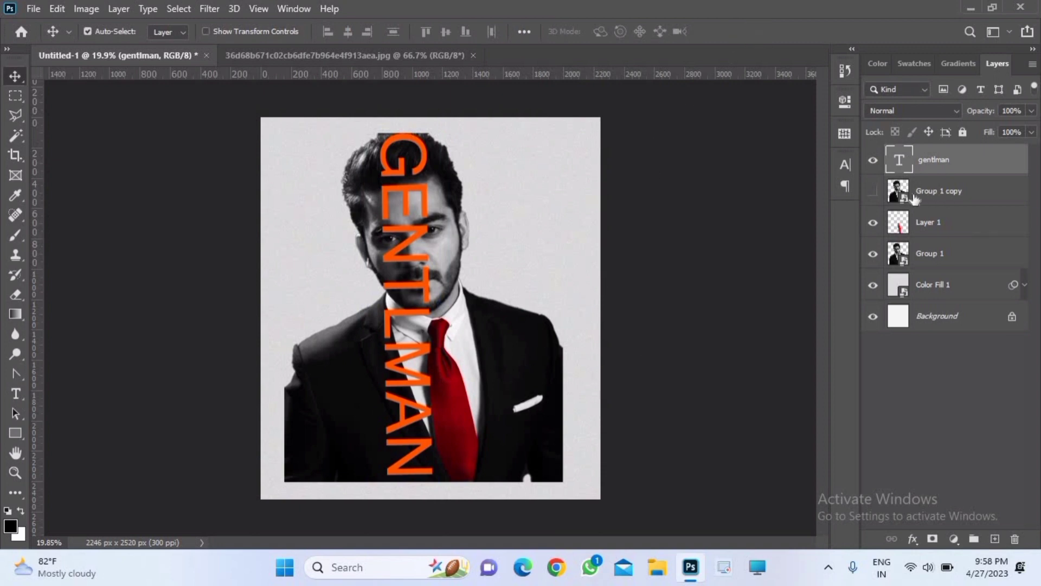
Show the portrait copy, try clipping the GENTLMAN text to it, and undo the clipping.
left_click(872, 193)
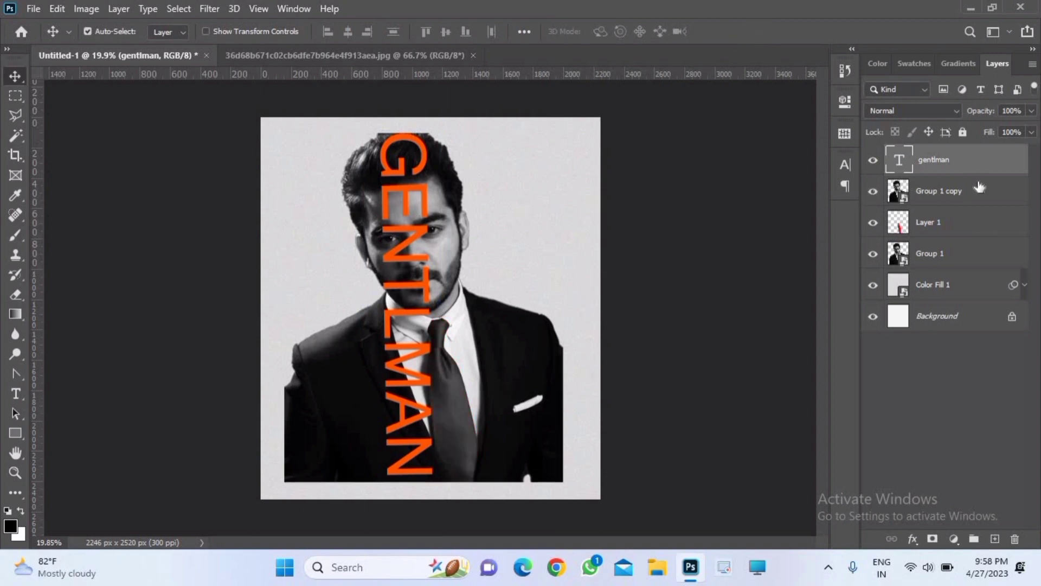
left_click(980, 172, "alt")
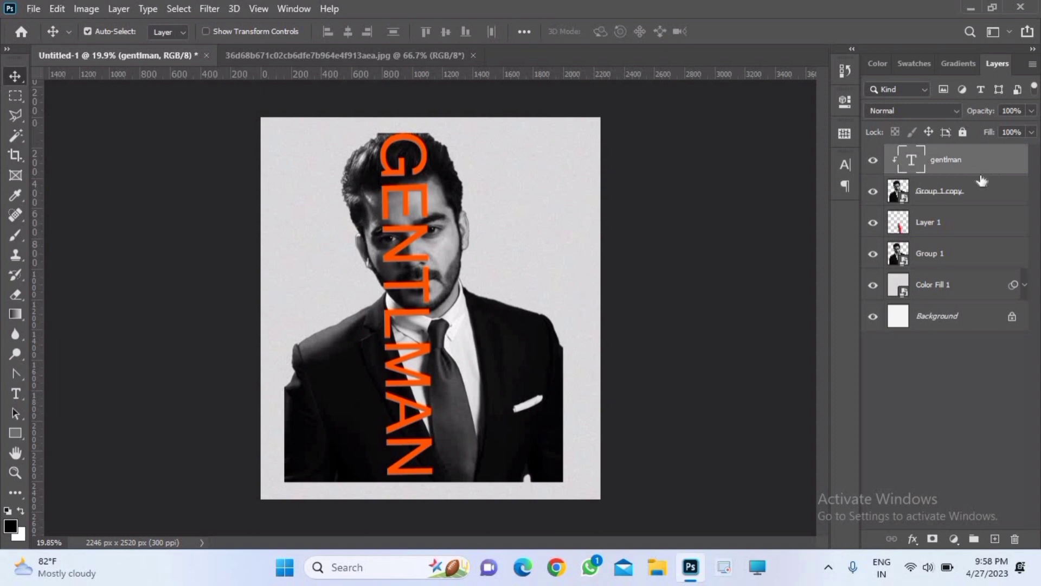
left_click(873, 161)
left_click(874, 162)
left_click(871, 193)
left_click(872, 193)
left_click(871, 193)
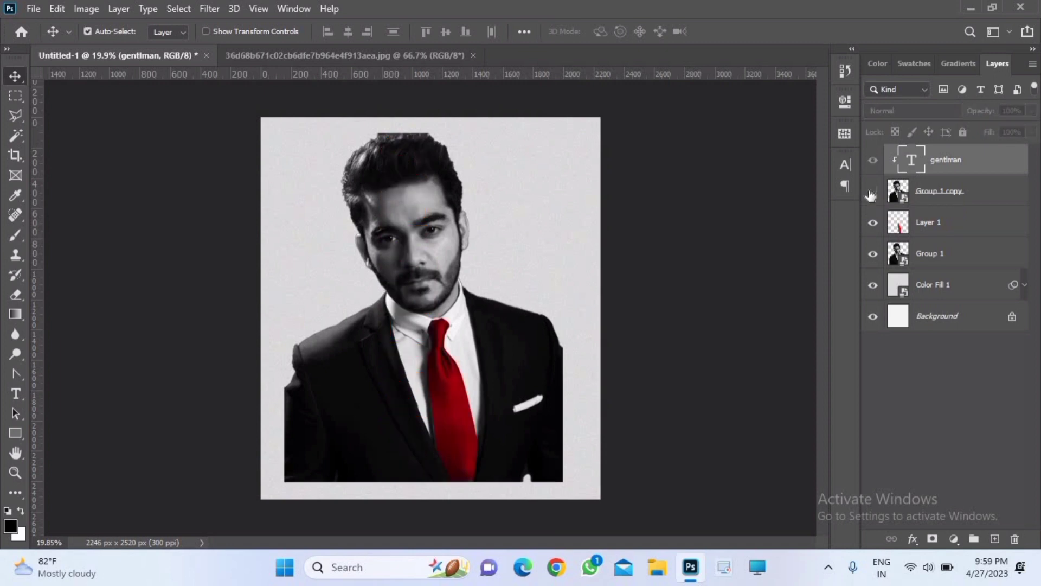
key("ctrl+z")
key("ctrl+z")
key("ctrl+z")
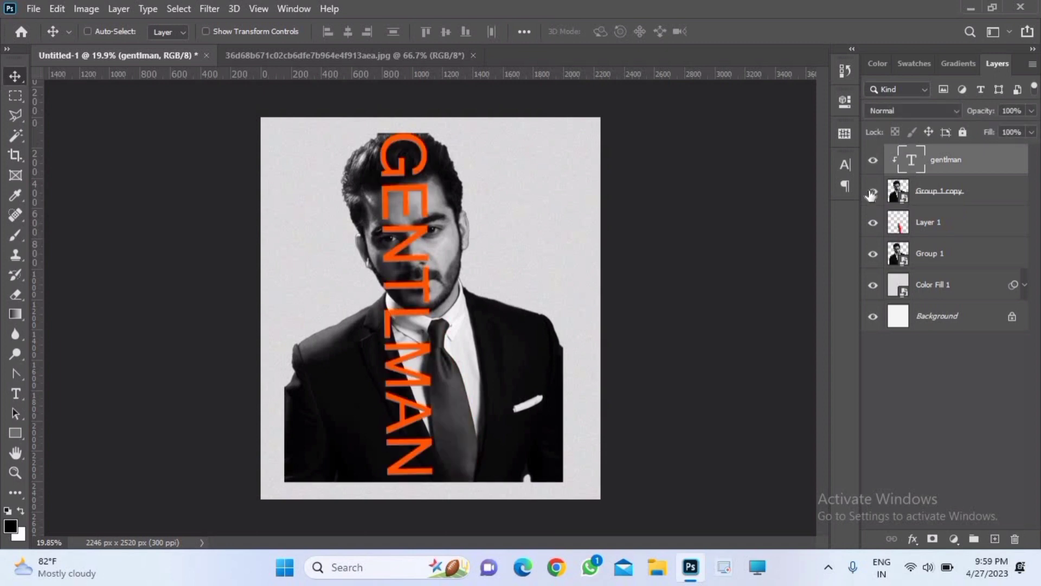
key("ctrl+z")
Hide the portrait copy and add a layer mask to the original portrait, Group 1.
left_click(899, 259)
left_click(872, 193)
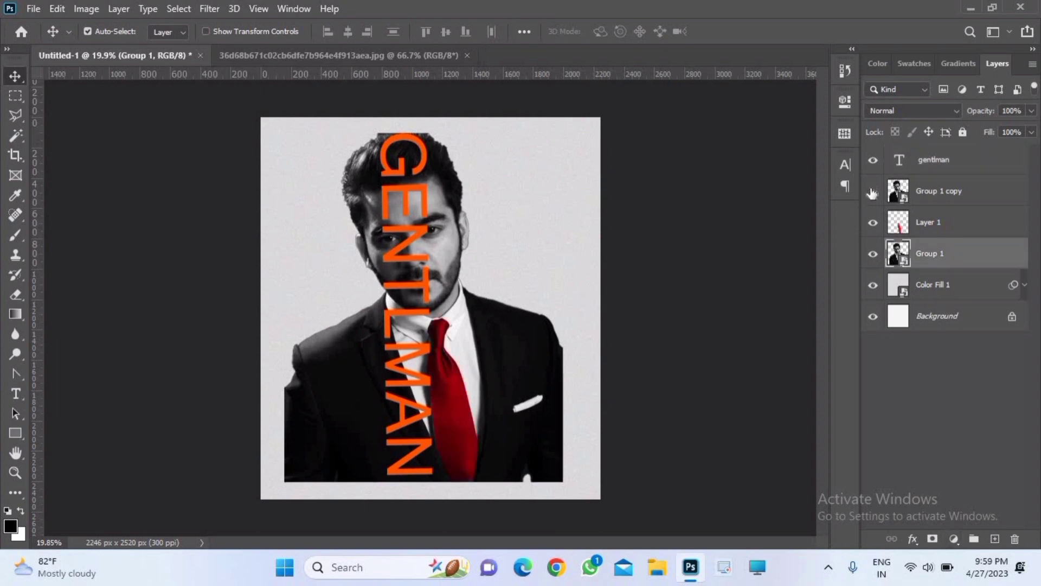
left_click(932, 538)
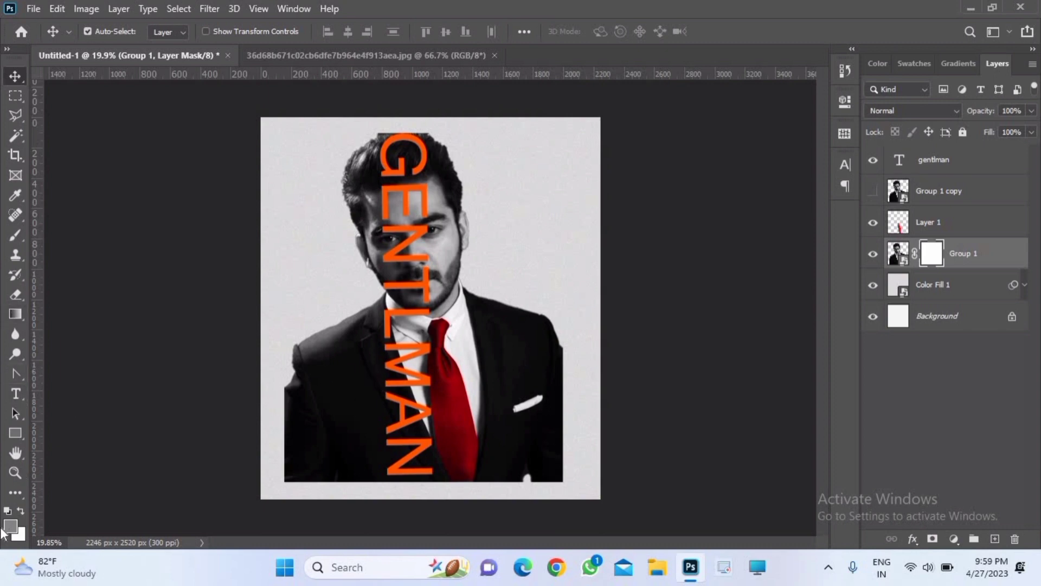
Set the foreground color to black and brush out part of the portrait's left shoulder and sleeve on the Group 1 mask.
left_click(17, 521)
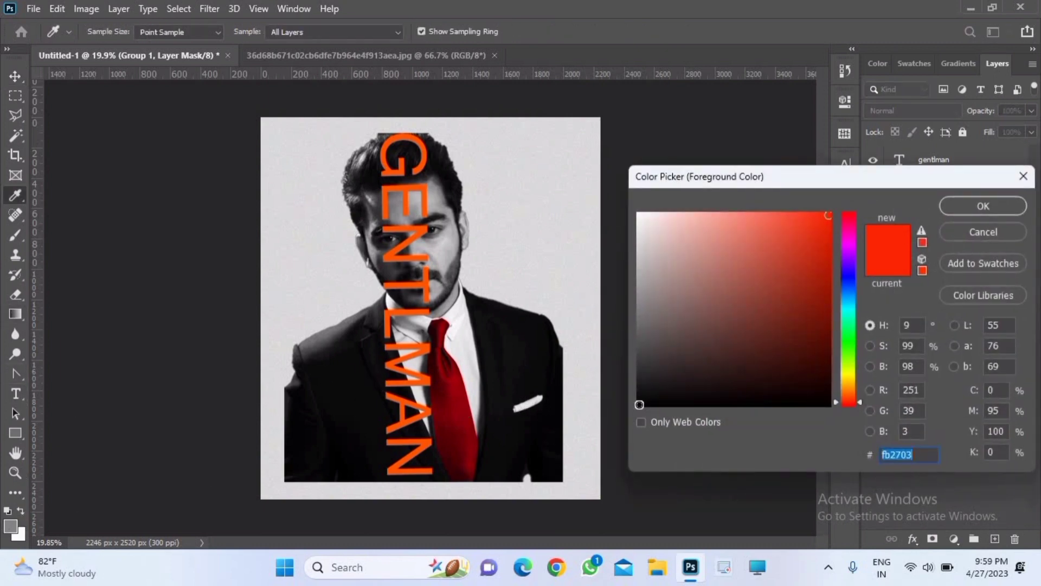
left_click(637, 406)
left_click(982, 206)
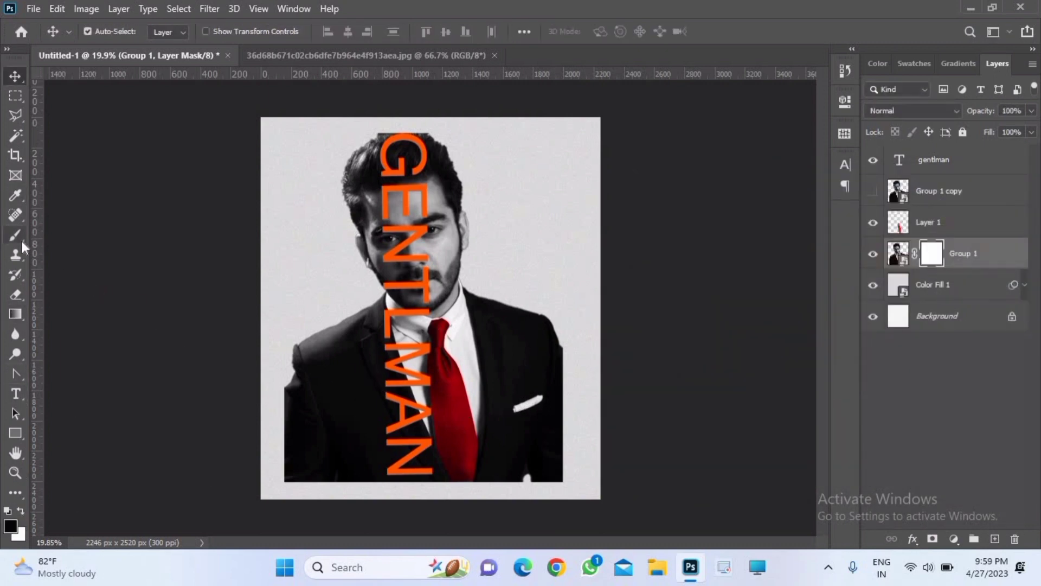
left_click(19, 238)
left_click_drag(314, 341, 314, 376)
left_click_drag(314, 422, 287, 338)
Place a vertical guide through the middle of the GENTLMAN text and roughly mask out the portrait's outer left side.
mouse_move(233, 307)
left_mouse_down()
mouse_move(349, 295)
mouse_move(406, 313)
left_mouse_up()
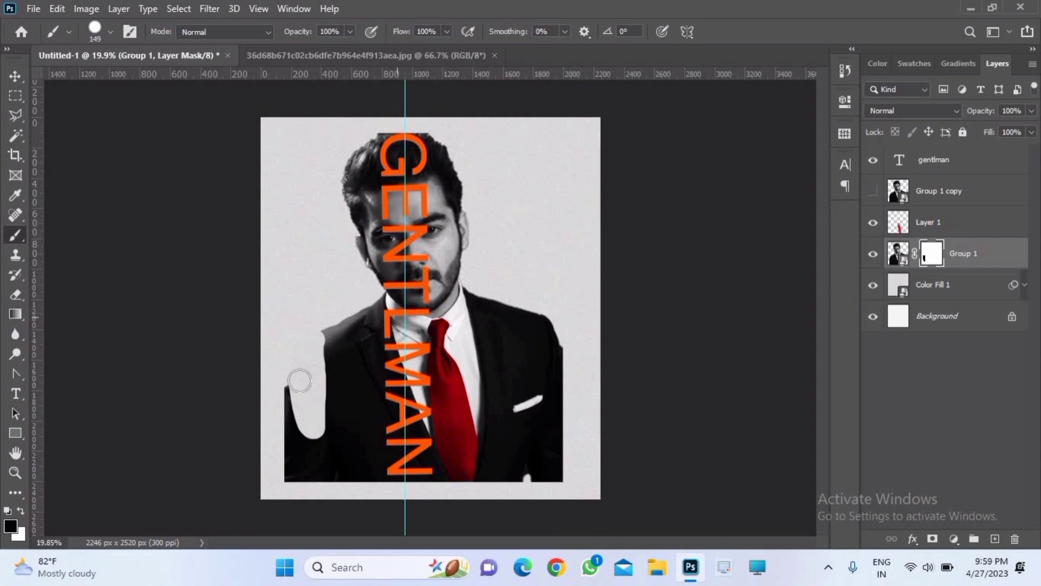
mouse_move(272, 386)
left_mouse_down()
mouse_move(310, 471)
mouse_move(330, 373)
mouse_move(326, 302)
mouse_move(328, 376)
mouse_move(296, 475)
mouse_move(286, 452)
mouse_move(298, 486)
mouse_move(315, 485)
mouse_move(330, 464)
mouse_move(356, 316)
mouse_move(361, 419)
mouse_move(358, 466)
mouse_move(346, 474)
mouse_move(349, 403)
mouse_move(362, 470)
mouse_move(367, 301)
mouse_move(377, 352)
mouse_move(376, 488)
left_mouse_up()
mouse_move(370, 194)
left_mouse_down()
mouse_move(375, 135)
mouse_move(362, 168)
mouse_move(353, 157)
mouse_move(349, 197)
mouse_move(349, 170)
mouse_move(375, 279)
mouse_move(384, 136)
mouse_move(370, 152)
mouse_move(365, 272)
left_mouse_up()
Mask out the remaining left part of the head, face and collar up to the vertical guide.
scroll(366, 273, "up", 3)
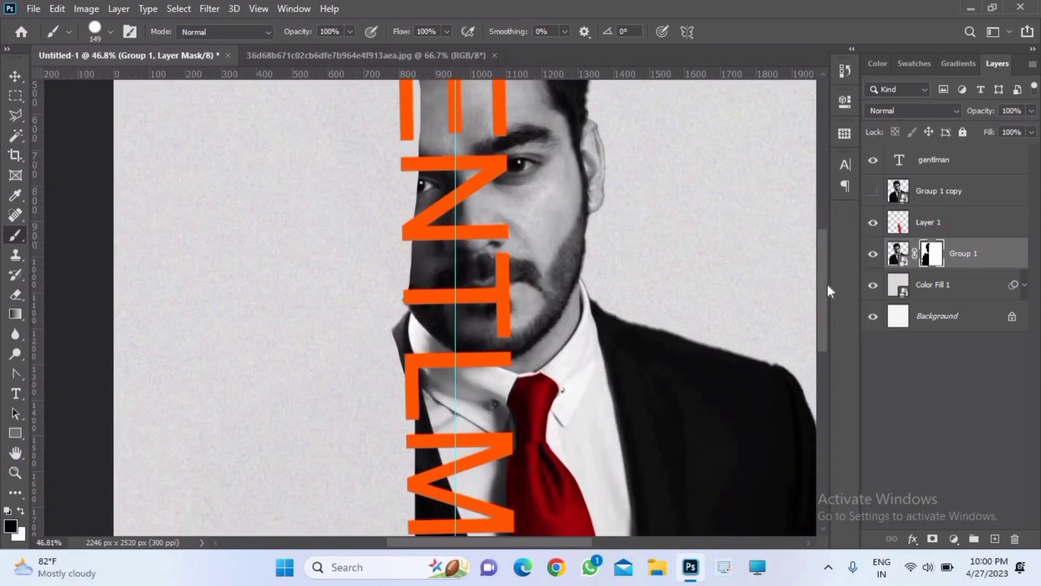
left_click_drag(826, 284, 813, 212)
mouse_move(365, 223)
left_mouse_down()
mouse_move(418, 195)
mouse_move(416, 518)
left_mouse_up()
left_click_drag(824, 250, 827, 324)
mouse_move(416, 227)
left_mouse_down()
mouse_move(415, 250)
mouse_move(417, 240)
mouse_move(416, 231)
mouse_move(422, 417)
left_mouse_up()
mouse_move(374, 273)
left_mouse_down()
mouse_move(385, 294)
mouse_move(425, 483)
left_mouse_up()
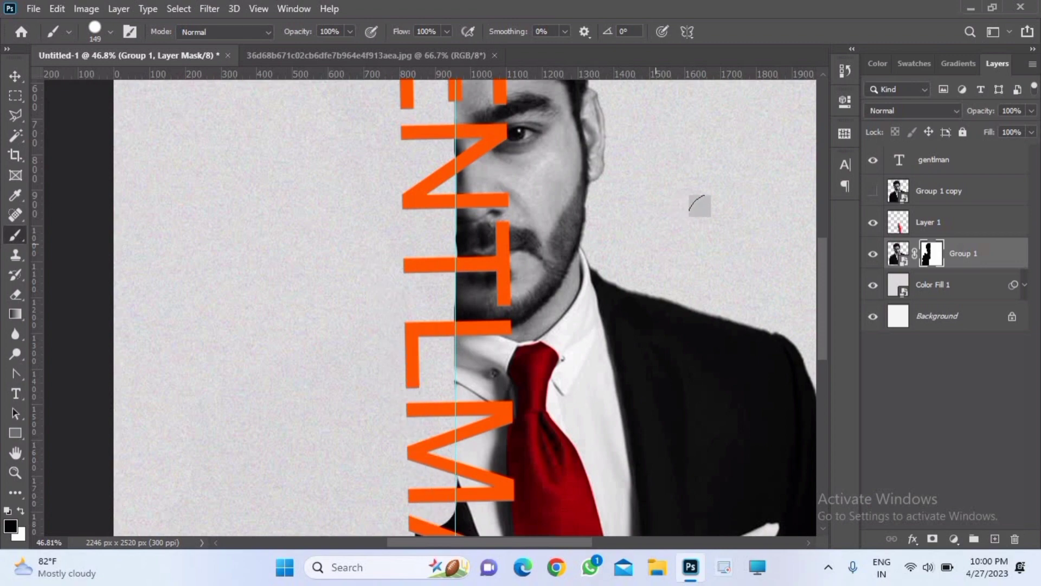
Mask out the left part of the jacket down to its hem, ending in a straight edge along the guide.
left_click_drag(821, 284, 822, 343)
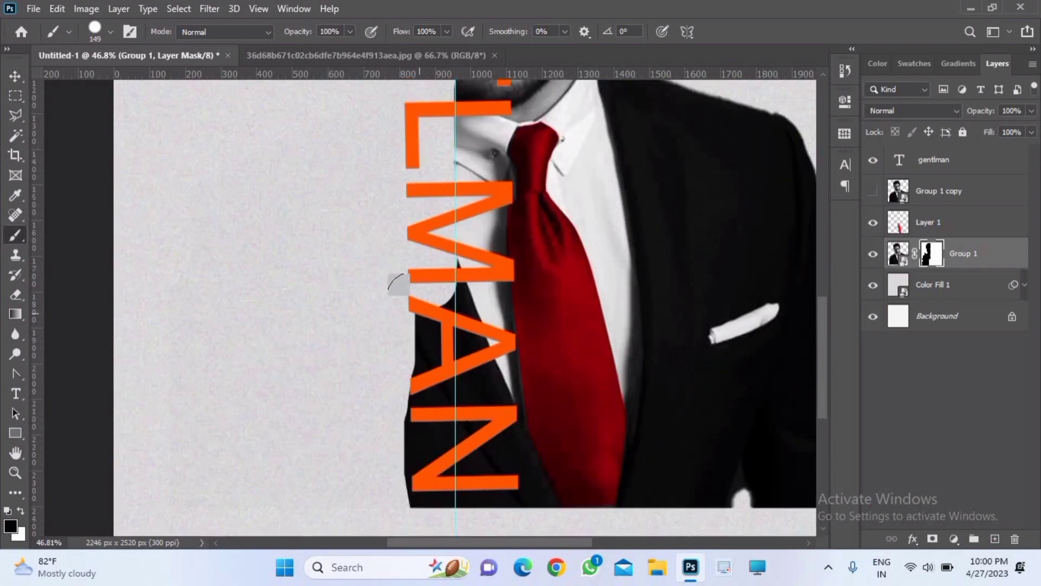
mouse_move(415, 342)
left_mouse_down()
mouse_move(428, 402)
mouse_move(431, 488)
mouse_move(421, 507)
left_mouse_up()
key("ctrl+z")
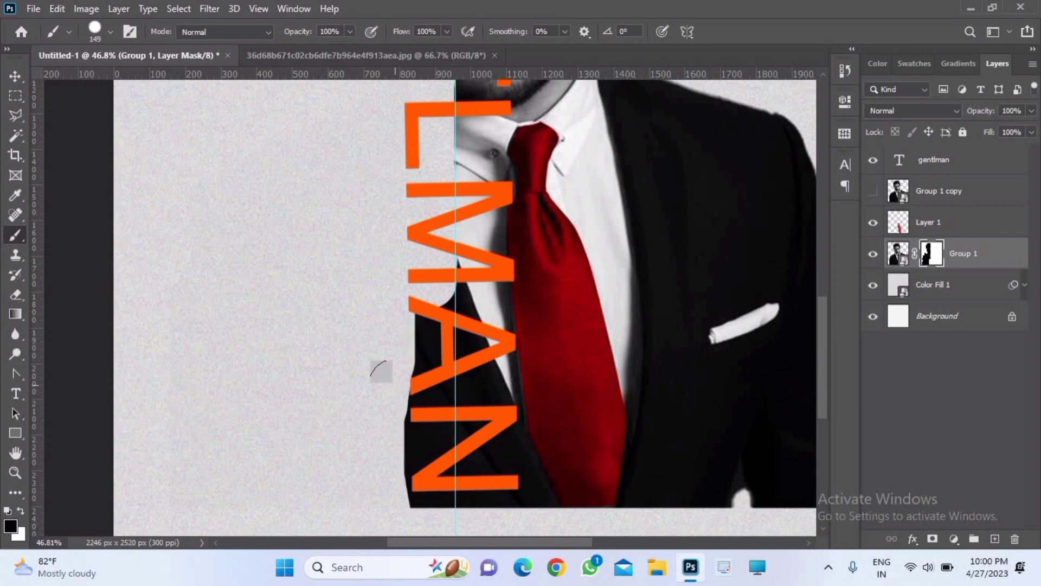
left_click_drag(413, 279, 413, 482)
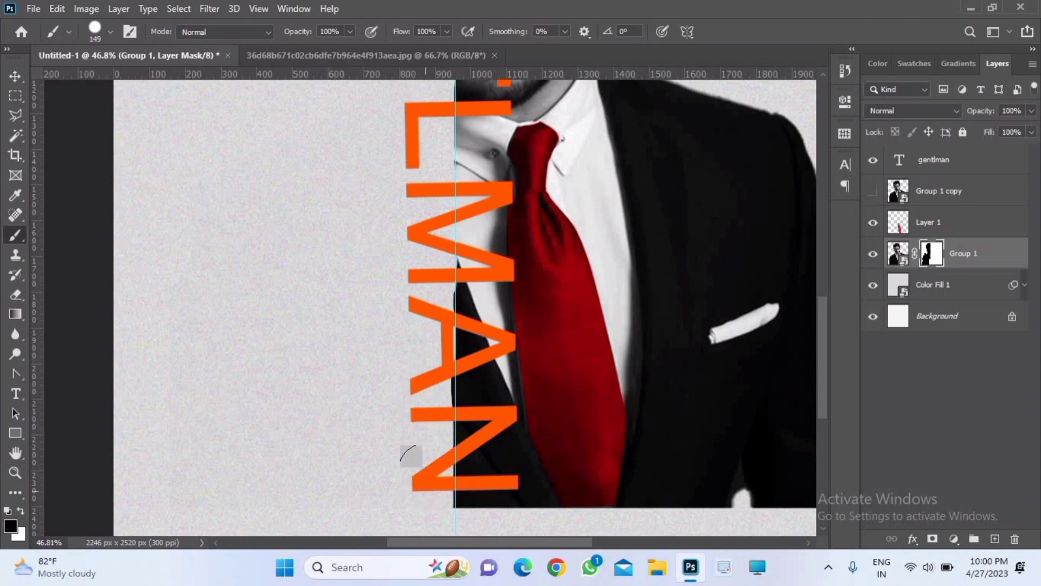
Remove the vertical guide from the canvas.
scroll(409, 366, "down", 6)
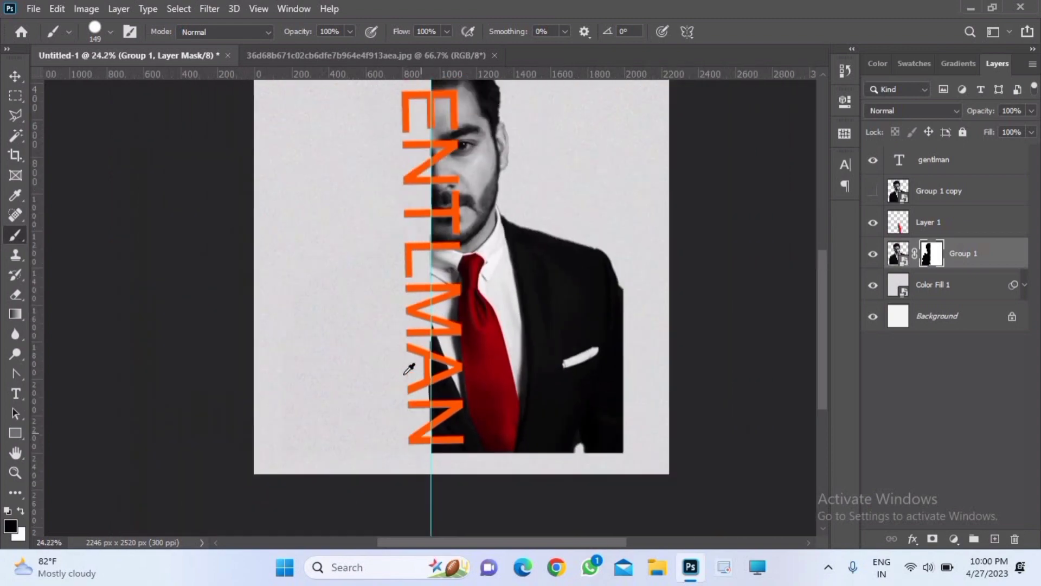
left_click(16, 76)
left_click_drag(409, 103, 11, 107)
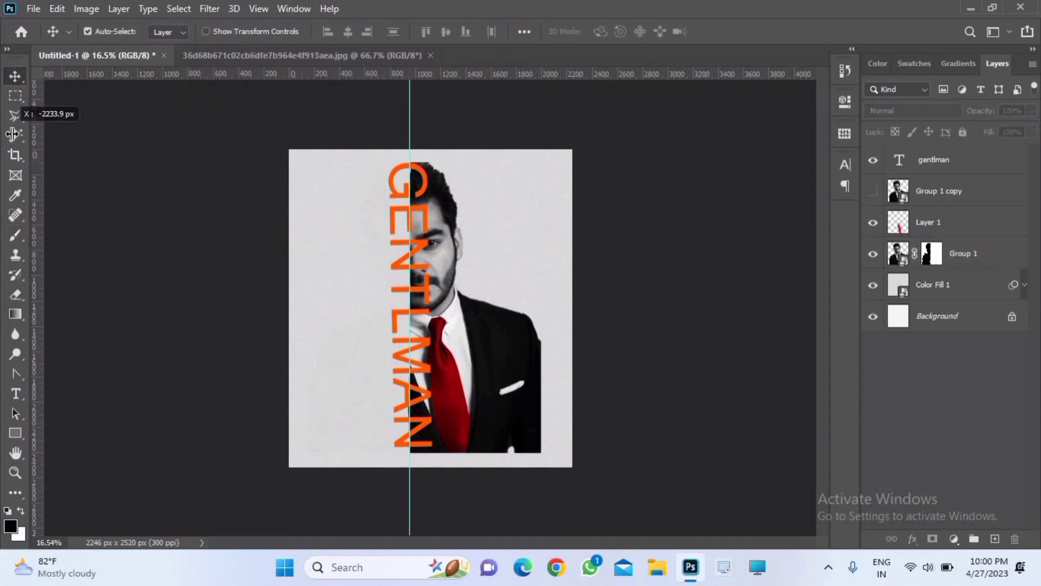
scroll(435, 267, "up", 1)
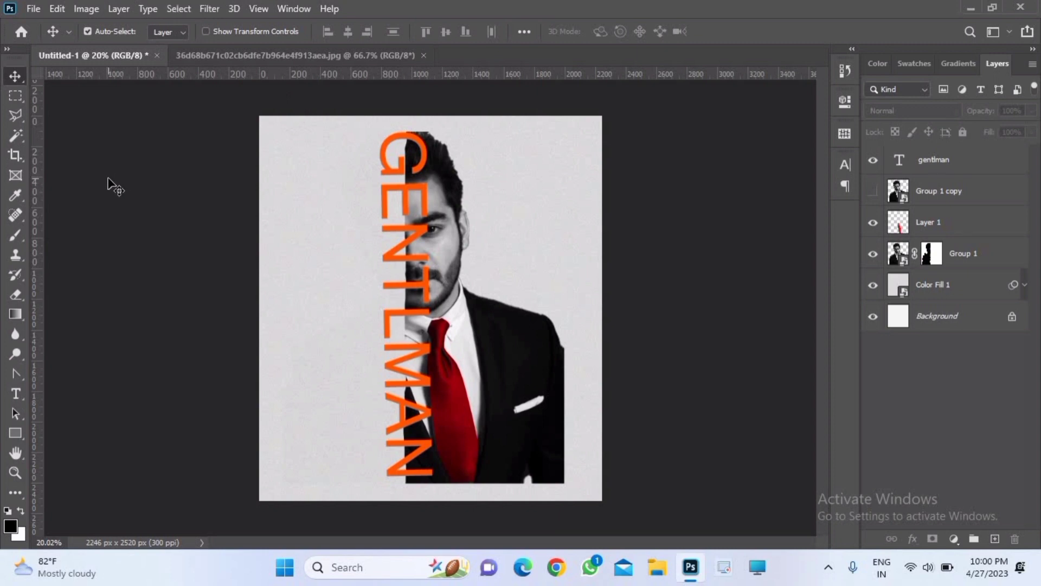
Show the portrait copy, move it above the gentlman text layer, clip it to the text, and toggle the text's visibility to compare.
left_click(873, 193)
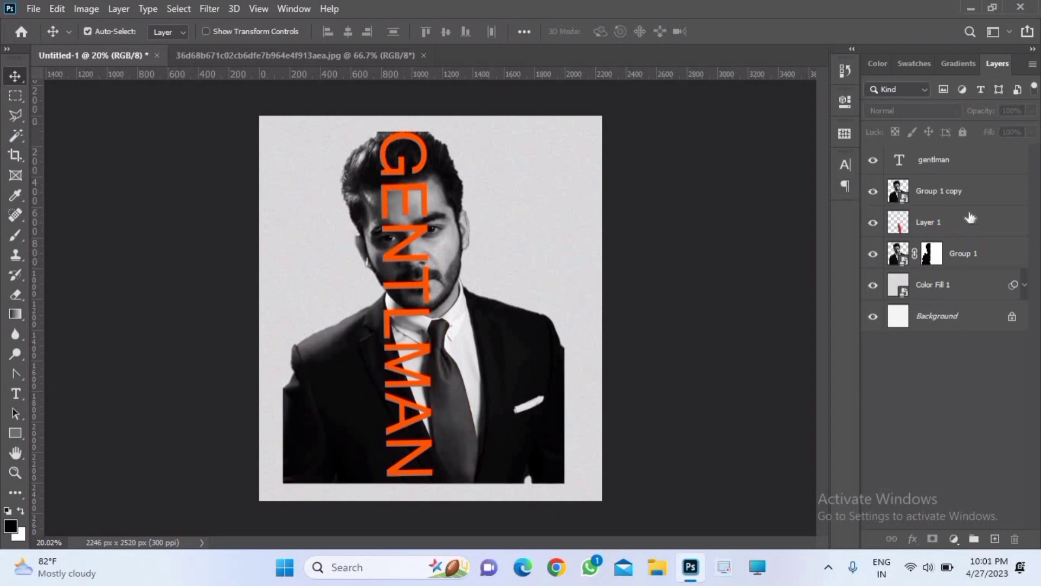
left_click(971, 188, "alt")
left_click(972, 171, "alt")
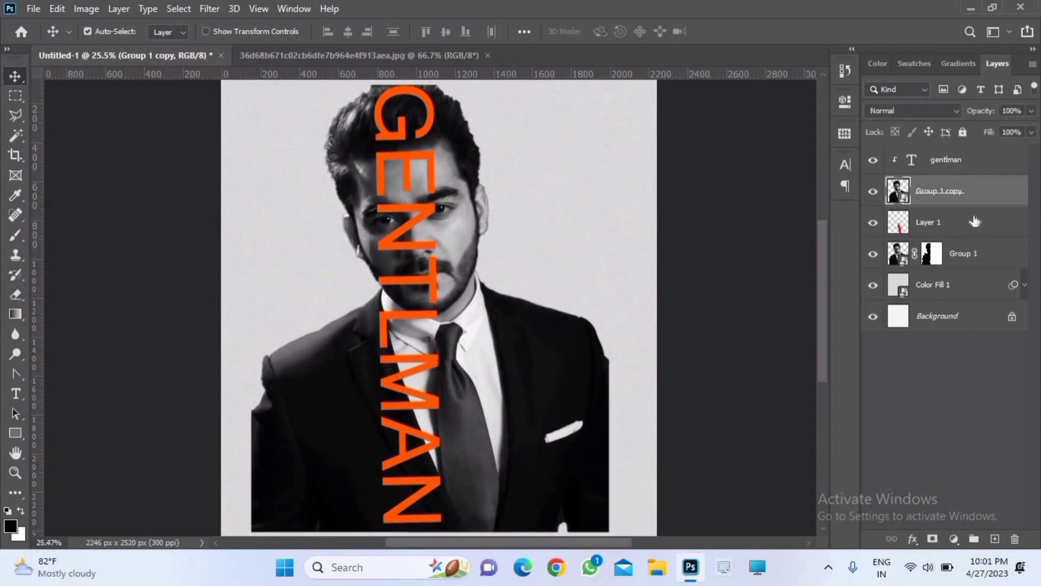
left_click_drag(974, 207, 976, 161)
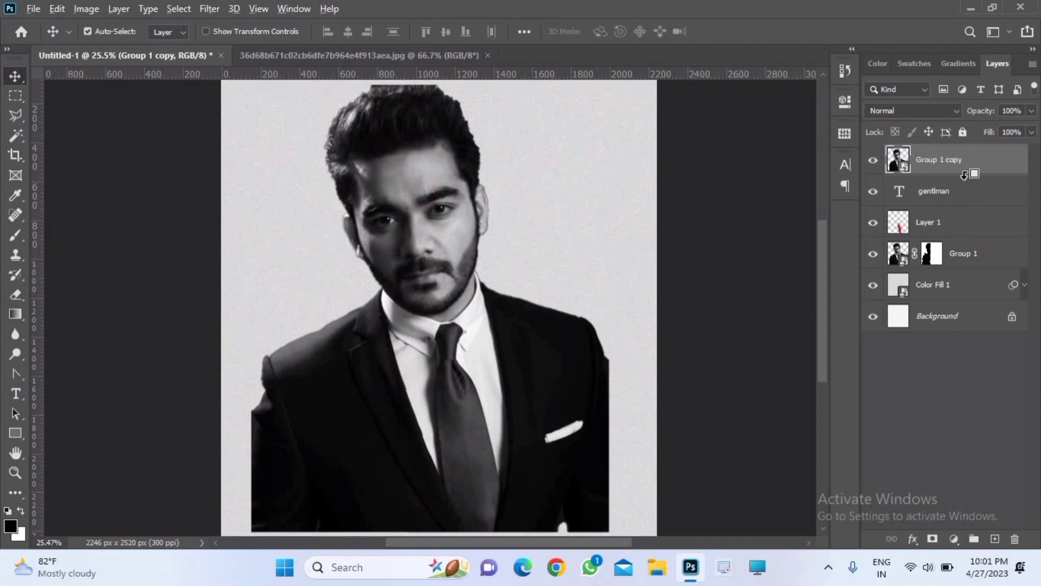
left_click(966, 172, "alt")
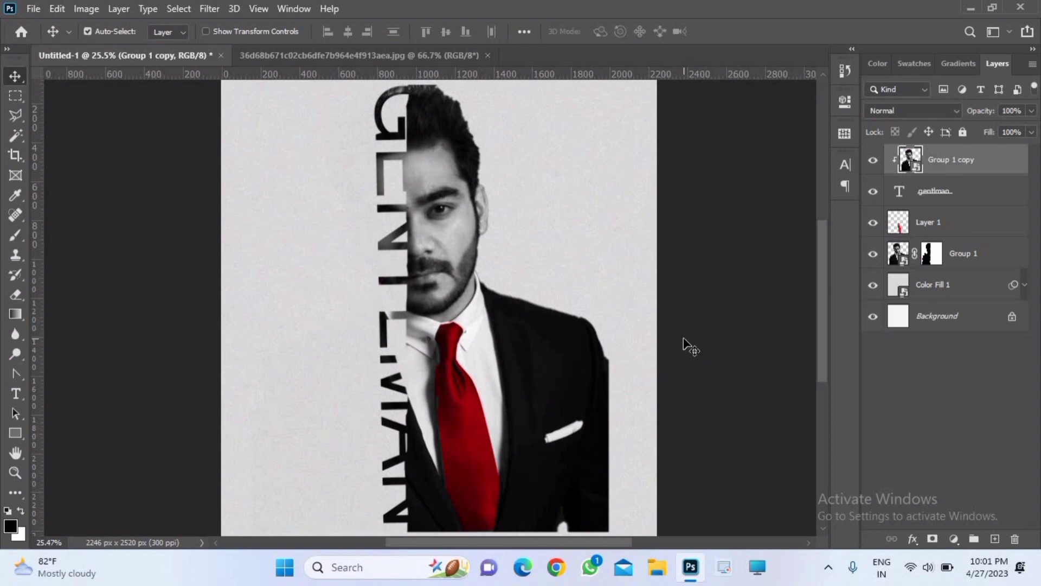
left_click(873, 194)
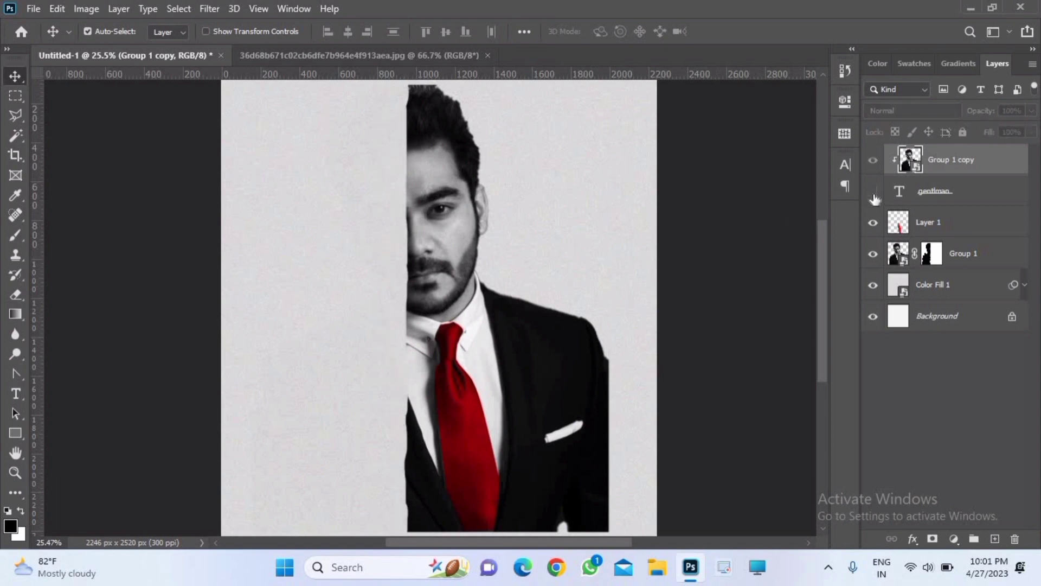
left_click(873, 193)
left_click(873, 193)
left_click(873, 195)
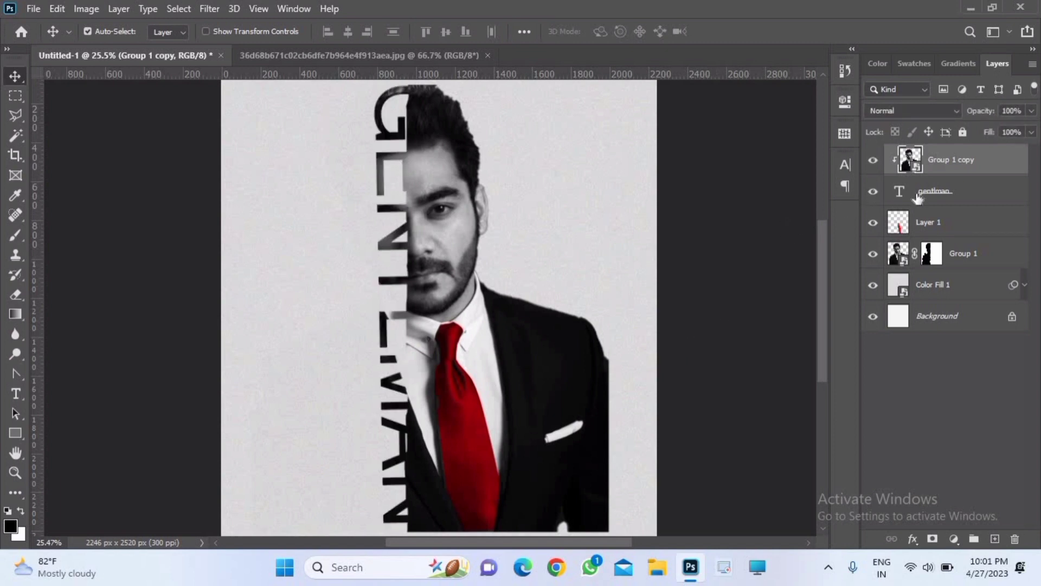
Add a thin white outside Stroke at 100% opacity to the gentlman text layer.
left_click(916, 198)
left_click(1020, 187)
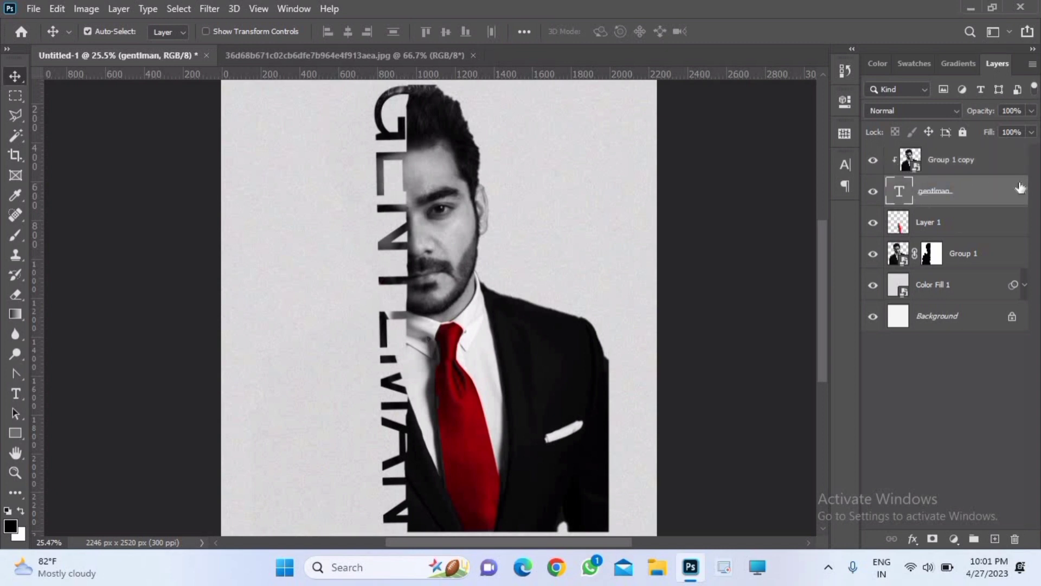
double_click(961, 197)
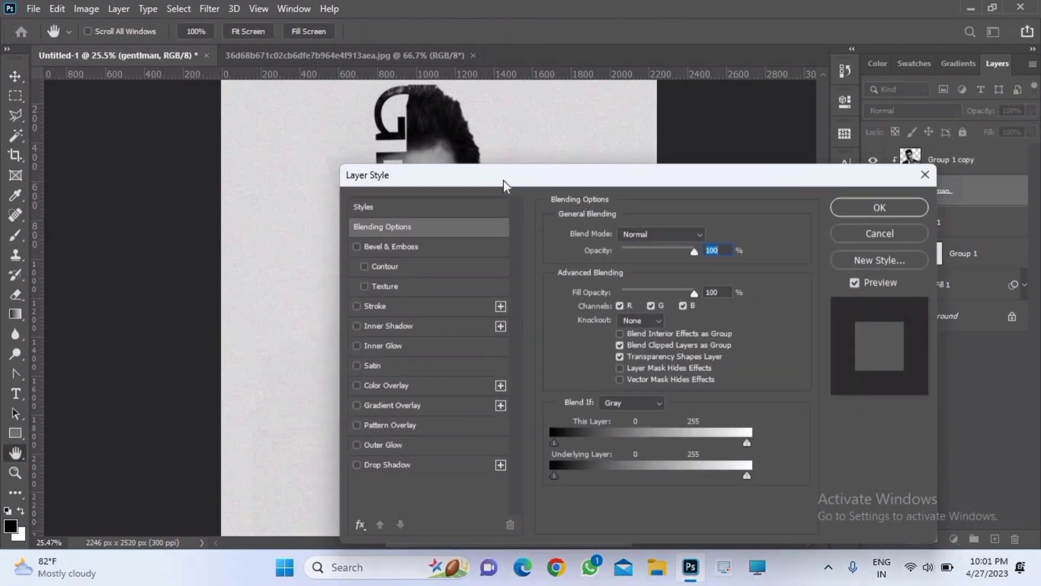
left_click_drag(503, 180, 669, 132)
left_click(546, 255)
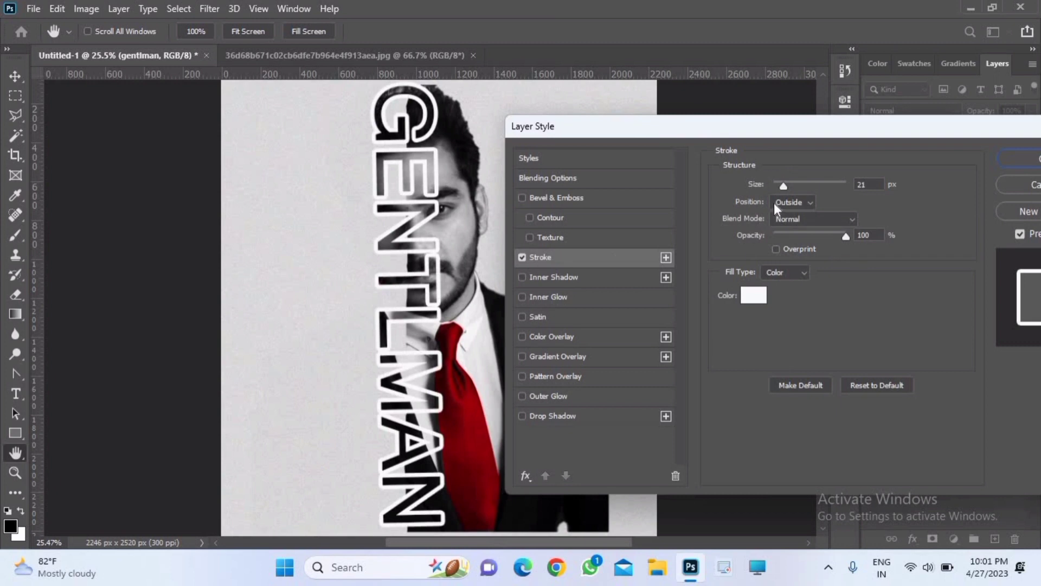
left_click_drag(785, 187, 773, 188)
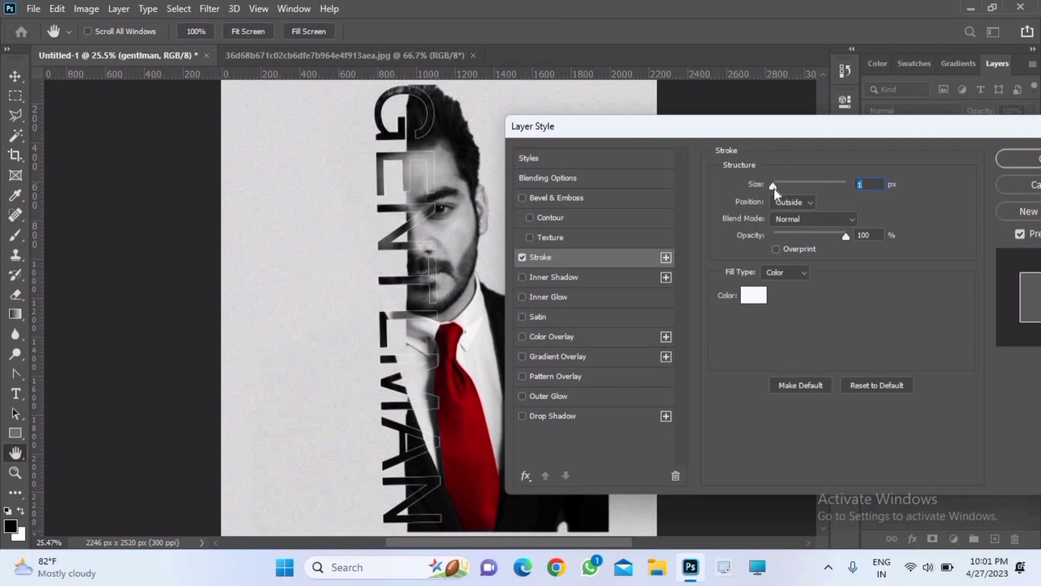
left_click_drag(773, 188, 776, 188)
left_click(1015, 157)
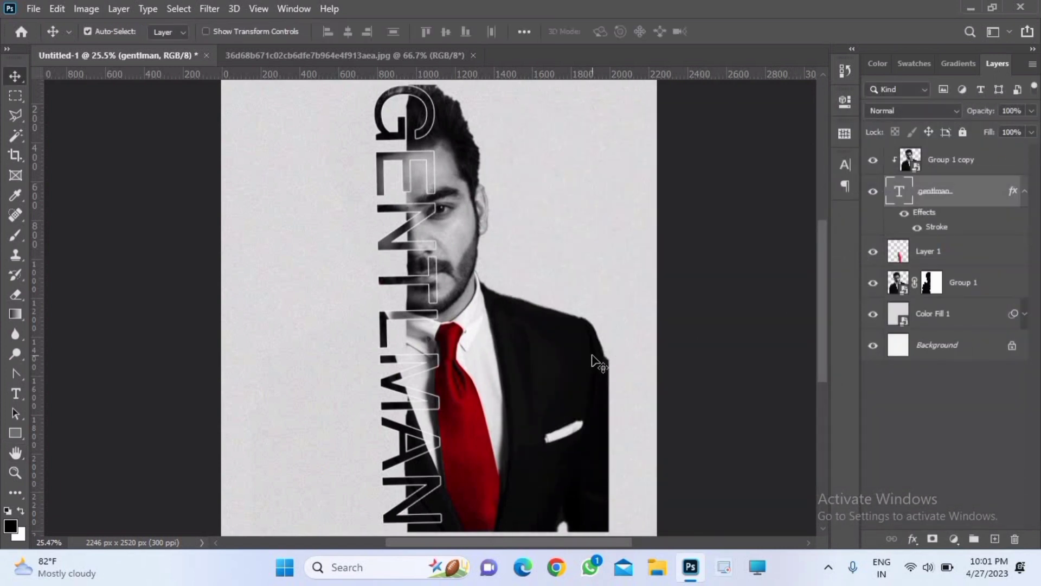
scroll(598, 364, "down", 2)
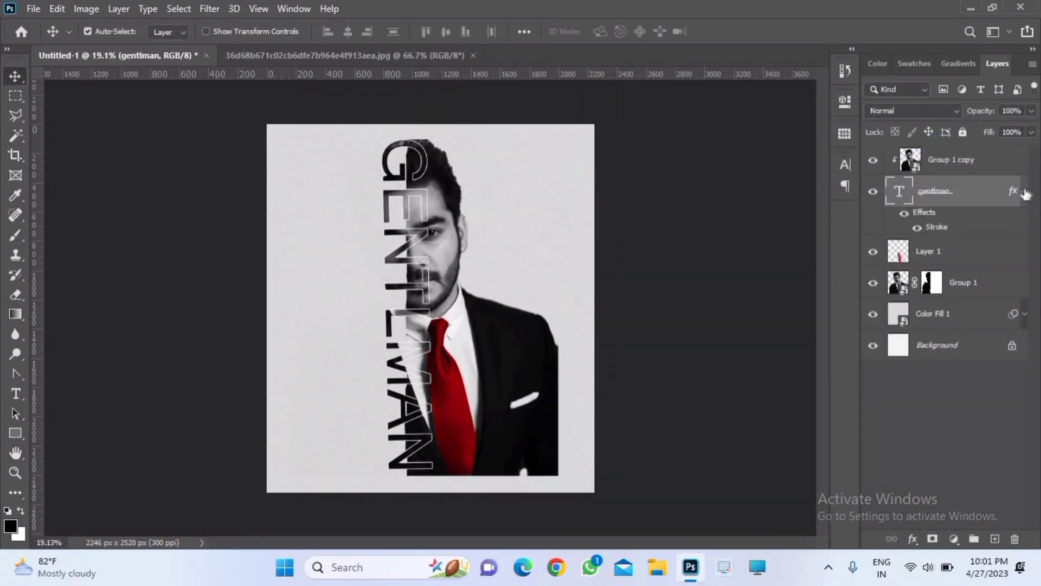
Scale the portrait, tie, gentlman text and clipped portrait copy together to about 88% and place them in the poster's lower-right corner.
left_click(1025, 192)
left_click(987, 164, "shift")
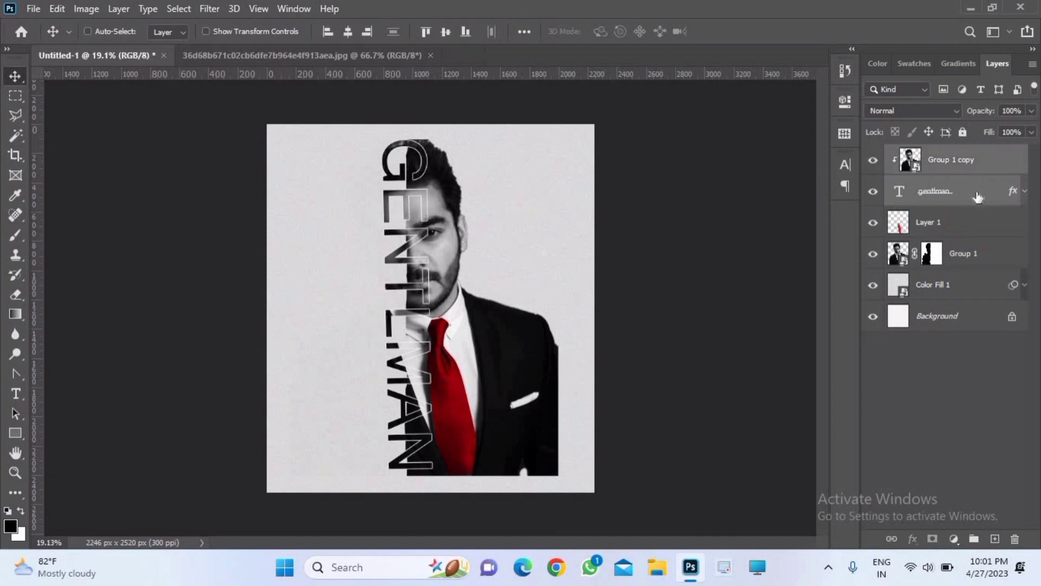
left_click(974, 228, "shift")
left_click(999, 254, "shift")
key("ctrl+t")
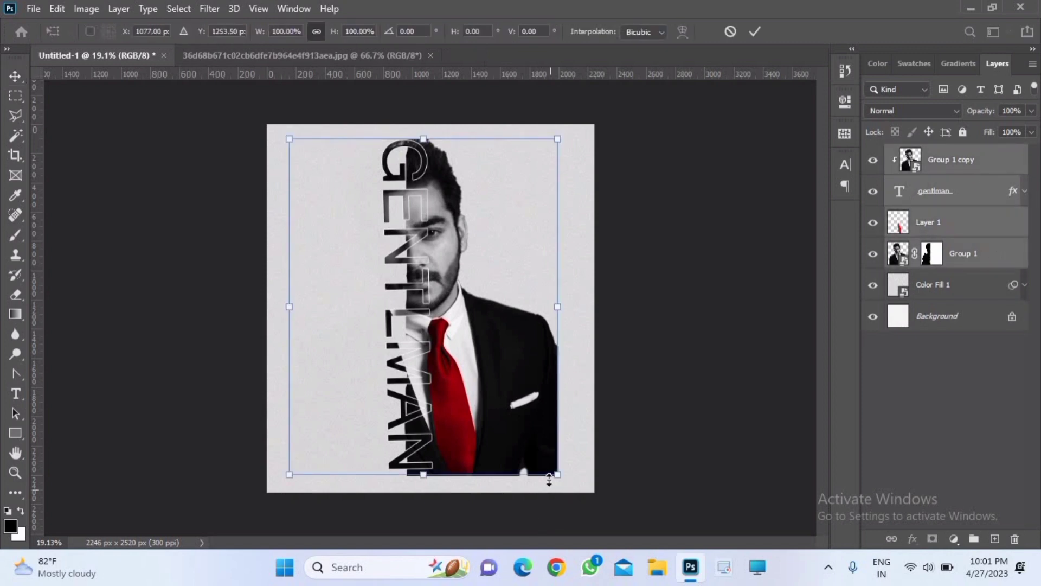
left_click_drag(554, 475, 483, 382)
left_click_drag(402, 305, 532, 439)
left_click_drag(415, 275, 355, 196)
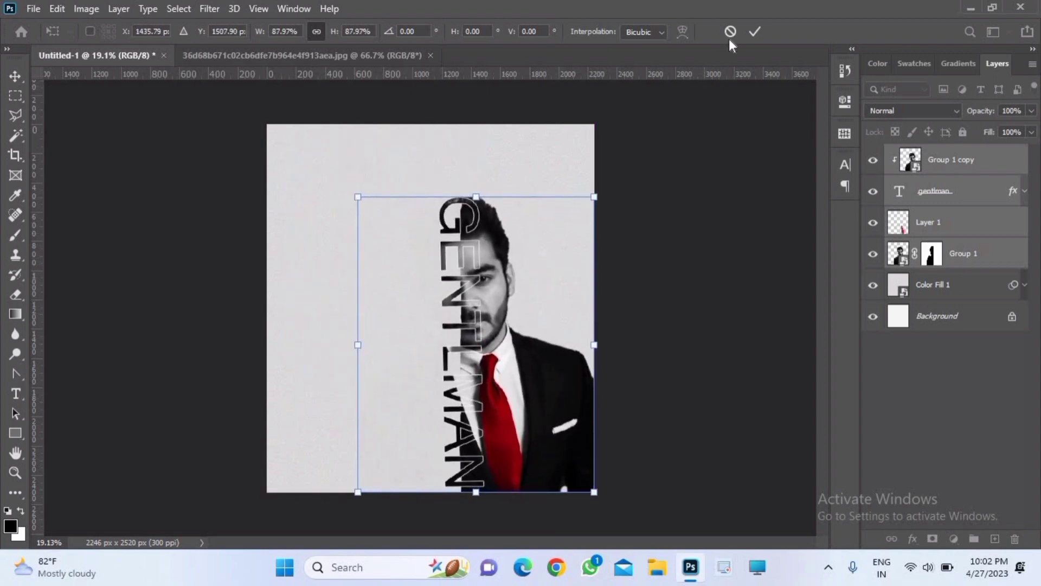
left_click(752, 32)
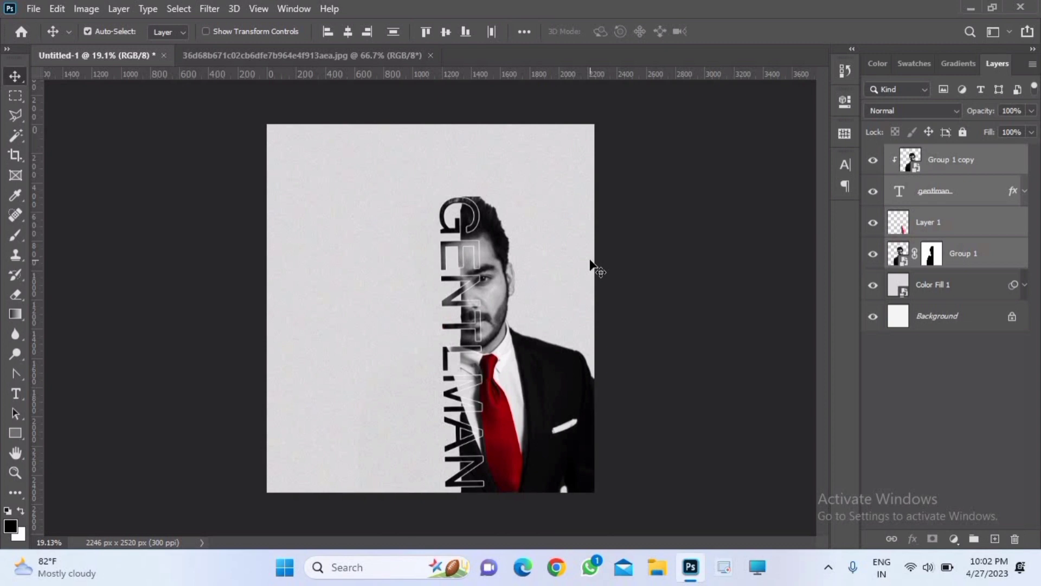
left_click(637, 268)
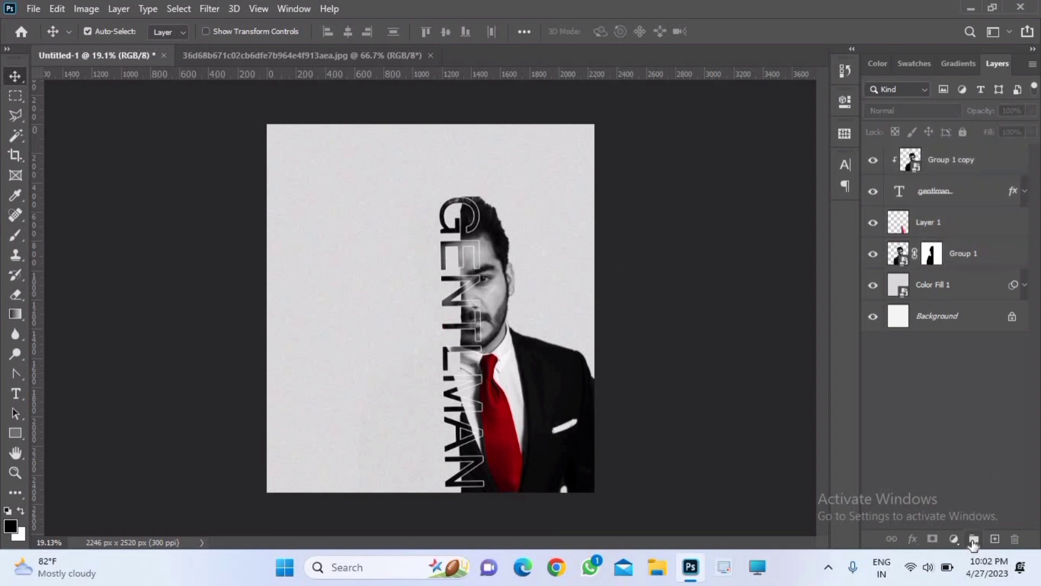
Draw a rectangle about 654 × 221 px in the empty area beside the text and fill it with red fe0012.
left_click(994, 539)
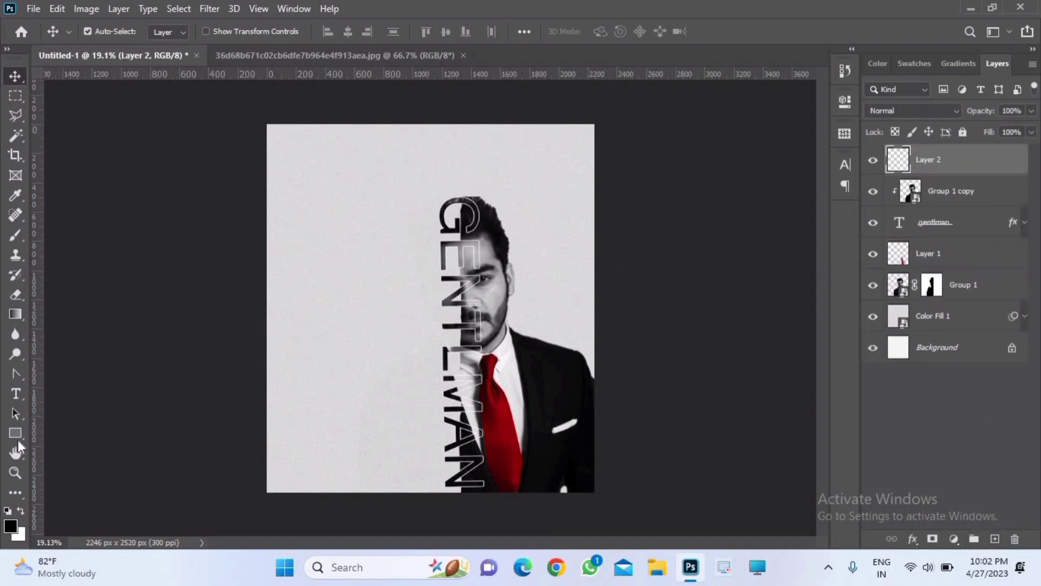
left_click(16, 432)
left_click_drag(317, 225, 411, 257)
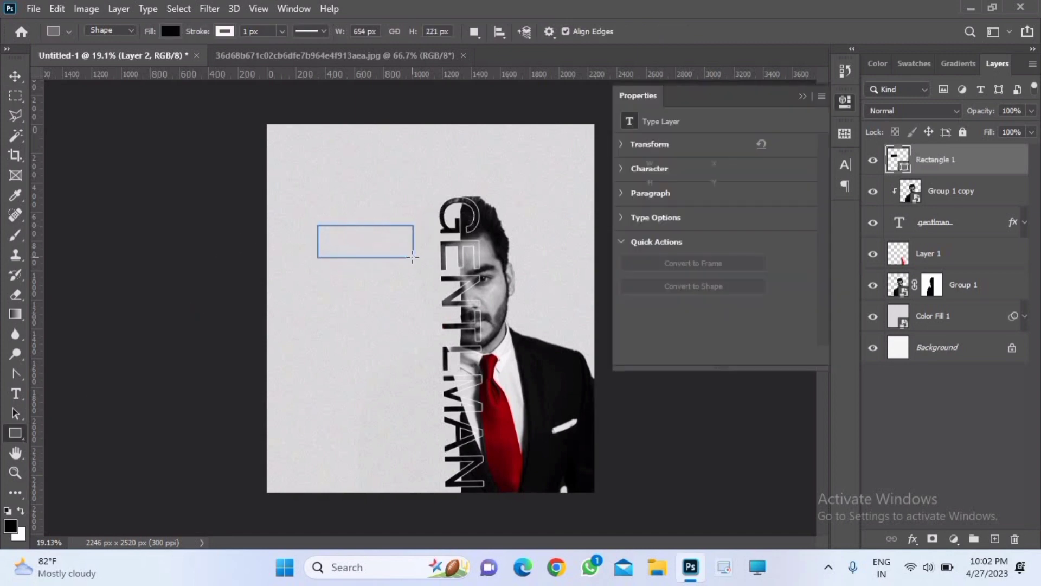
left_click(630, 192)
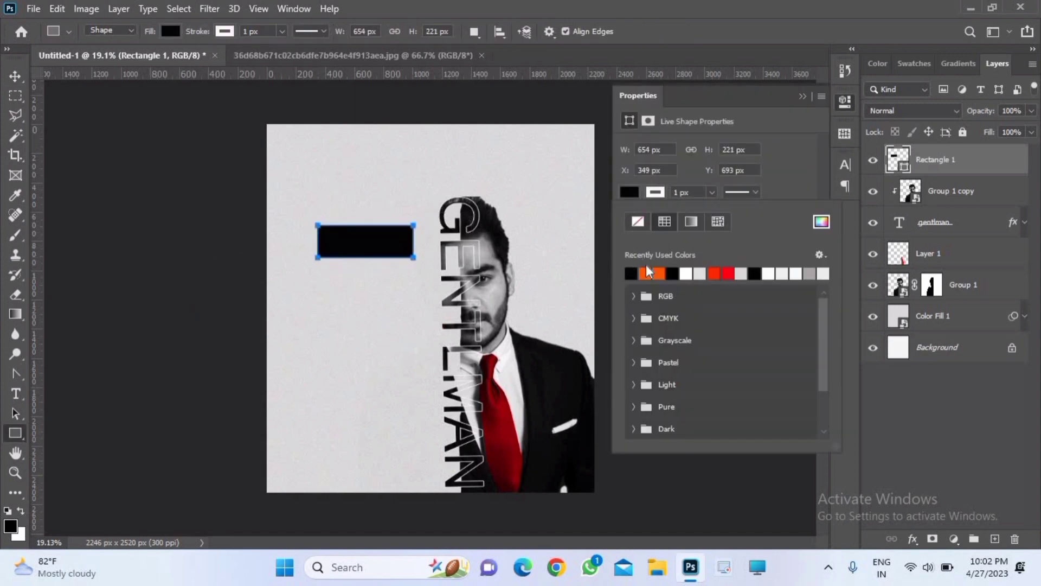
left_click(730, 272)
left_click(822, 224)
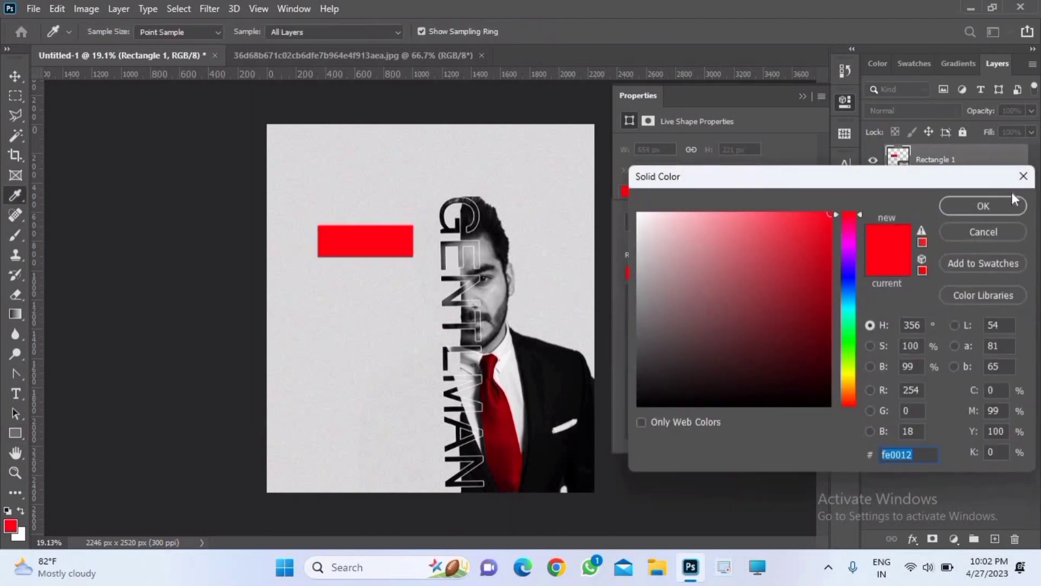
left_click(982, 205)
left_click(803, 96)
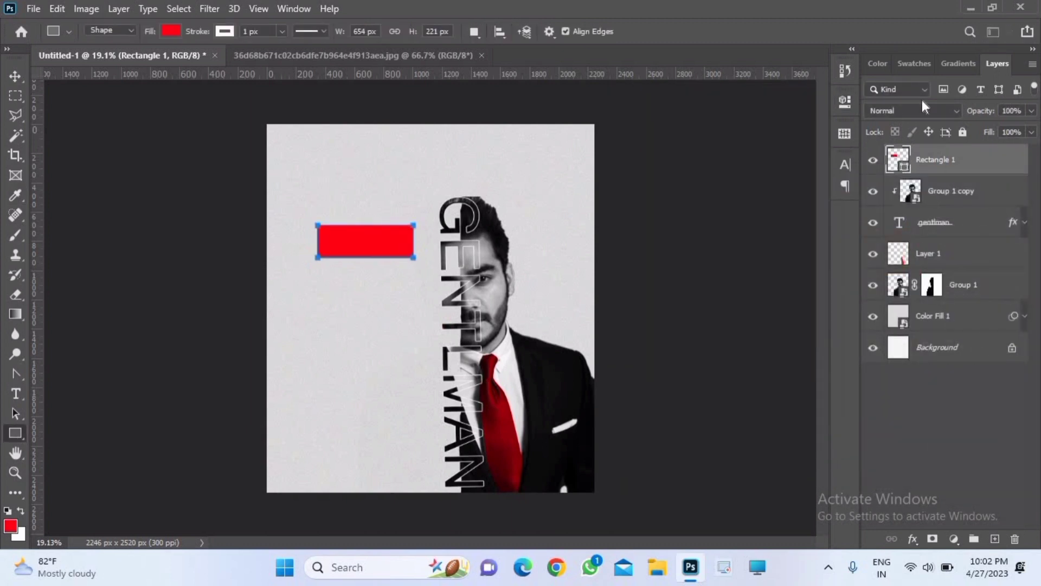
Set the red rectangle's blend mode to Overlay and move it across the man's eye.
left_click(922, 110)
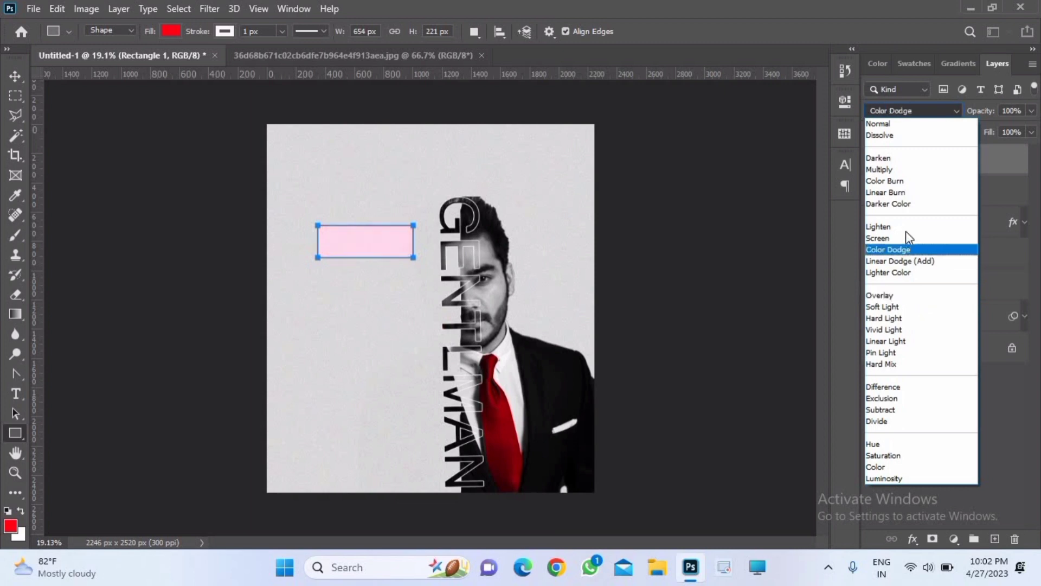
left_click(907, 294)
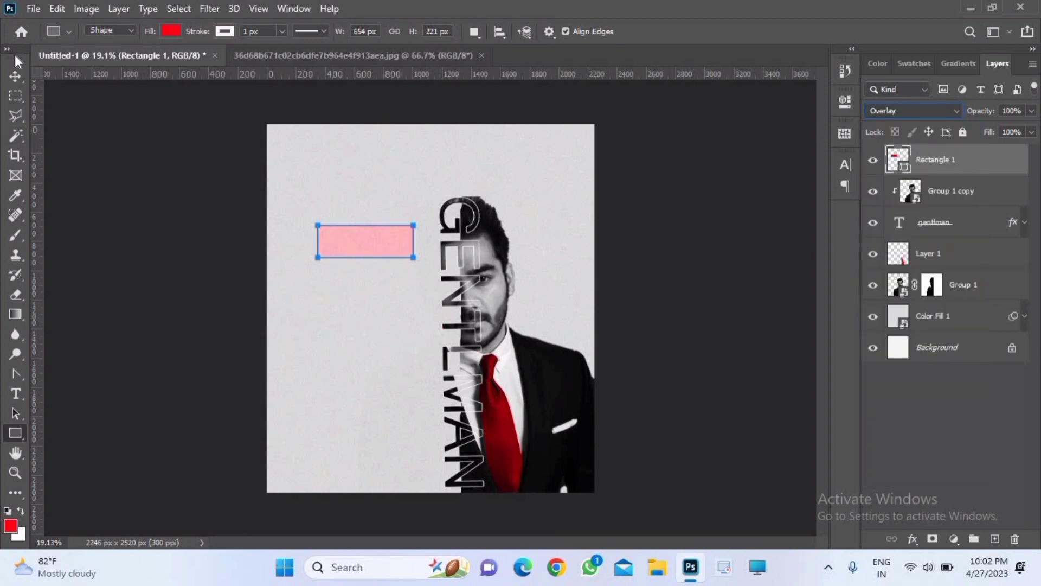
key("v")
left_click_drag(336, 256, 495, 300)
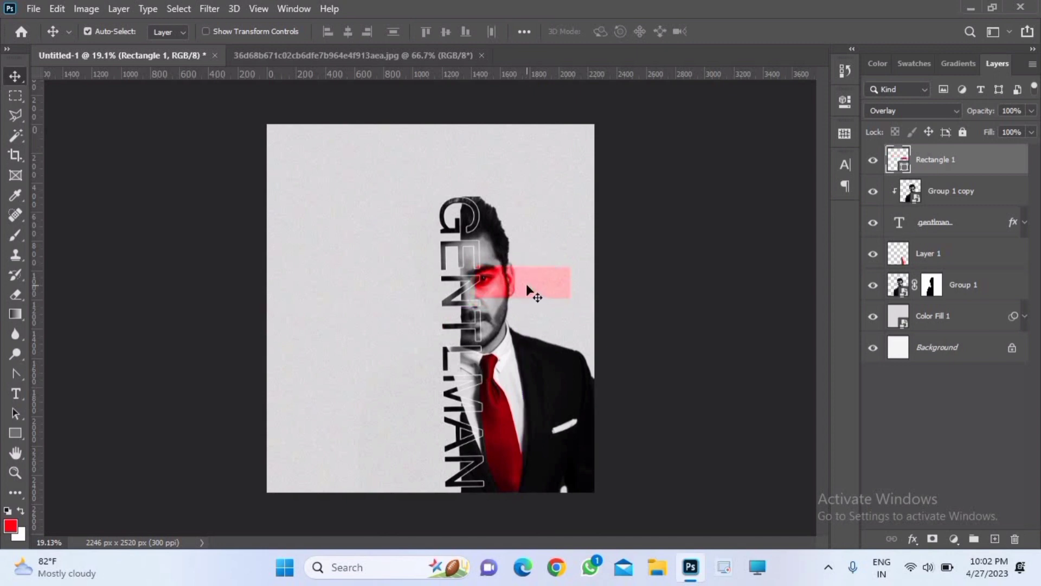
Recolour the eye rectangle with a red sampled from the tie and brightened.
left_click(18, 434)
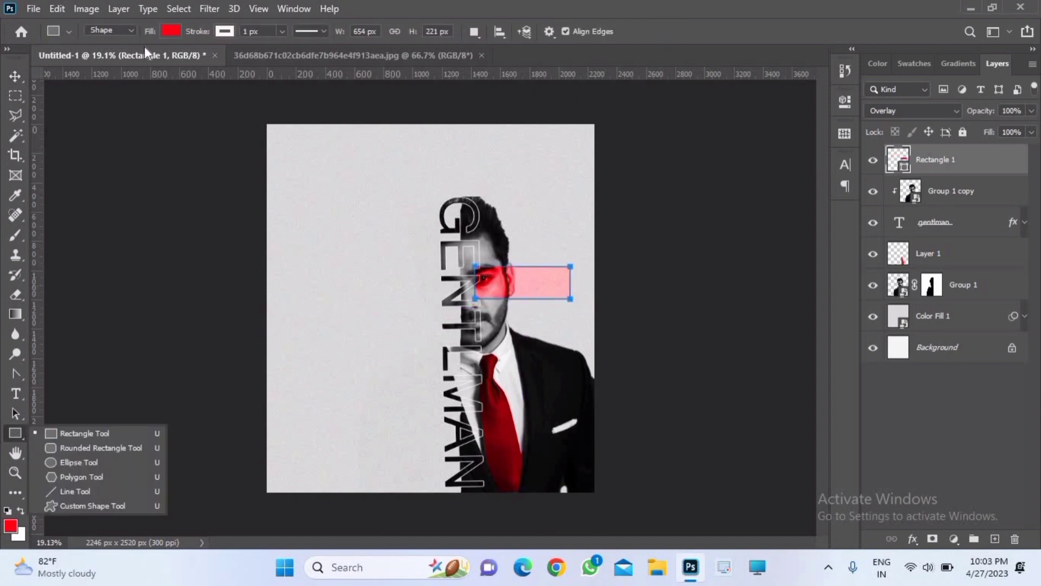
left_click(172, 31)
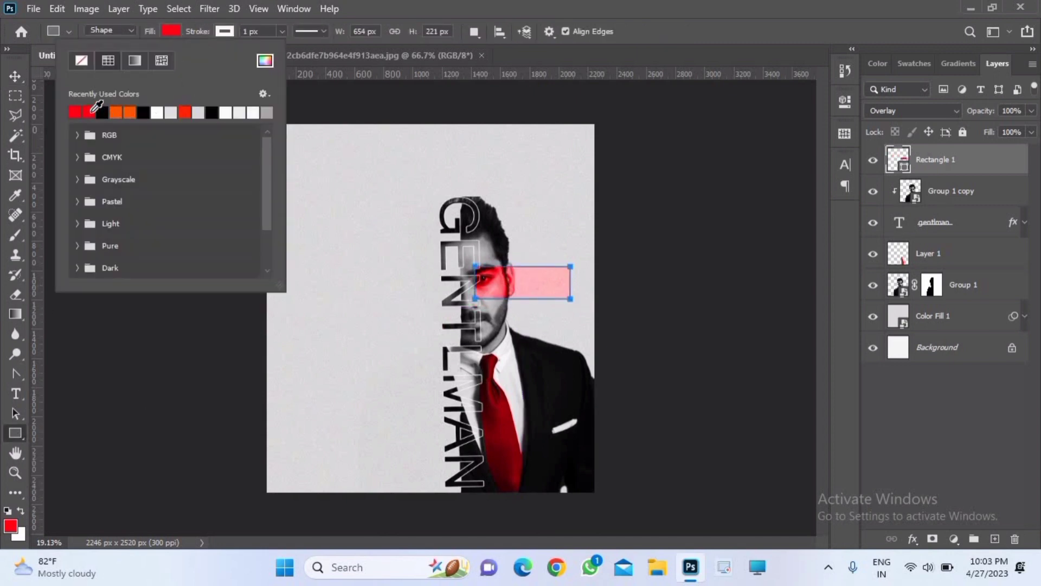
left_click(186, 111)
left_click(265, 60)
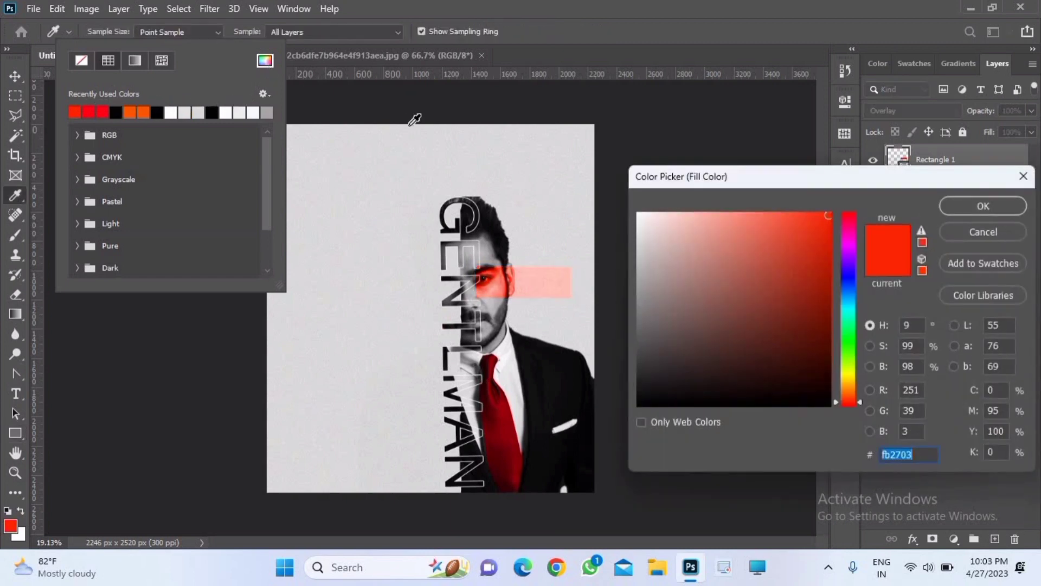
left_click(496, 422)
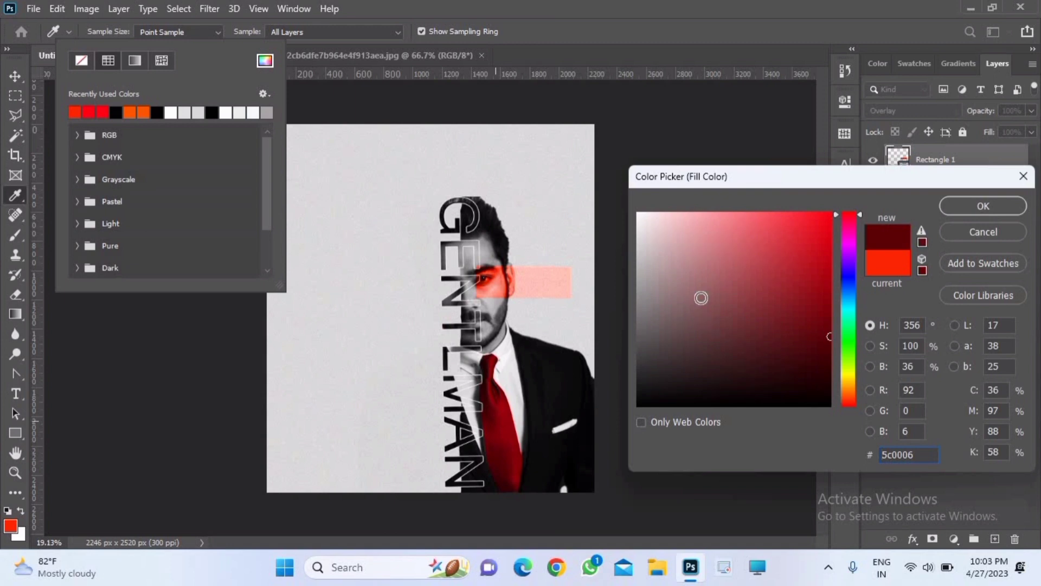
left_click(820, 305)
mouse_move(820, 305)
left_mouse_down()
mouse_move(793, 295)
mouse_move(830, 231)
mouse_move(822, 243)
left_mouse_up()
left_click(982, 206)
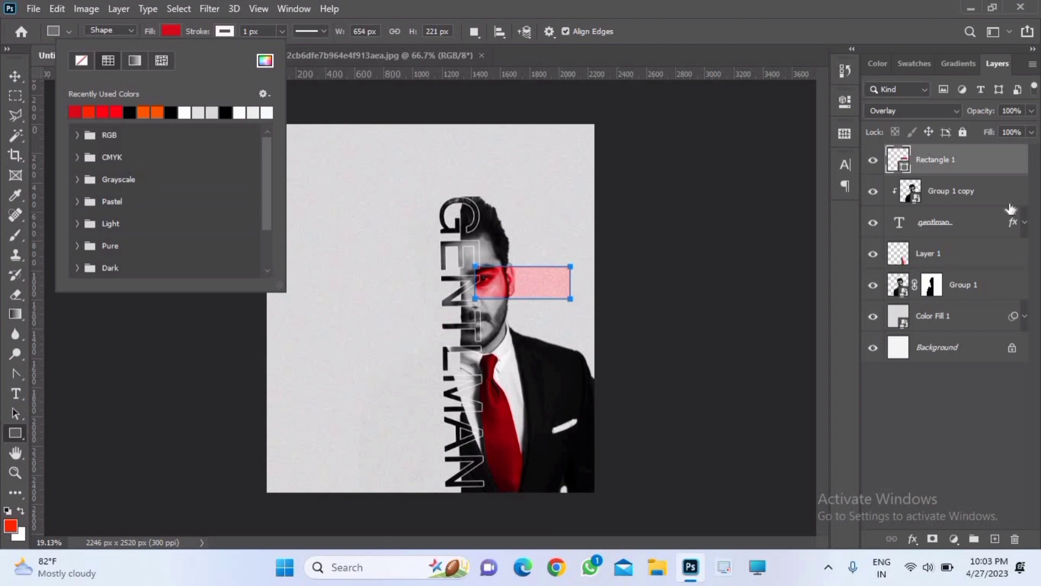
Set the eye rectangle's blend mode to Multiply.
left_click(961, 110)
left_click(957, 111)
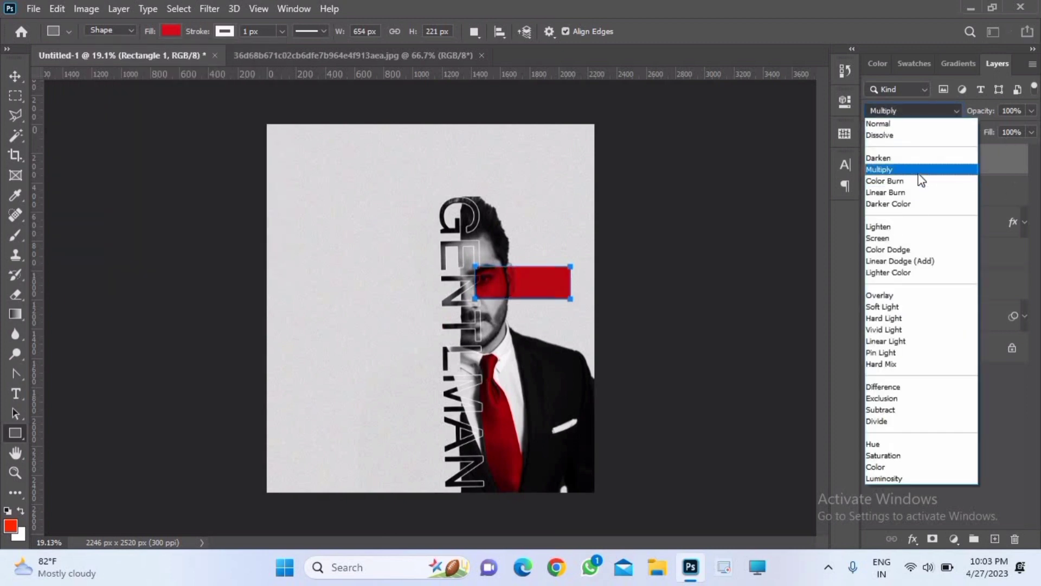
left_click(919, 173)
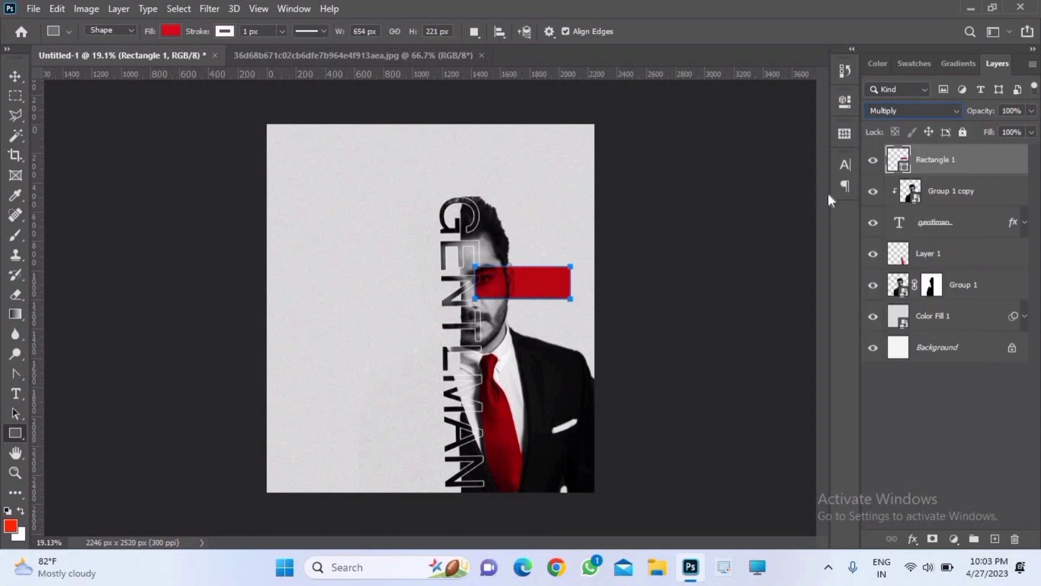
Scale the eye rectangle down to about 442 × 149 px and position it over the eye, beneath the gentlman text layer.
left_click(15, 76)
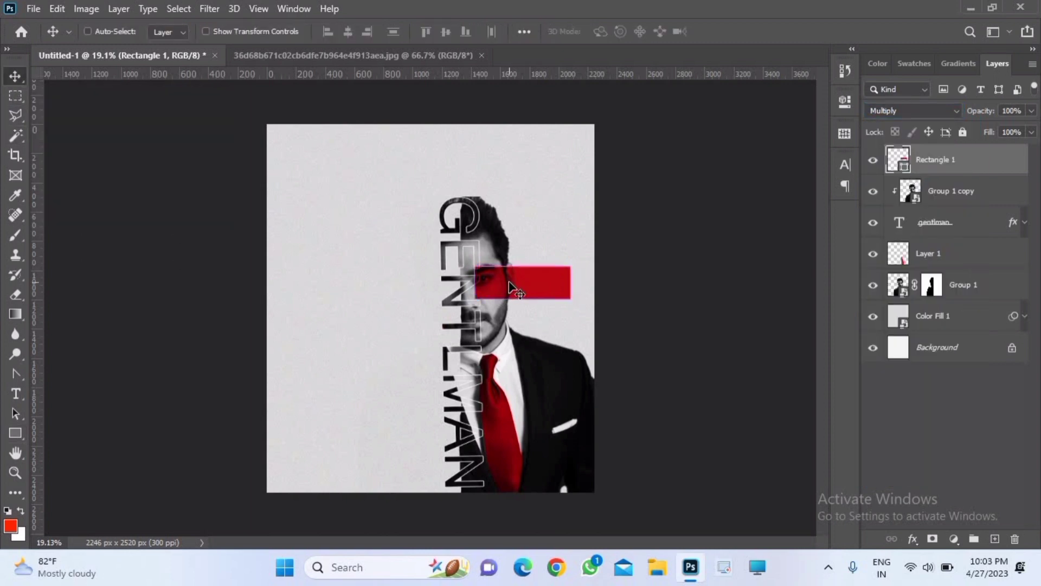
key("ctrl+t")
left_click_drag(563, 299, 539, 284)
left_click(754, 32)
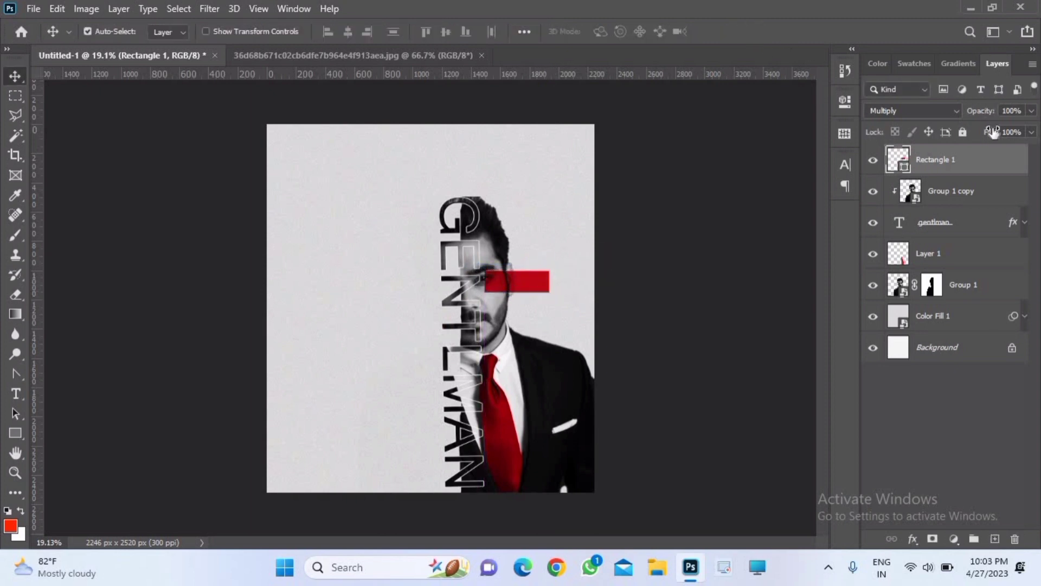
left_click_drag(984, 162, 979, 252)
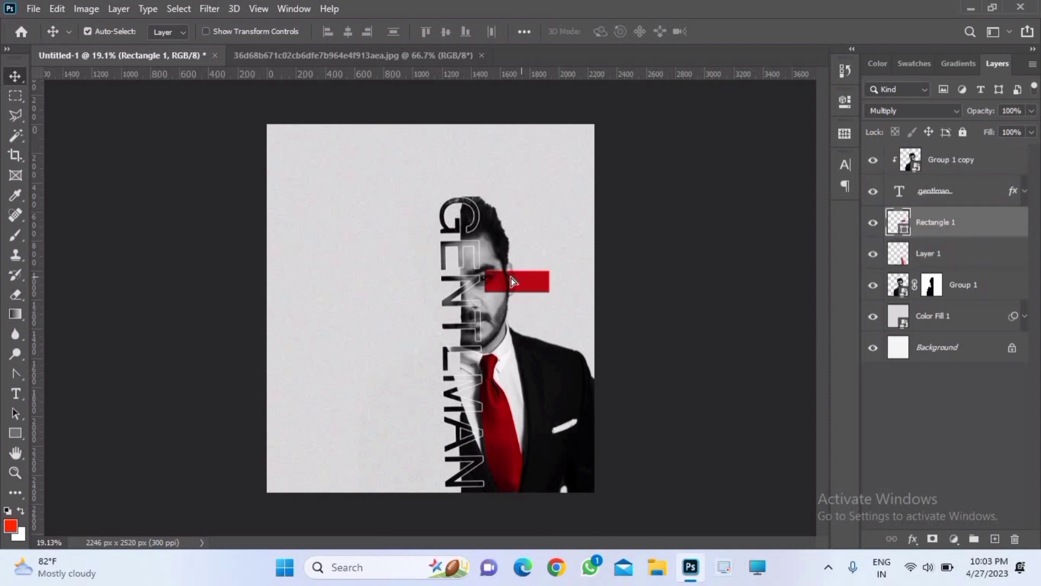
left_click_drag(521, 283, 506, 278)
Draw a thin vertical red bar about 27 × 956 px beside the head and set its blend mode to Multiply.
left_click(20, 399)
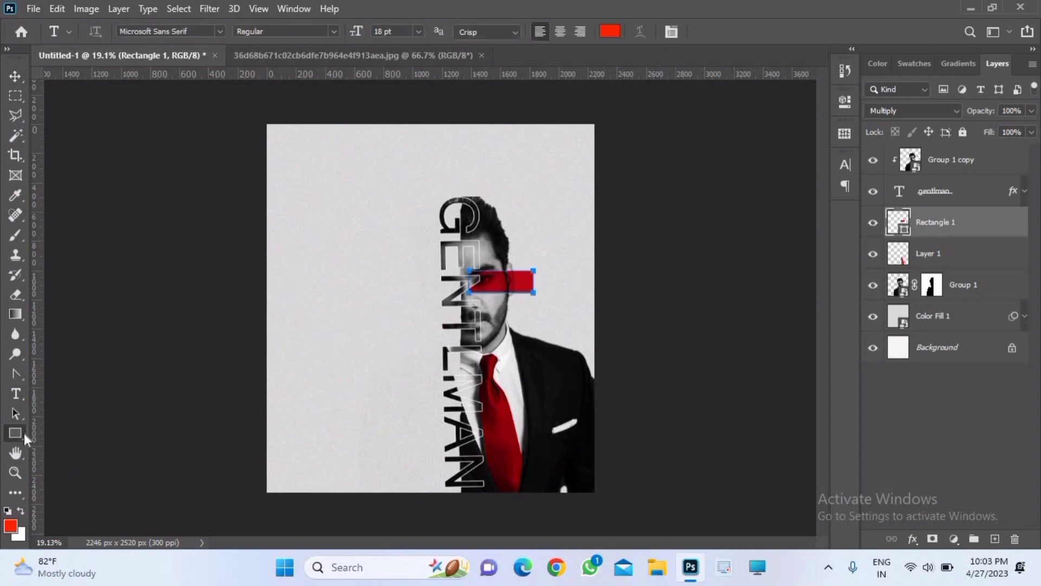
left_click(23, 433)
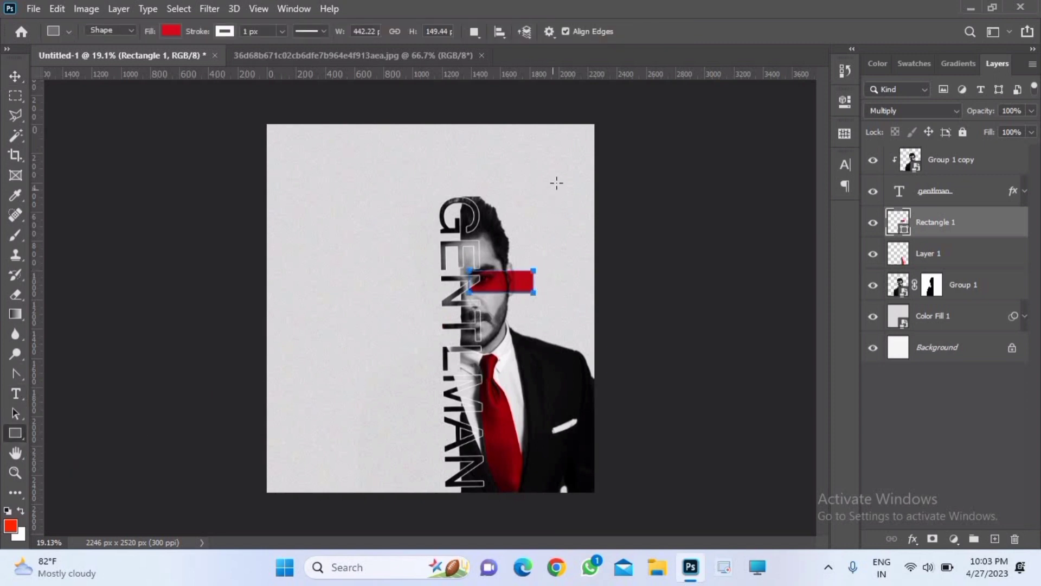
left_click_drag(557, 172, 561, 313)
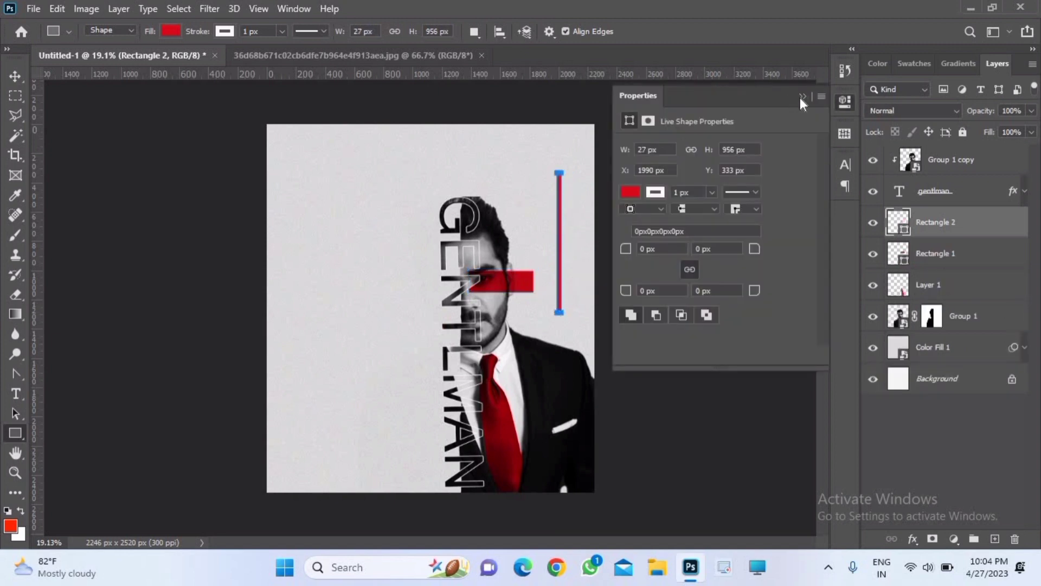
left_click(802, 97)
left_click(912, 110)
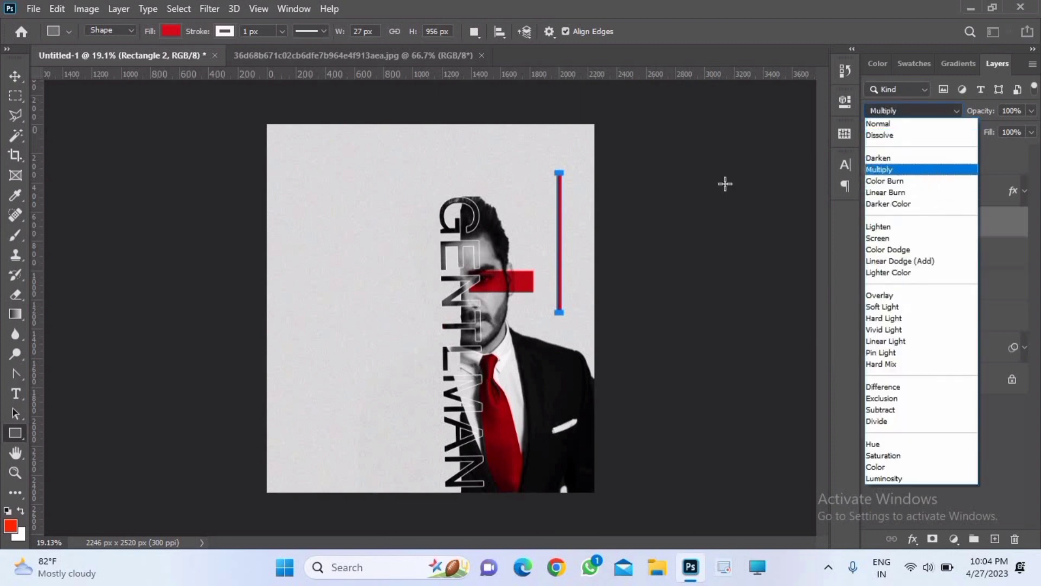
key("Return")
Duplicate the vertical red bar so one stands in the poster's empty upper-left area and the other beside the head.
left_click(23, 79)
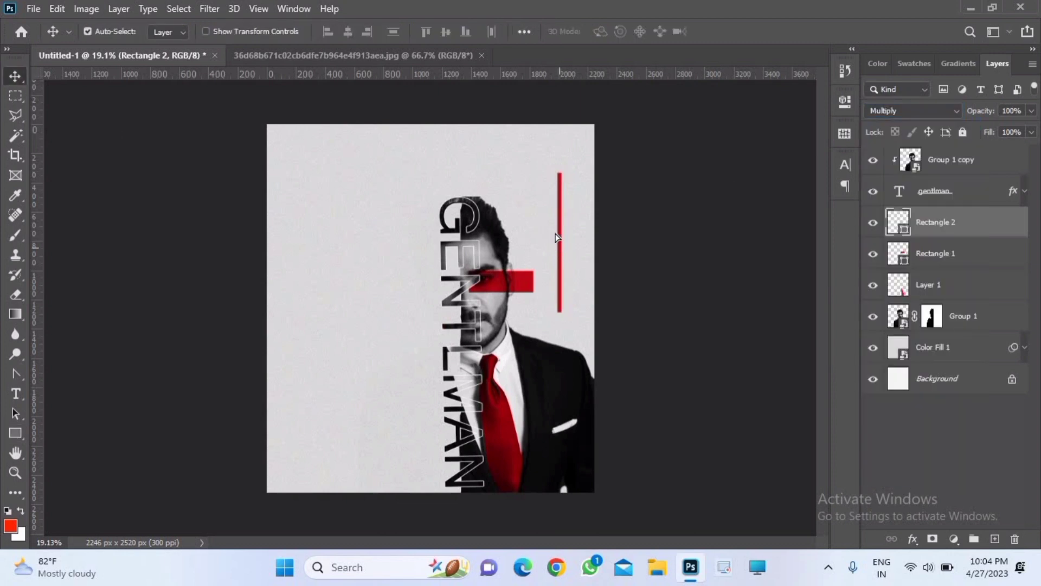
left_click_drag(555, 237, 331, 233)
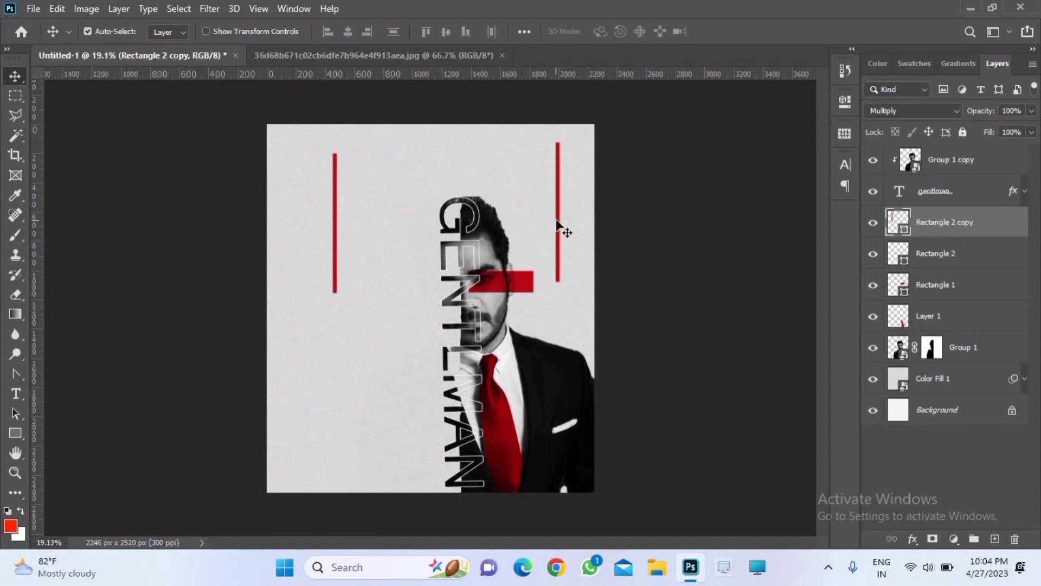
Draw a horizontal red bar about 283 × 27 px in Multiply mode and place it between the eye rectangle and the nearby vertical bar.
left_click(24, 435)
left_click_drag(328, 389, 369, 393)
left_click(806, 97)
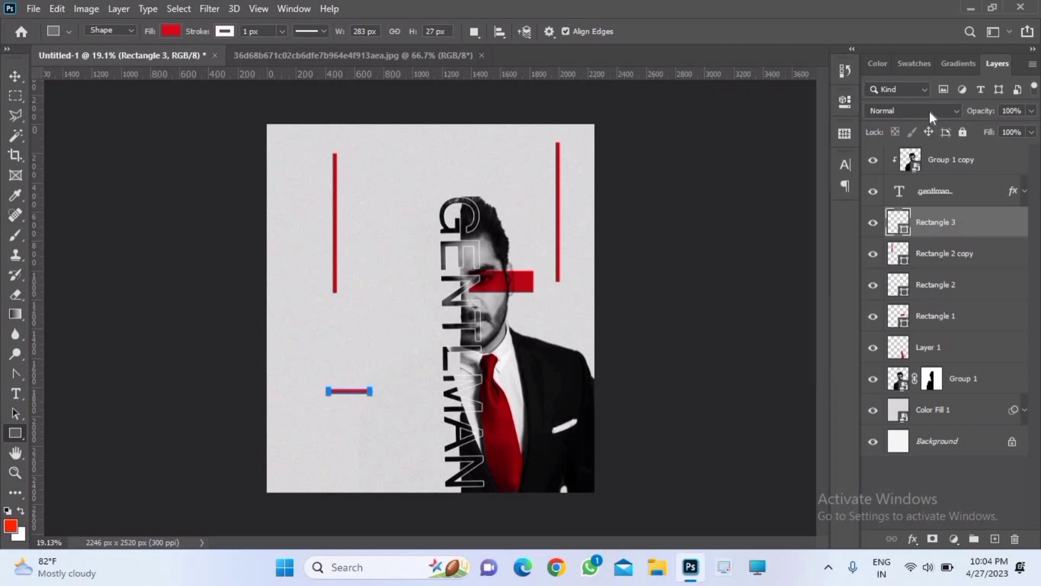
left_click(929, 111)
left_click(917, 169)
left_click(15, 76)
left_click_drag(356, 391, 575, 271)
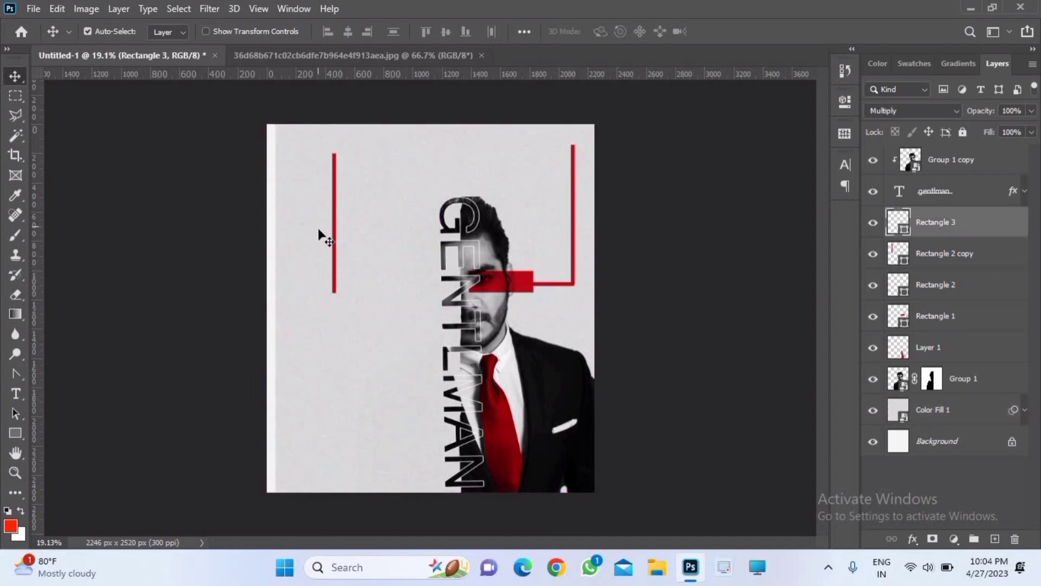
left_click_drag(383, 260, 374, 261)
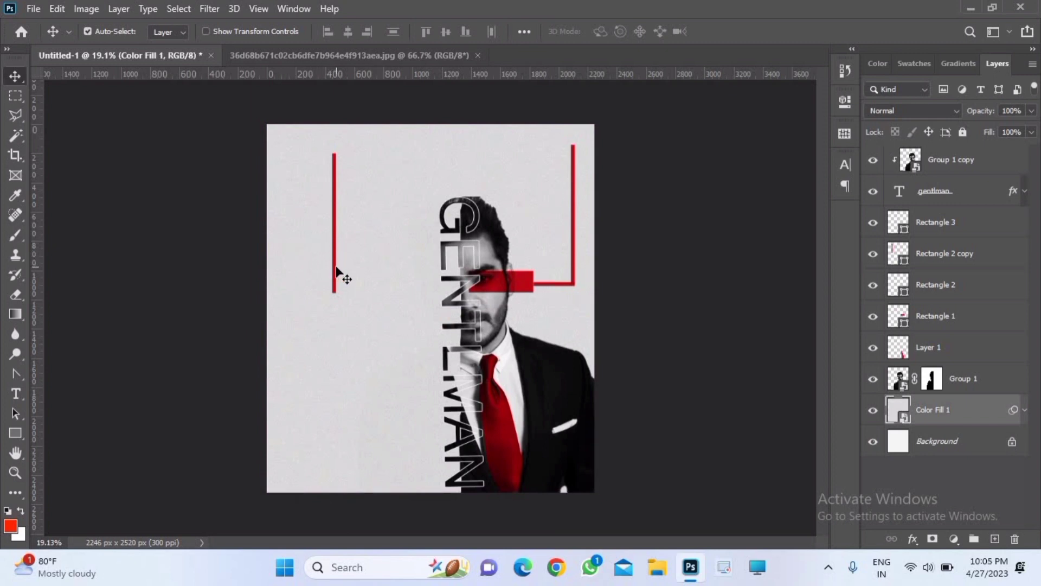
key("ctrl+t")
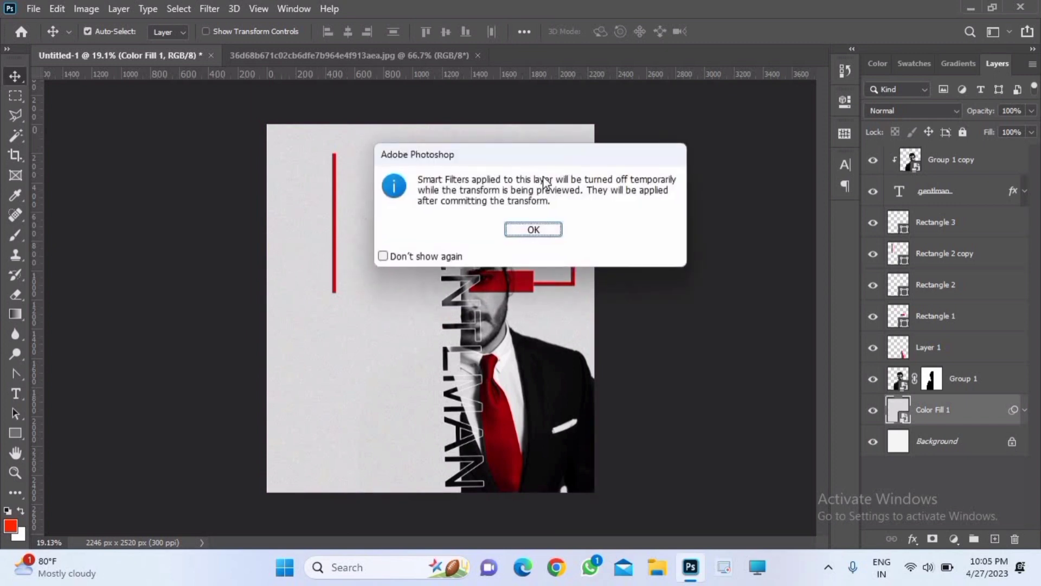
left_click(531, 295)
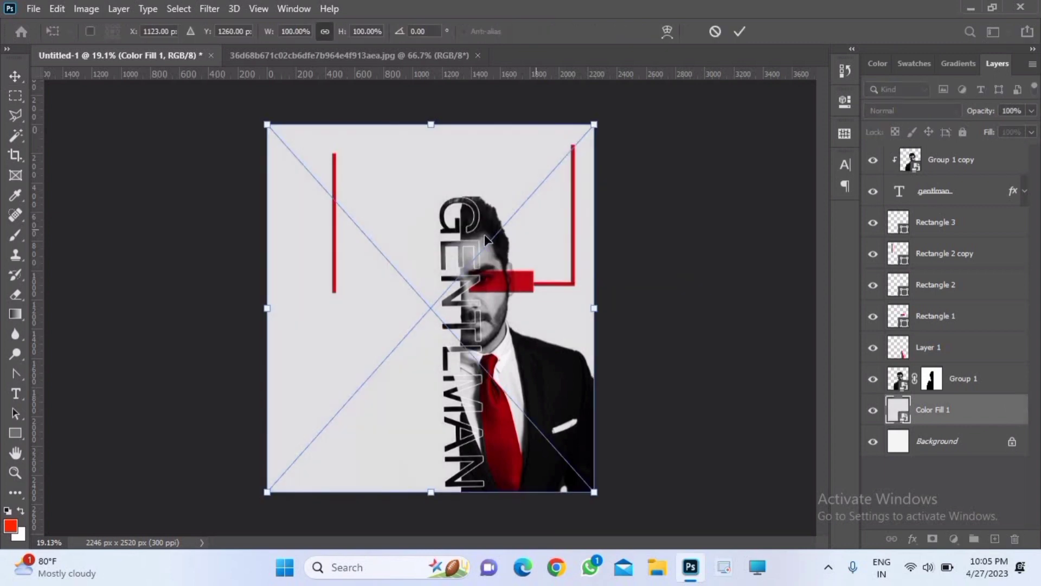
left_click(742, 32)
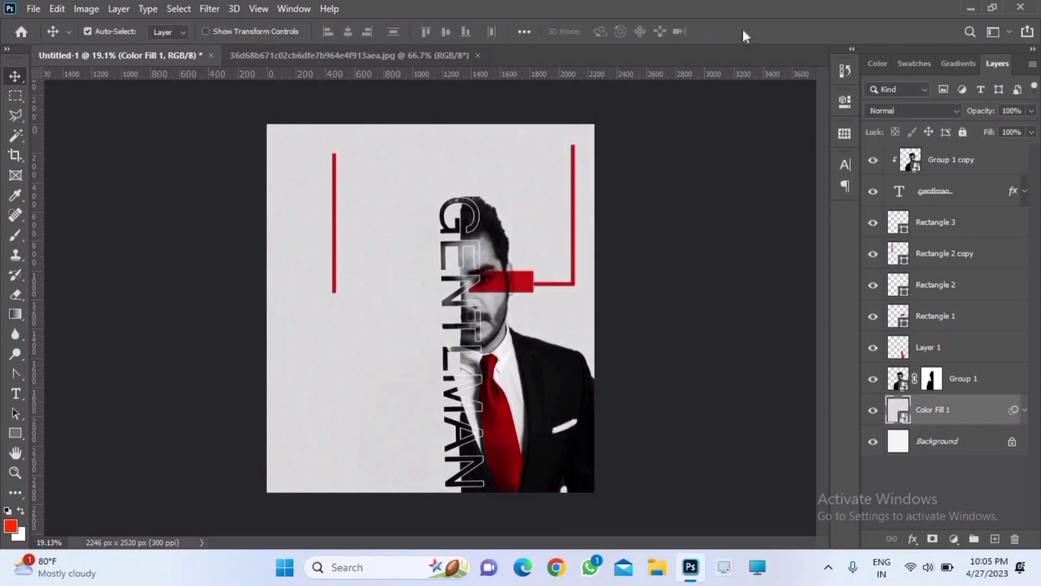
Rotate the duplicated vertical bar in the poster's empty area to horizontal and move it to meet the upper end of the other vertical bar.
left_click(333, 213)
key("ctrl+t")
left_click_drag(321, 193, 291, 237)
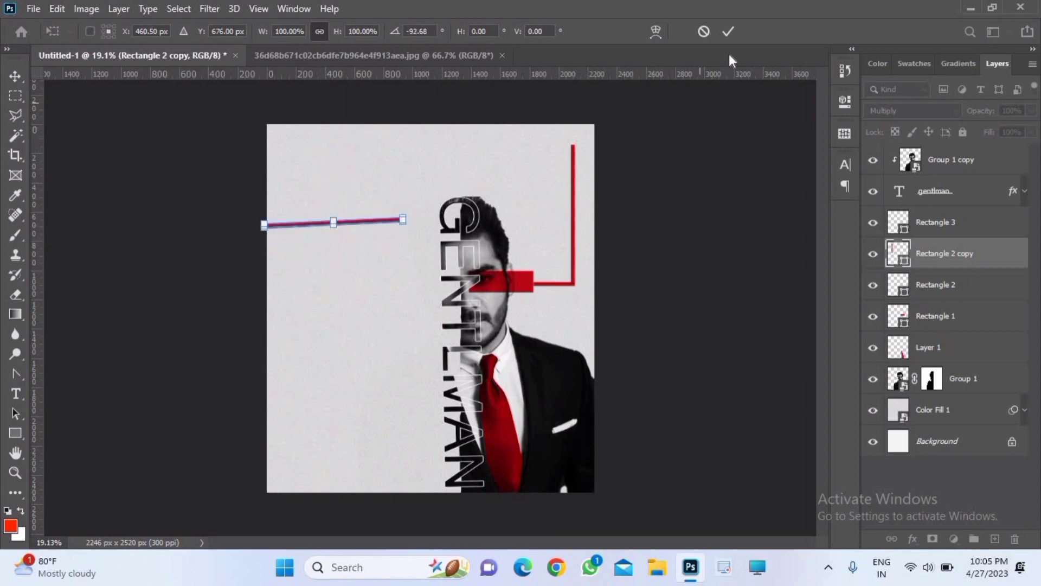
left_click_drag(414, 215, 416, 220)
key("ctrl+z")
left_click(727, 32)
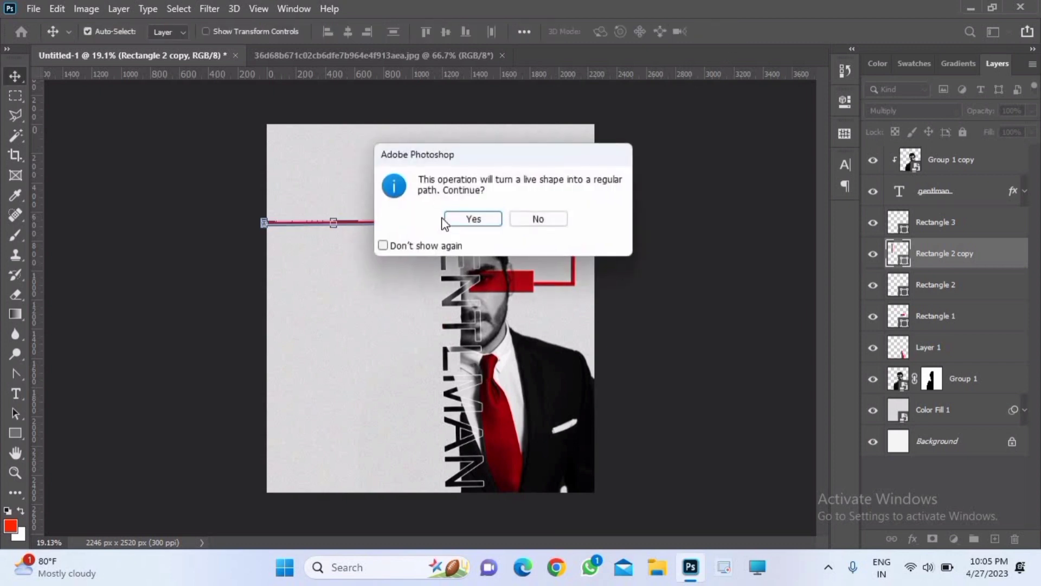
left_click(469, 216)
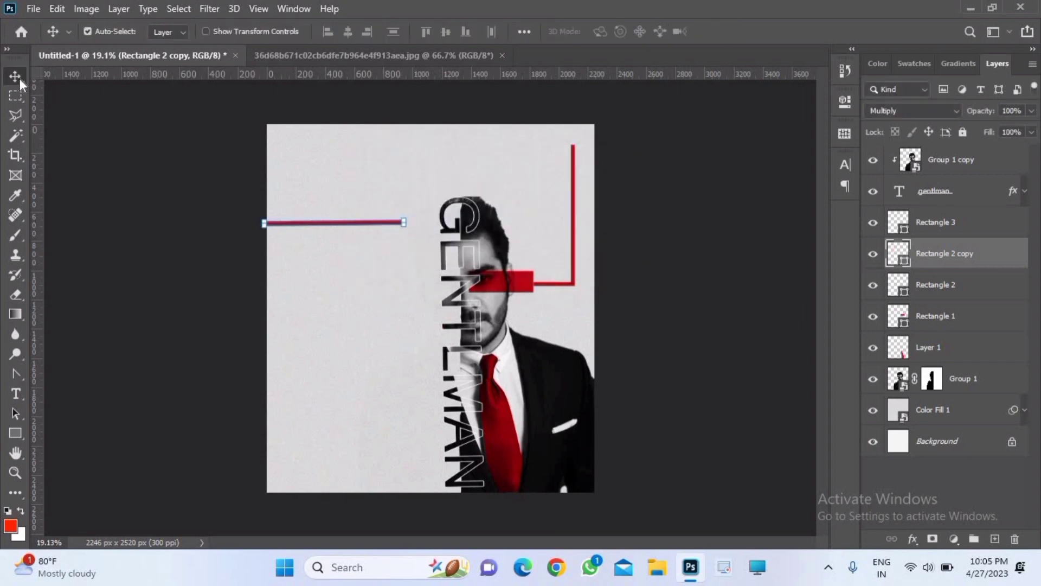
left_click_drag(364, 220, 525, 145)
Scale the upper horizontal bar to about 198% width and 131% height, keeping its end on the vertical bar.
key("ctrl+t")
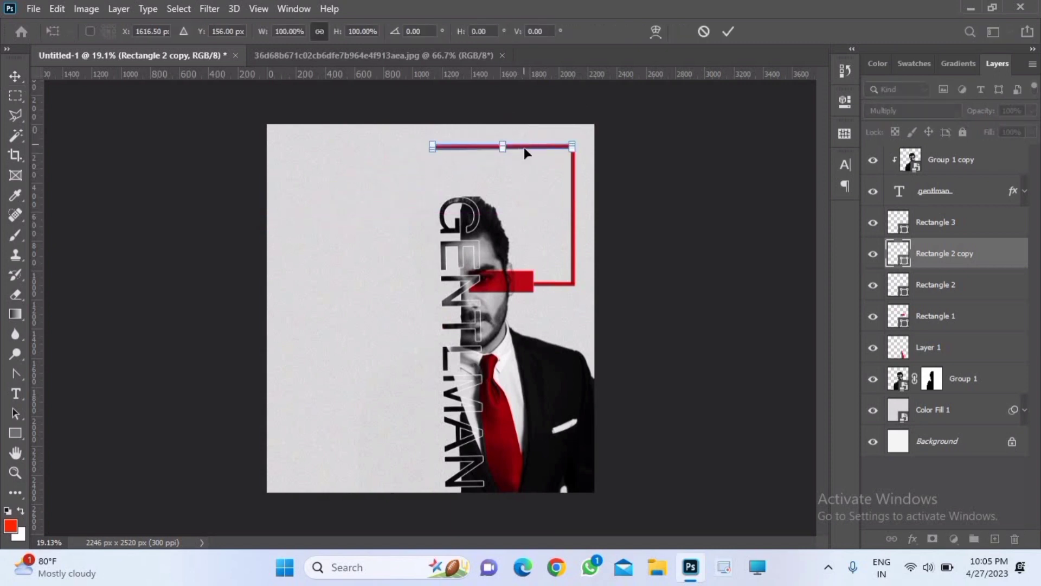
left_click_drag(438, 149, 324, 180)
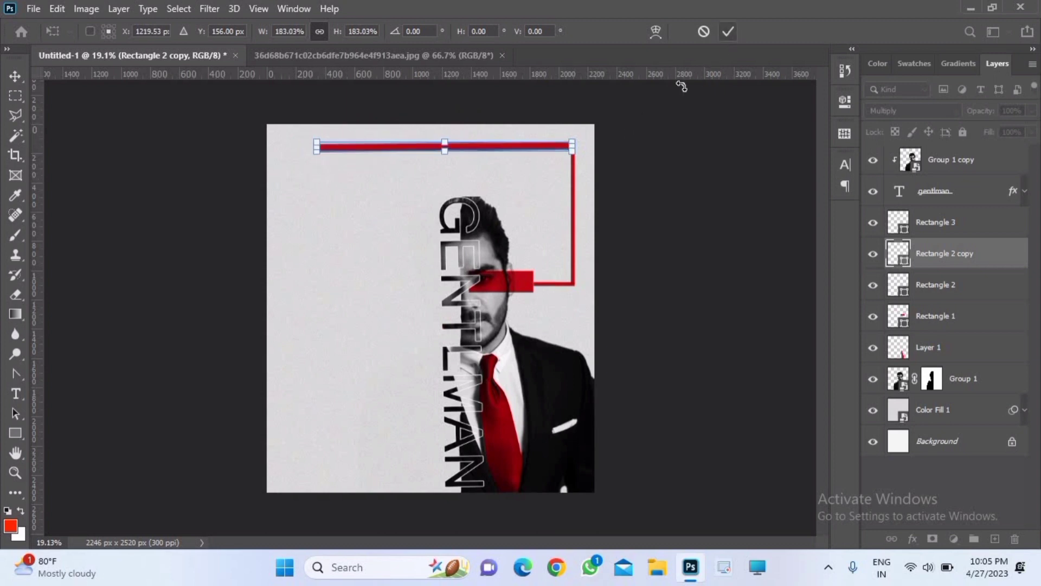
scroll(459, 248, "up", 4)
scroll(434, 227, "up", 5)
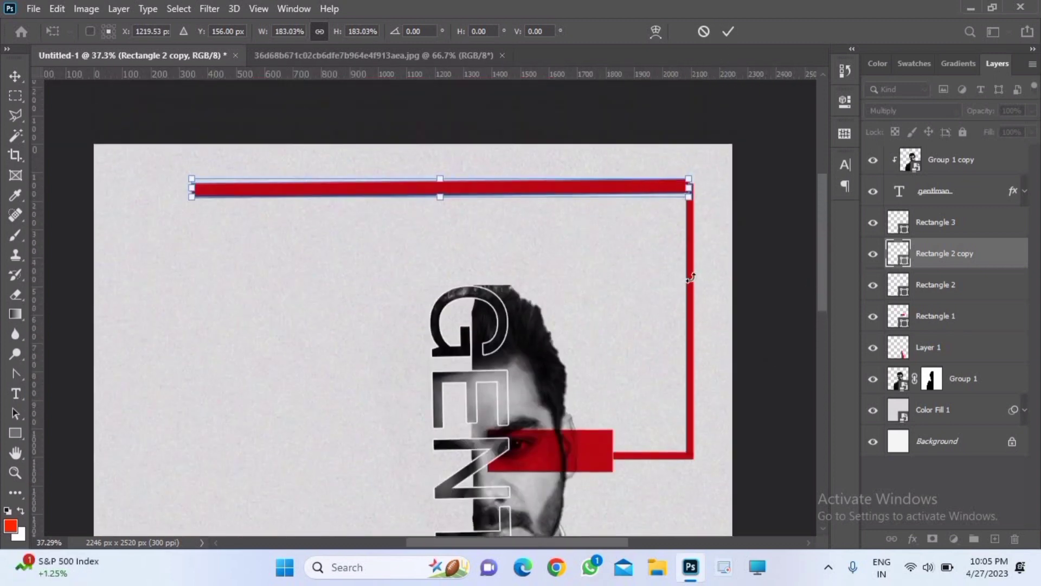
left_click_drag(441, 213, 441, 216)
left_click_drag(544, 208, 524, 212)
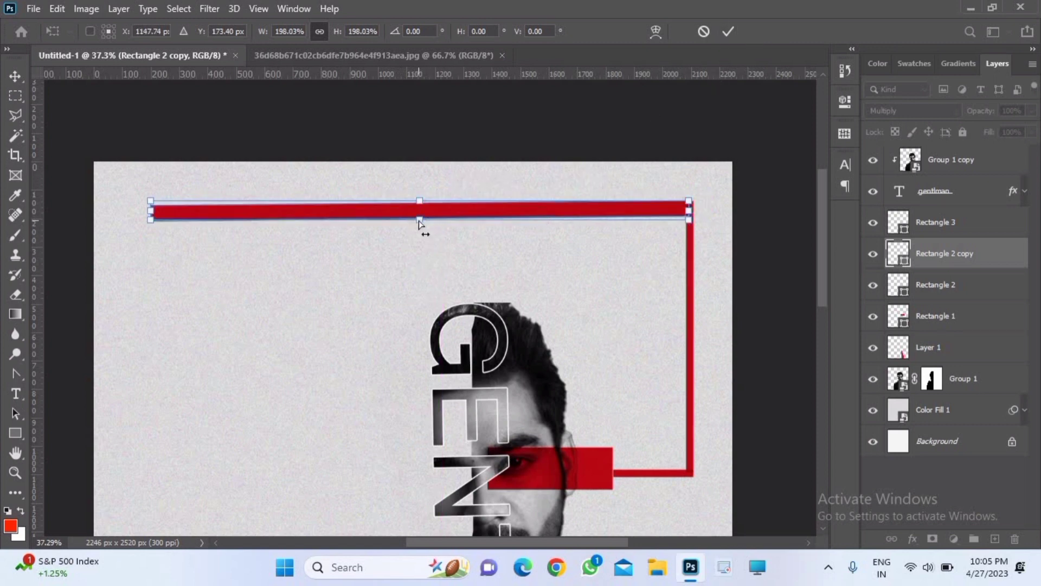
left_click_drag(419, 220, 420, 215)
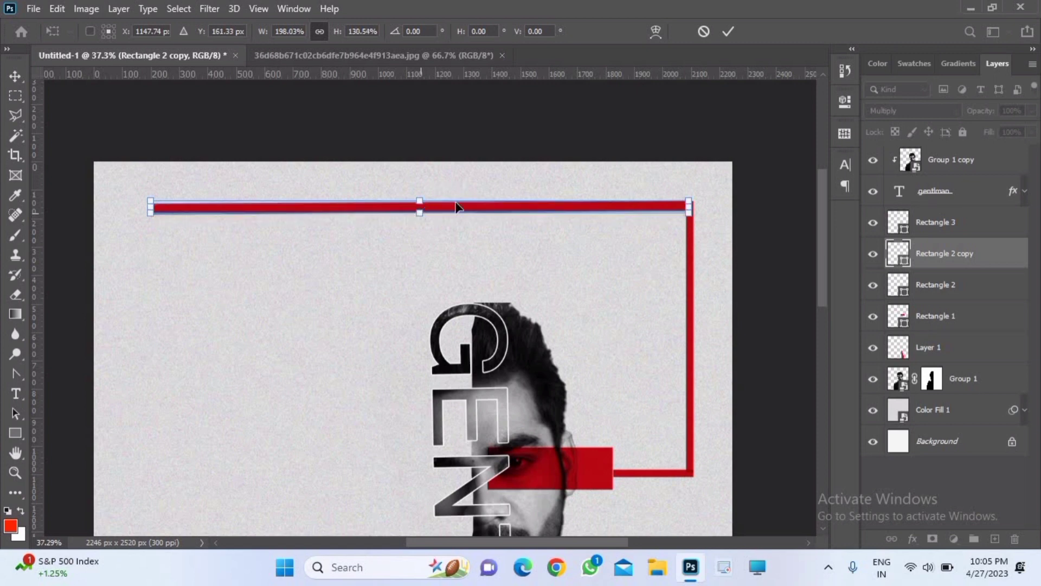
left_click(727, 32)
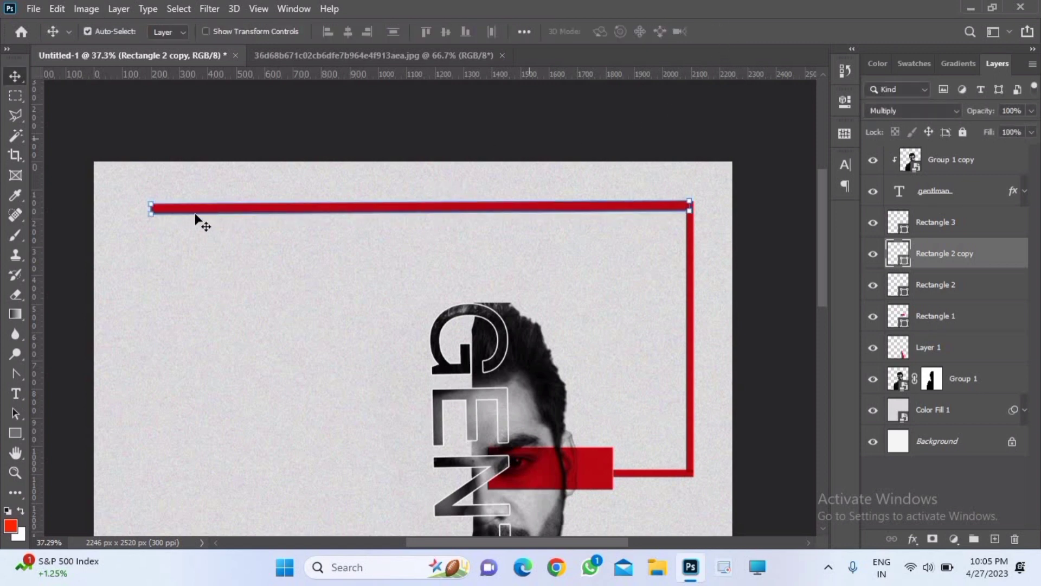
left_click(953, 443)
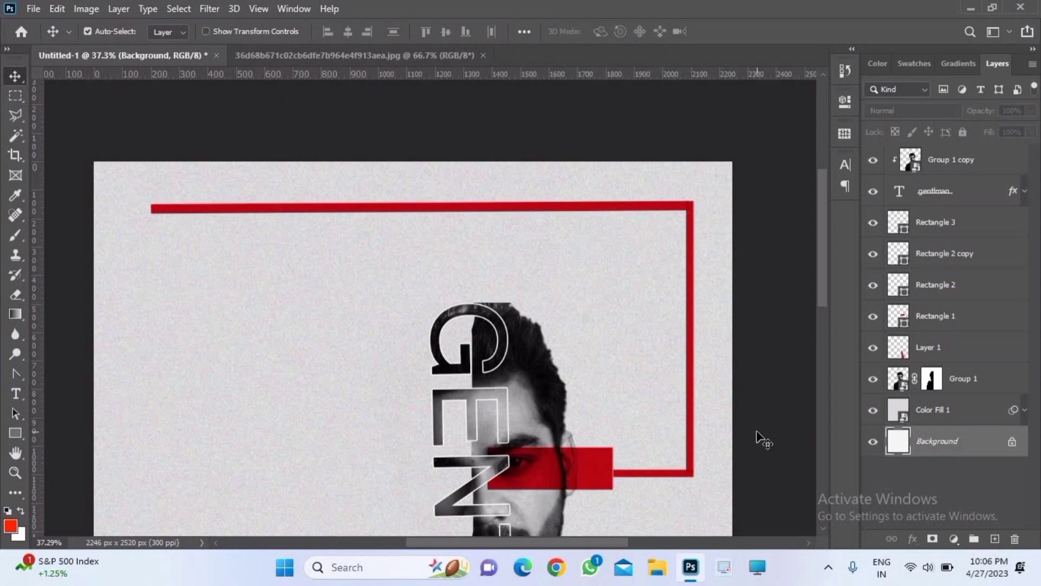
scroll(751, 418, "down", 3)
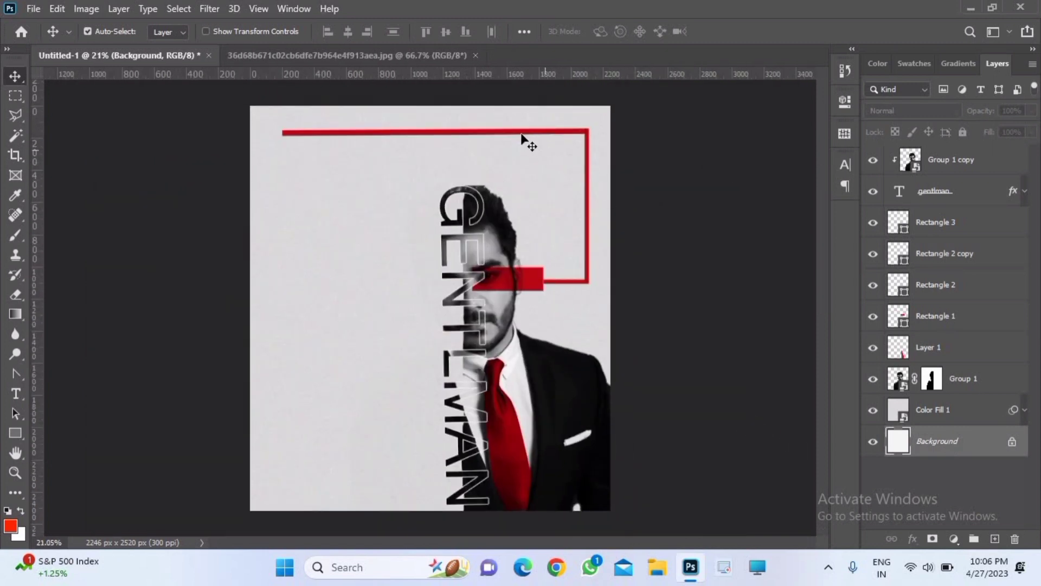
Duplicate the upper horizontal bar, rotate the copy about 89° to vertical, and hang it from the bar's free end.
left_click_drag(512, 135, 473, 236)
key("ctrl+t")
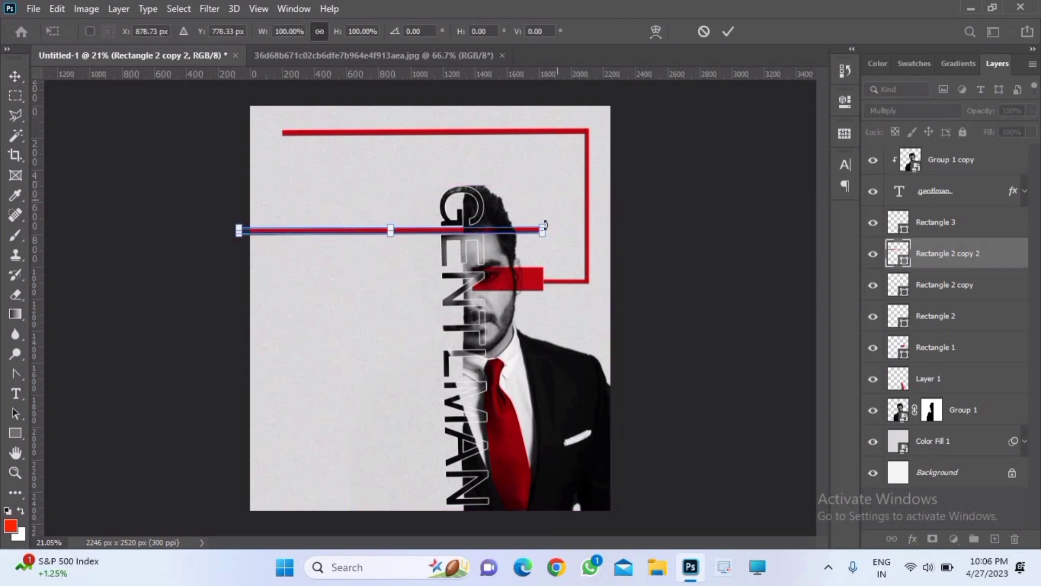
left_click_drag(545, 225, 415, 431)
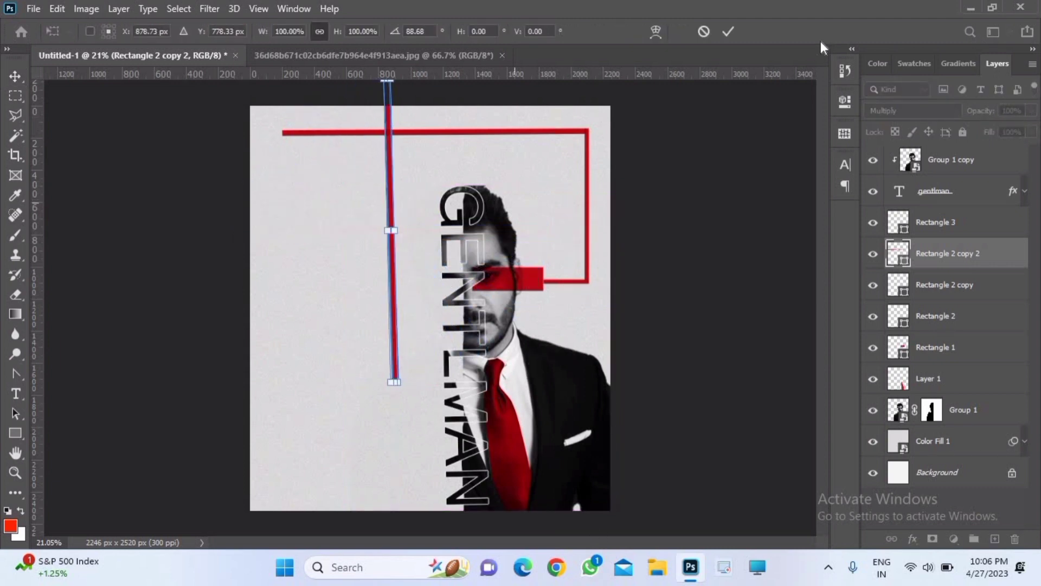
left_click(727, 33)
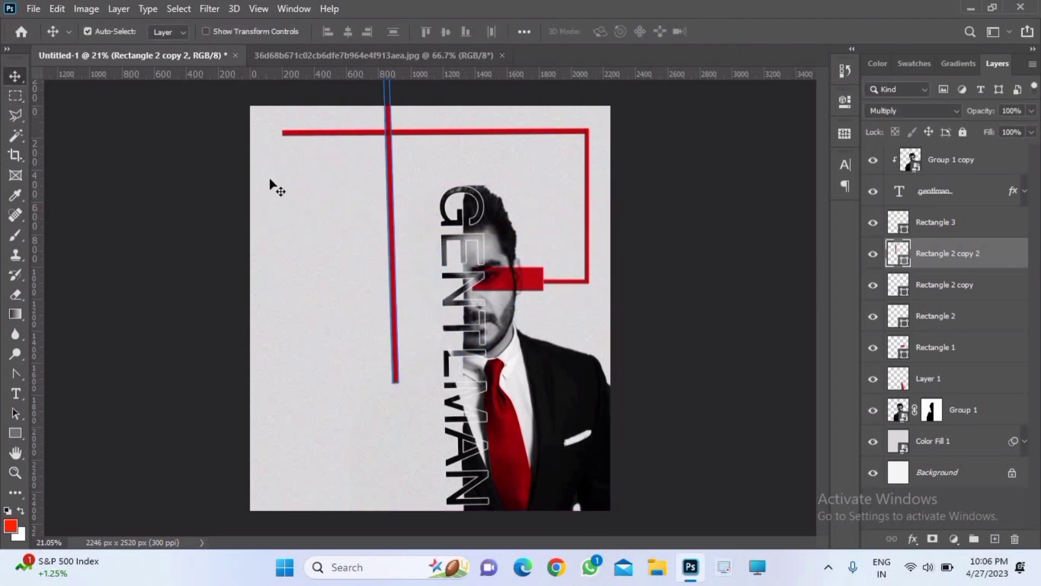
left_click_drag(395, 264, 289, 312)
Shorten the new vertical bar by scaling it to about 74% and again to about 86%, adjusting its tilt.
key("ctrl+t")
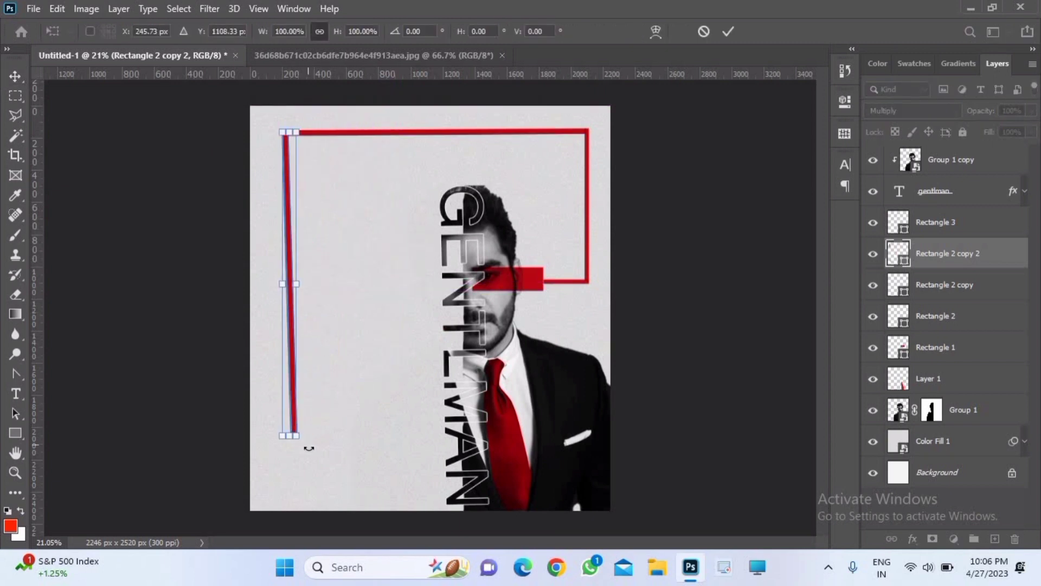
left_click_drag(309, 449, 288, 355)
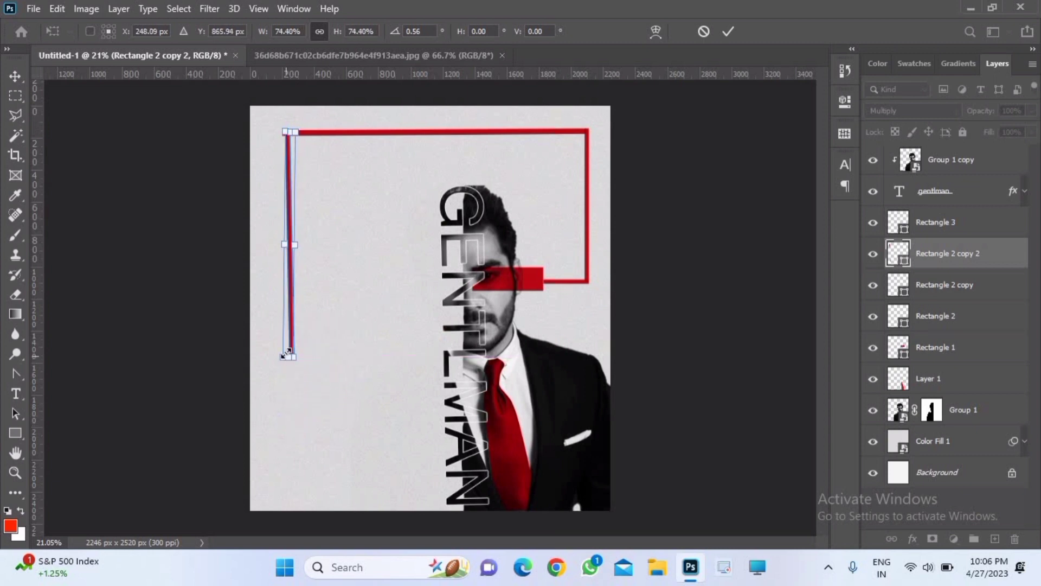
left_click(726, 32)
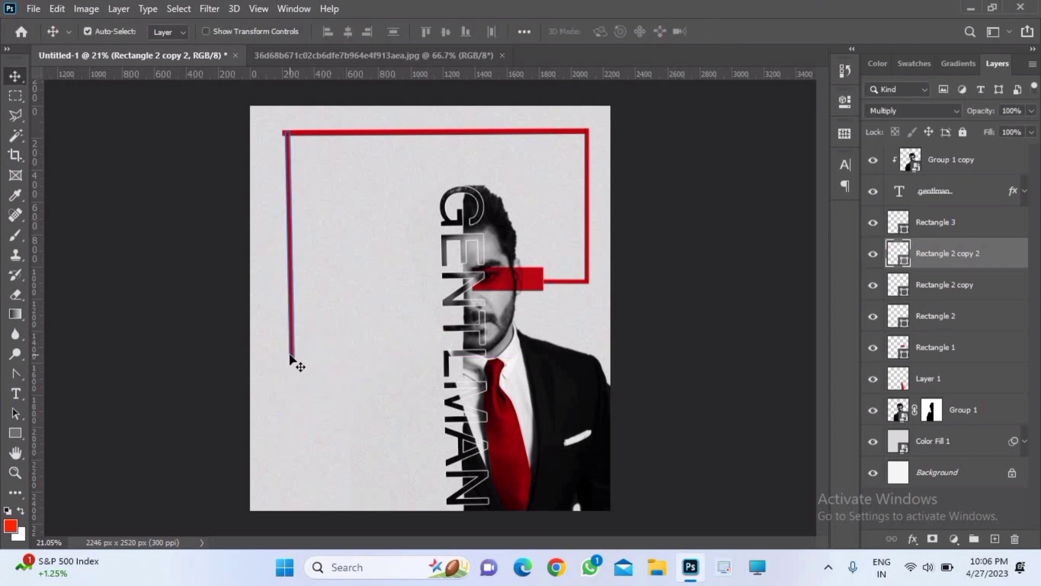
key("ctrl+t")
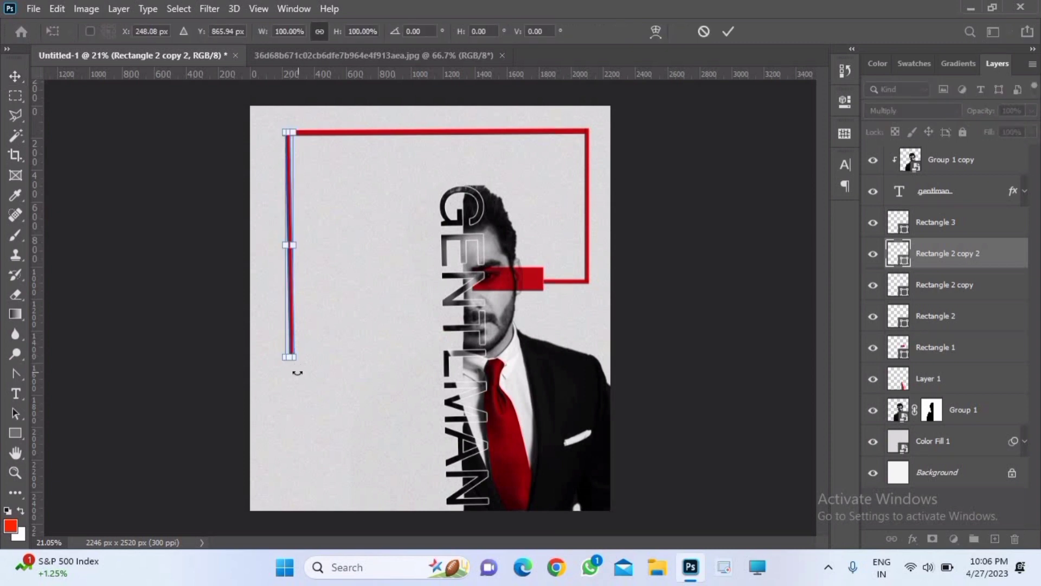
left_click_drag(297, 372, 291, 325)
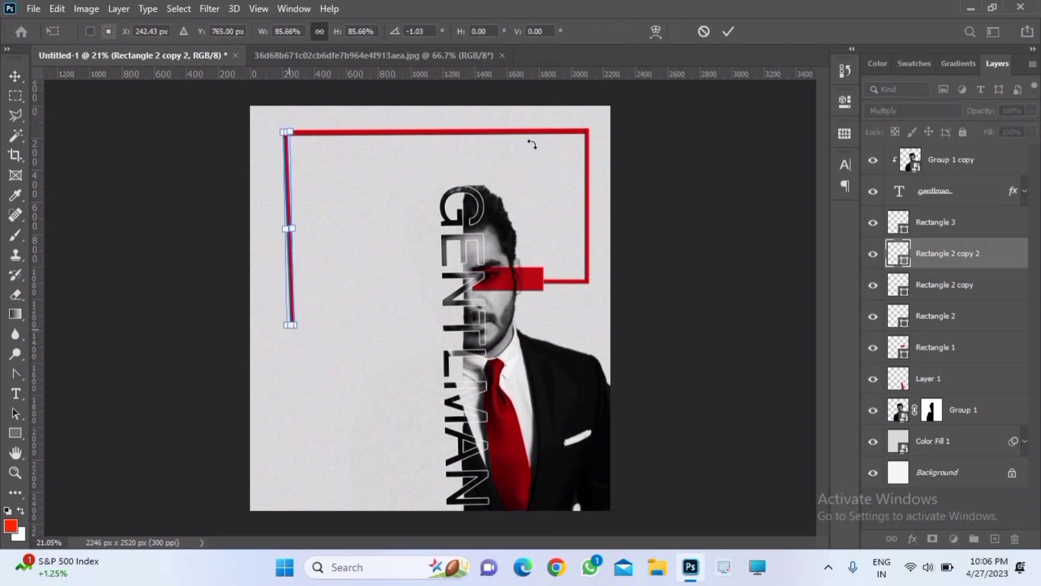
left_click(728, 32)
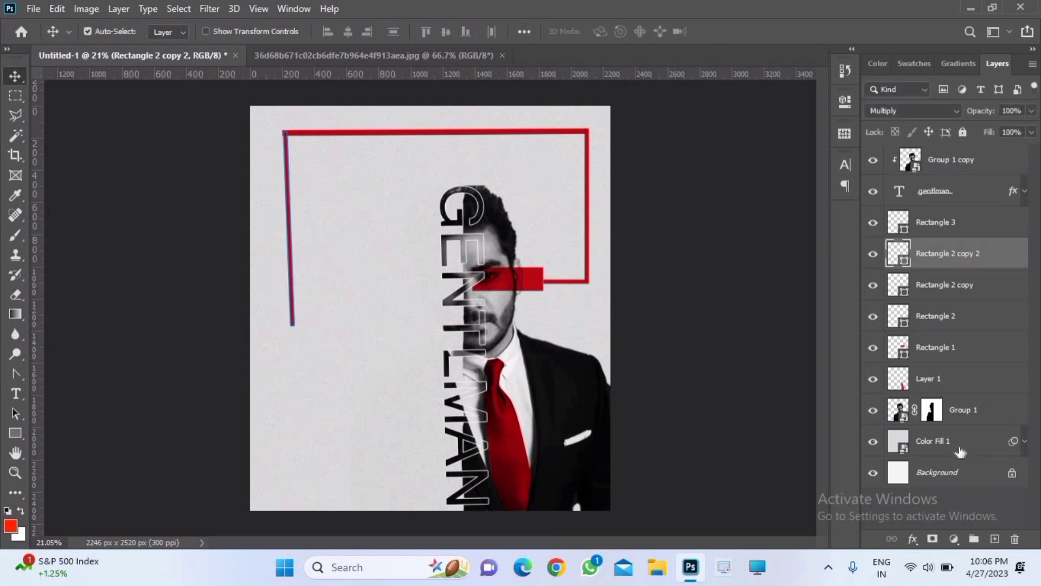
Hide the Rectangle 2 copy 2 layer.
left_click(956, 471)
left_click(293, 322)
left_click(872, 253)
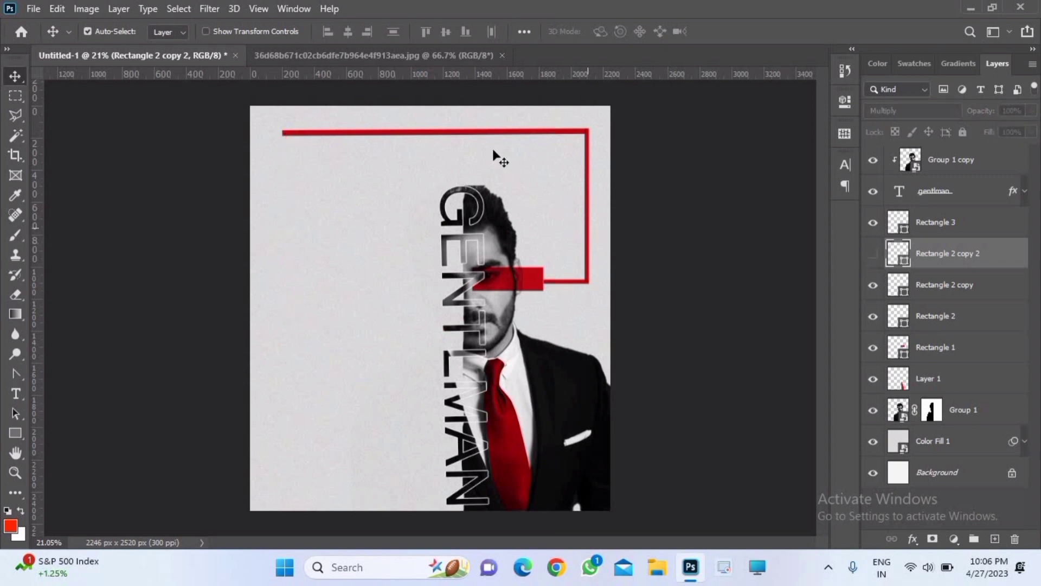
Shift the upper horizontal bar away from the vertical bar to open a gap at the corner, and nudge the vertical bar down.
left_click_drag(478, 133, 457, 133)
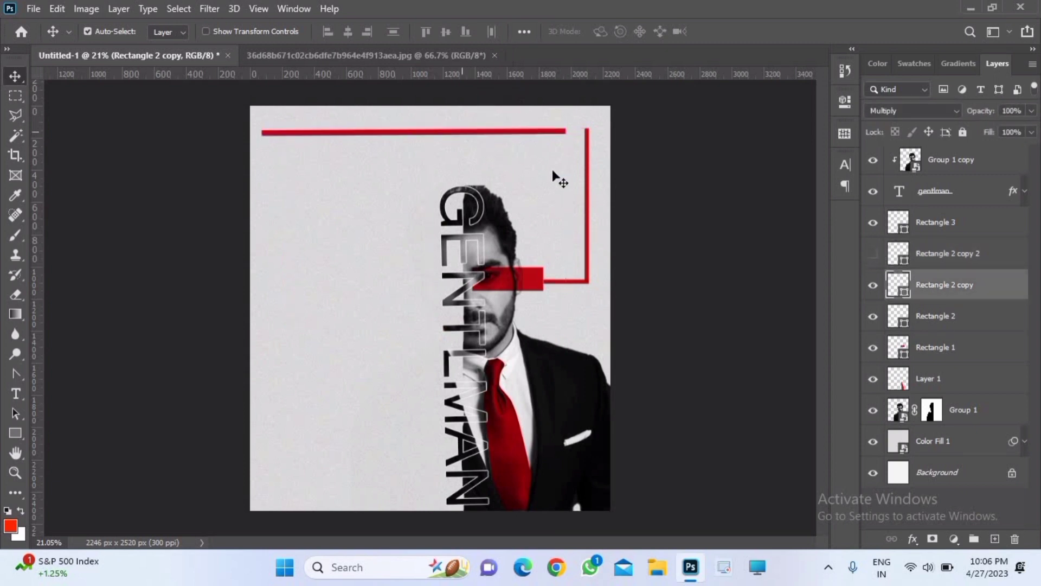
left_click(588, 206)
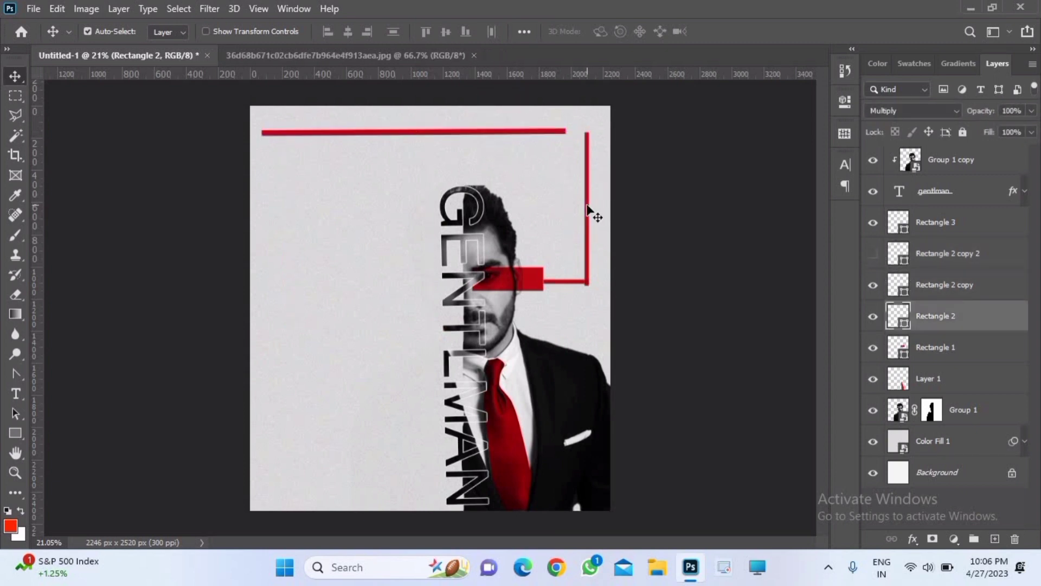
Draw a red square about 196 × 191 px in the poster's empty area and set its blend mode to Multiply.
left_click(15, 434)
mouse_move(296, 295)
left_mouse_down()
mouse_move(342, 350)
mouse_move(336, 325)
left_mouse_up()
left_click_drag(328, 324, 328, 325)
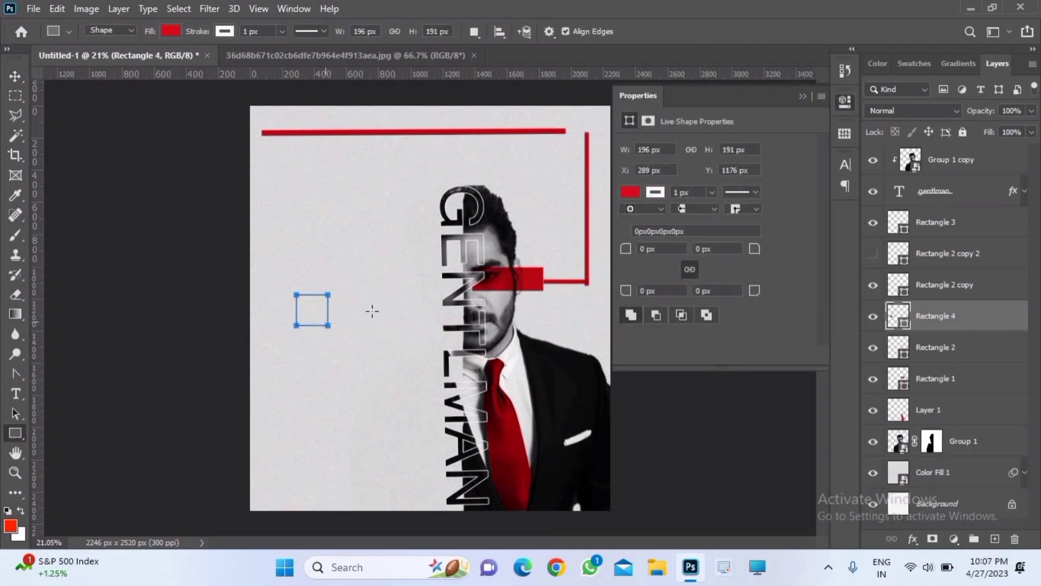
left_click(809, 100)
left_click(940, 114)
left_click(923, 169)
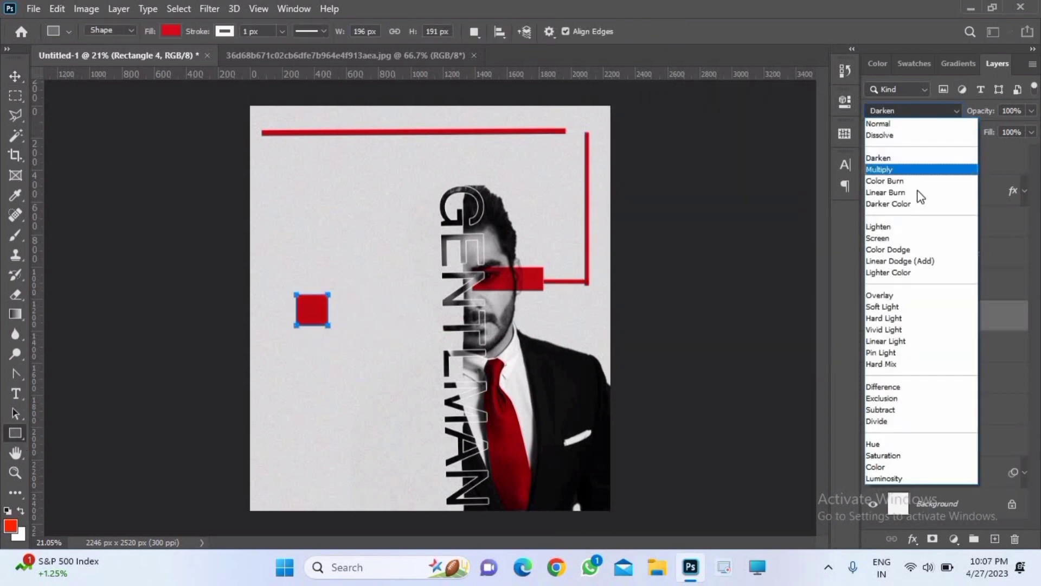
Place the red square at the upper corner and move the vertical and horizontal bars so they meet its edges.
left_click(16, 78)
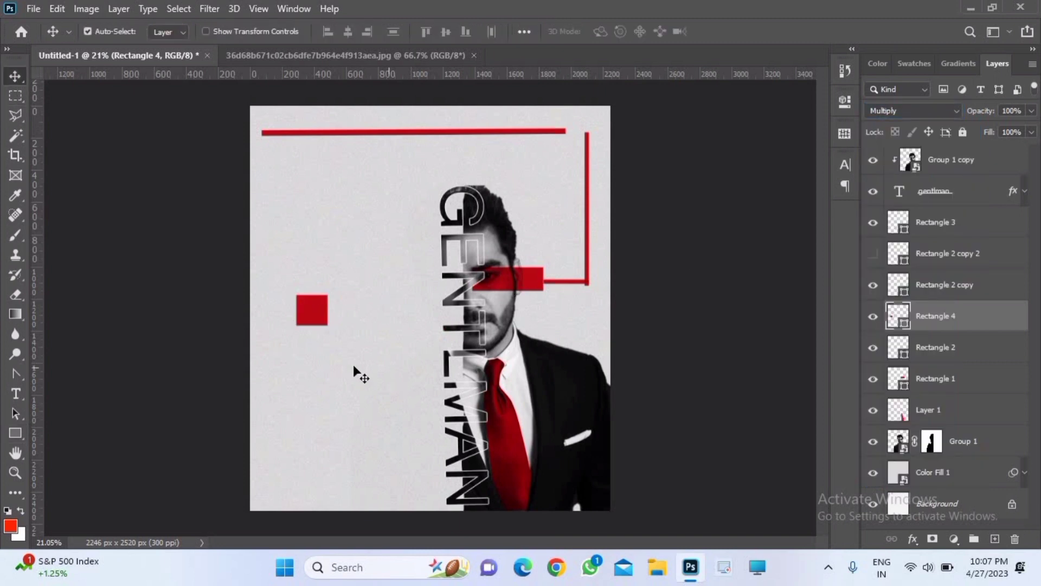
left_click_drag(315, 314, 576, 140)
left_click_drag(589, 204, 578, 213)
left_click_drag(518, 135, 511, 133)
Shorten the small horizontal connector so it spans only from the eye rectangle to the vertical bar.
scroll(571, 278, "up", 1)
scroll(571, 278, "up", 3)
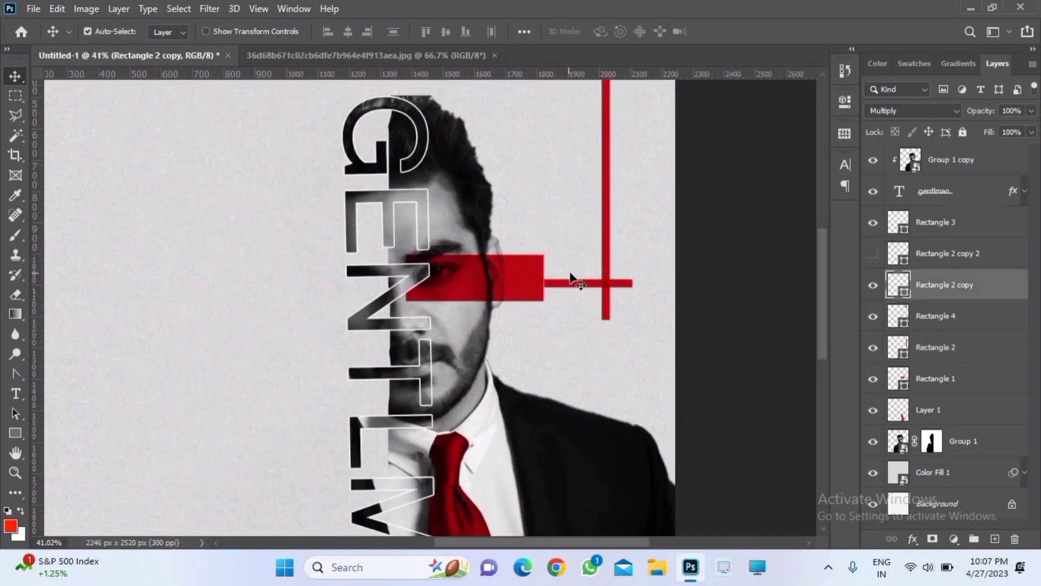
left_click(573, 285)
key("ctrl+t")
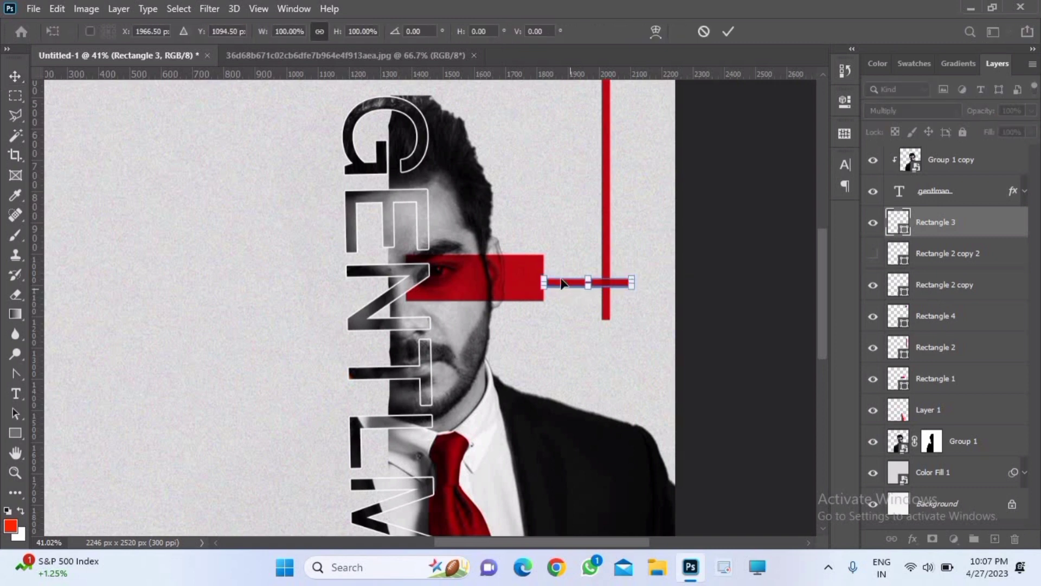
left_click_drag(632, 286, 600, 285)
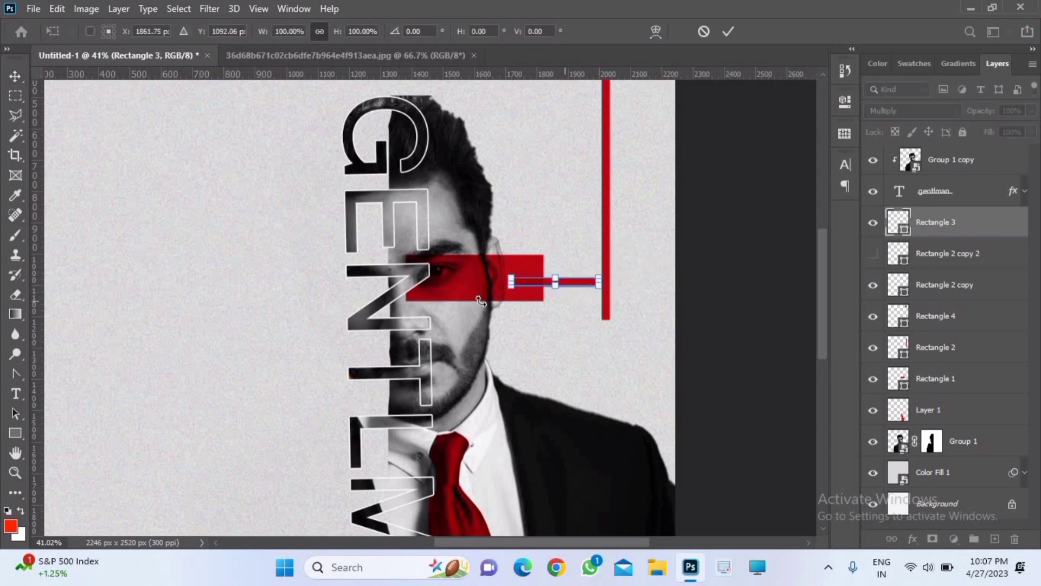
left_click_drag(512, 285, 601, 279)
left_click(728, 31)
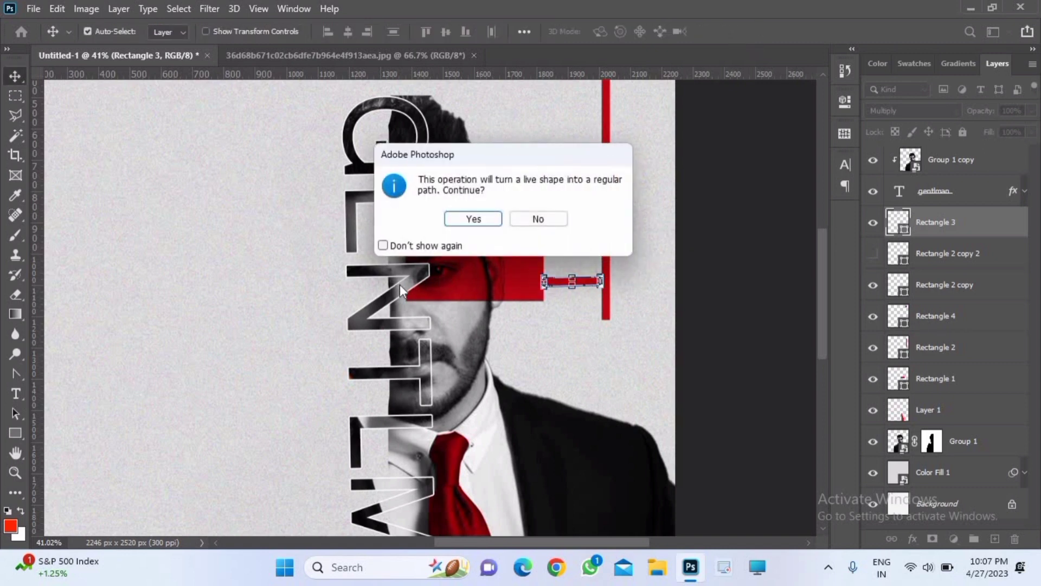
left_click(473, 219)
scroll(569, 244, "down", 1)
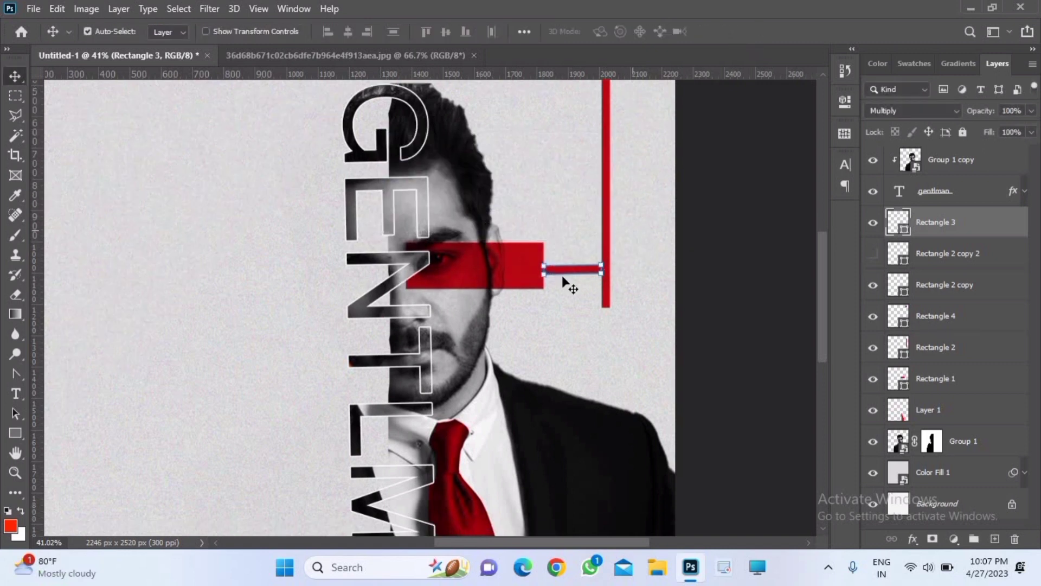
Move the vertical bar up so its lower end lines up with the small connector.
left_click(609, 247)
key("ctrl+t")
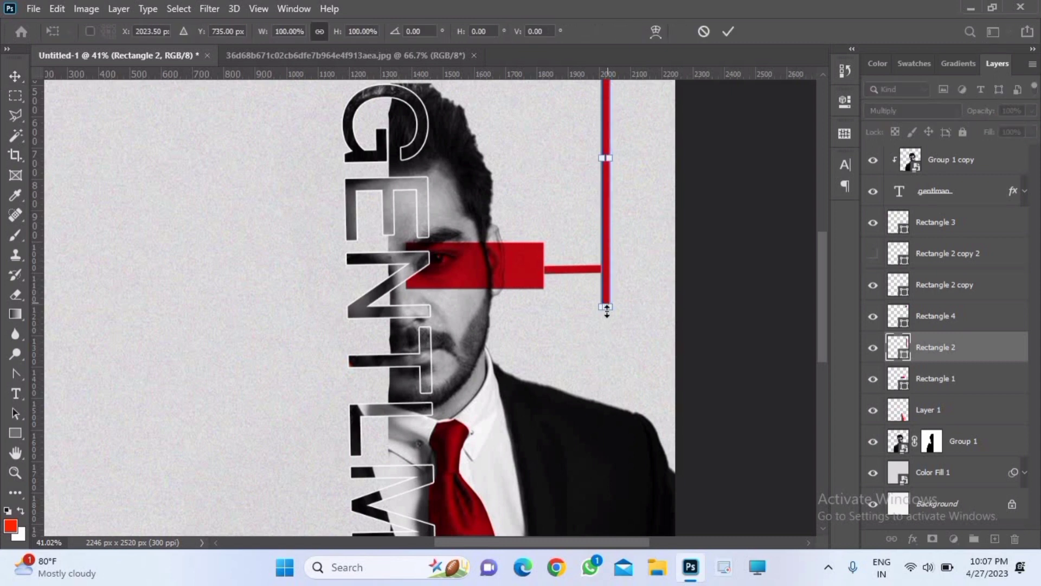
left_click_drag(603, 305, 603, 268)
left_click(728, 31)
scroll(635, 135, "down", 3)
scroll(586, 157, "up", 1)
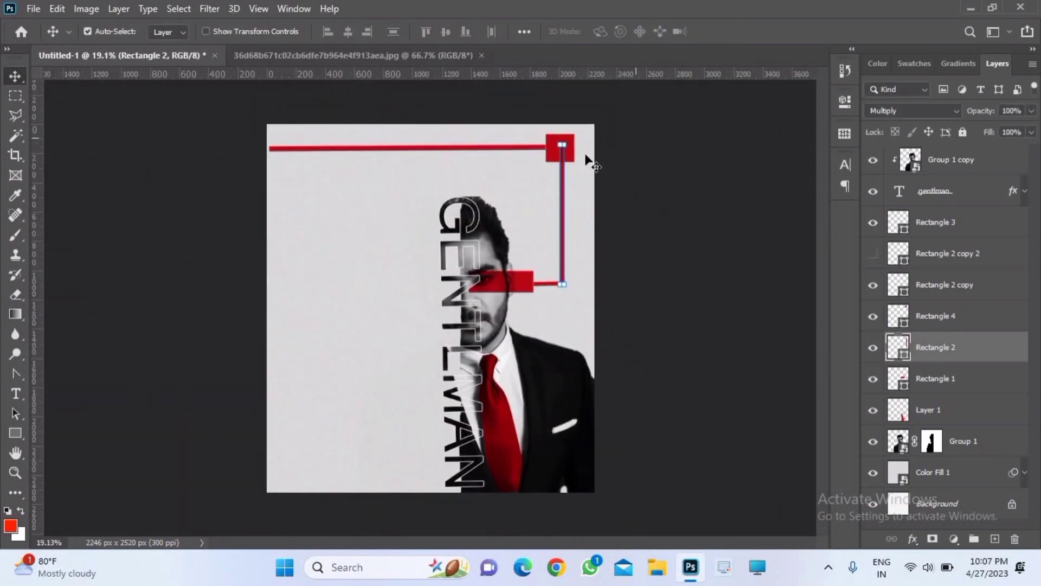
Move the vertical bar down and trim both its ends so it spans from the red square to the small connector.
left_click(526, 146)
left_click_drag(564, 196, 562, 215)
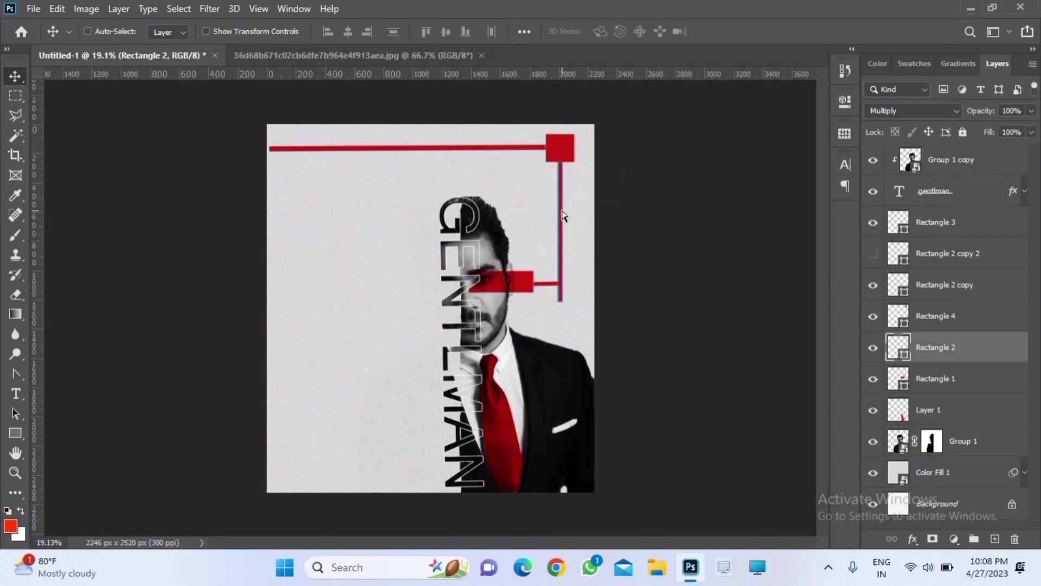
key("ctrl+t")
scroll(670, 429, "up", 5)
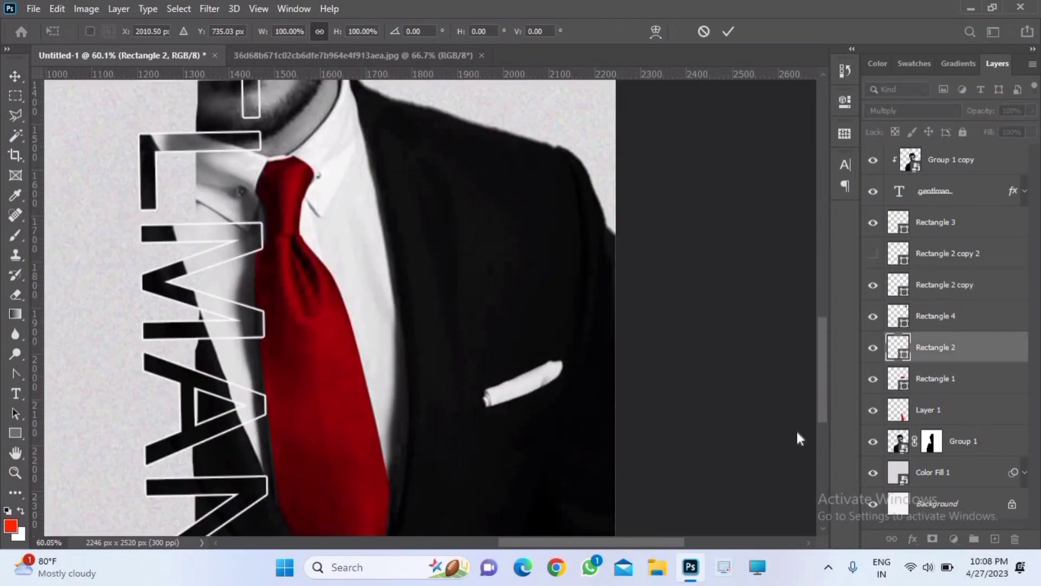
left_click_drag(821, 390, 822, 307)
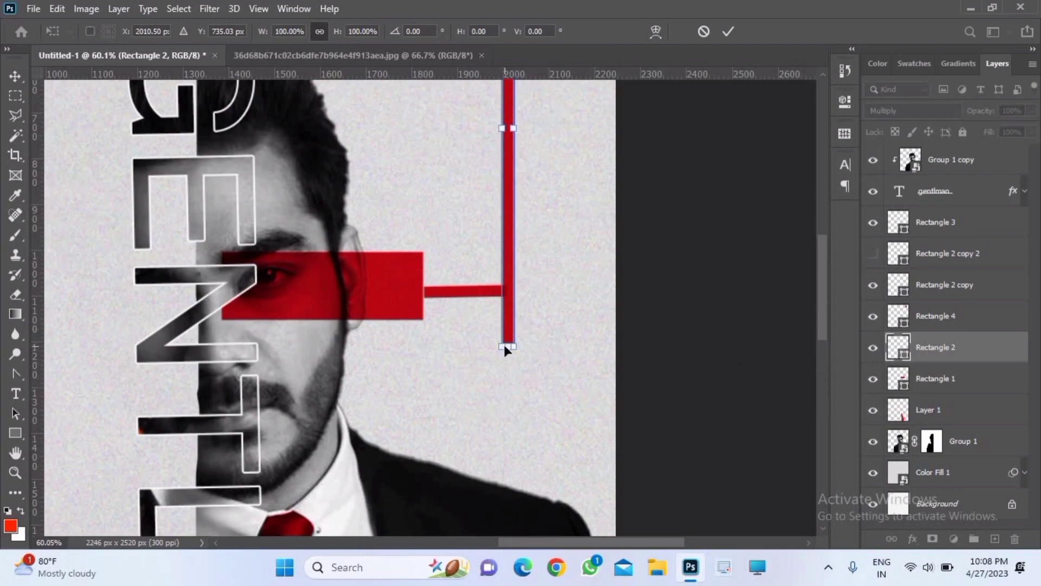
left_click_drag(505, 349, 507, 295)
scroll(475, 306, "down", 1)
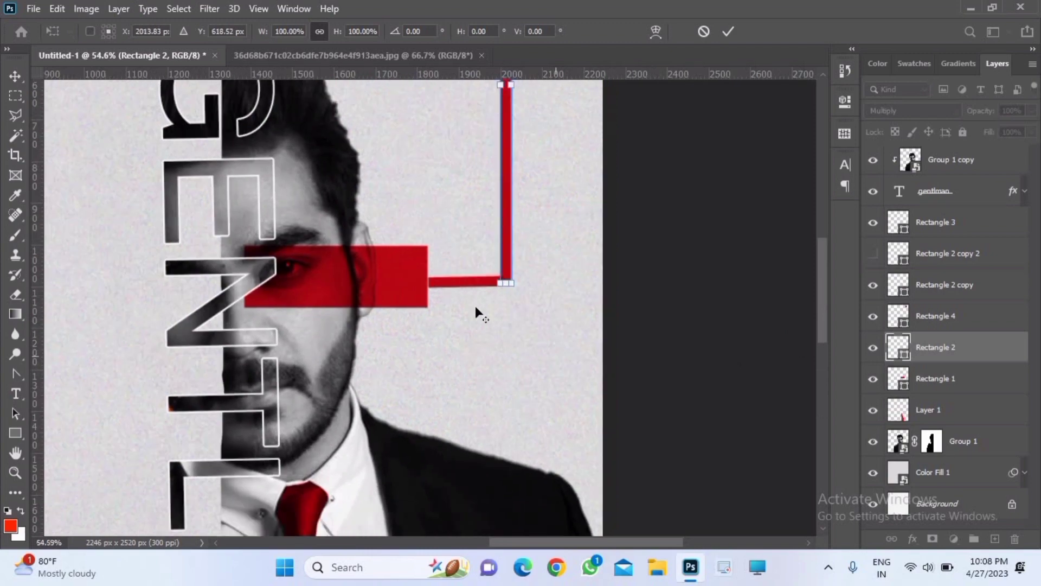
scroll(475, 306, "down", 3)
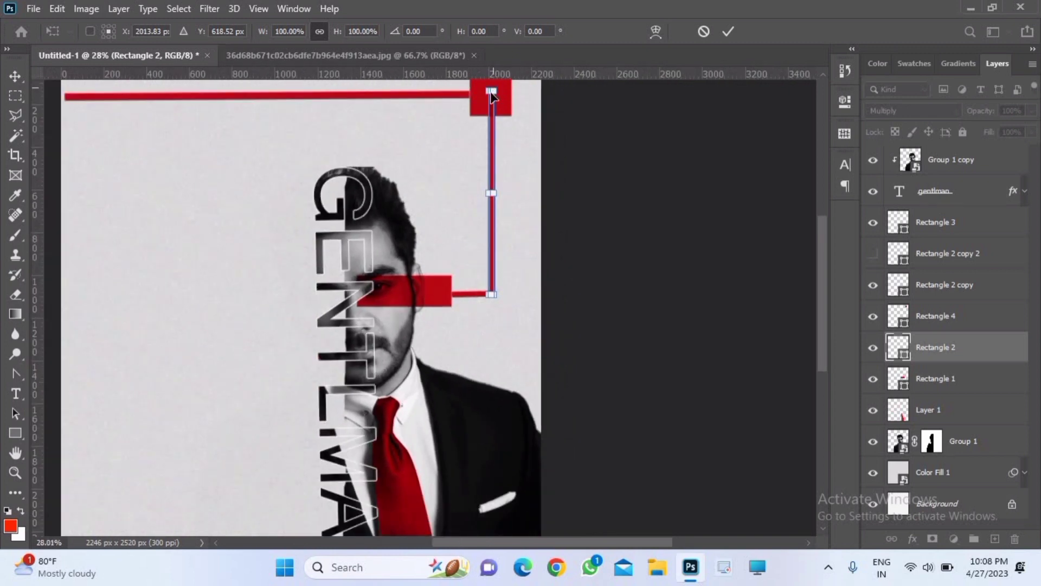
left_click_drag(491, 91, 491, 118)
left_click(728, 34)
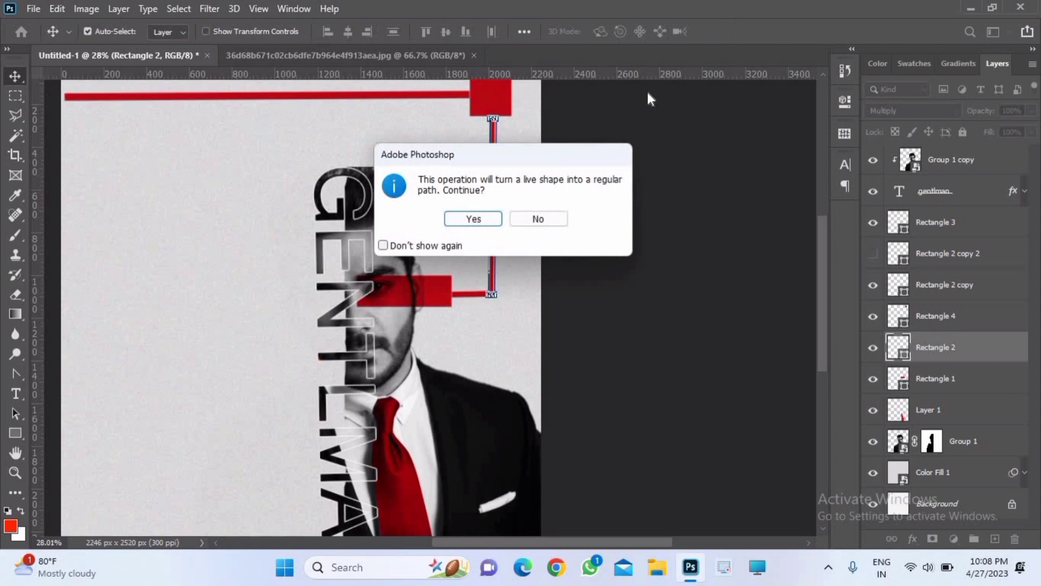
left_click(476, 219)
Shorten the long horizontal bar from its free end, keeping its other end against the red square.
left_click(274, 98)
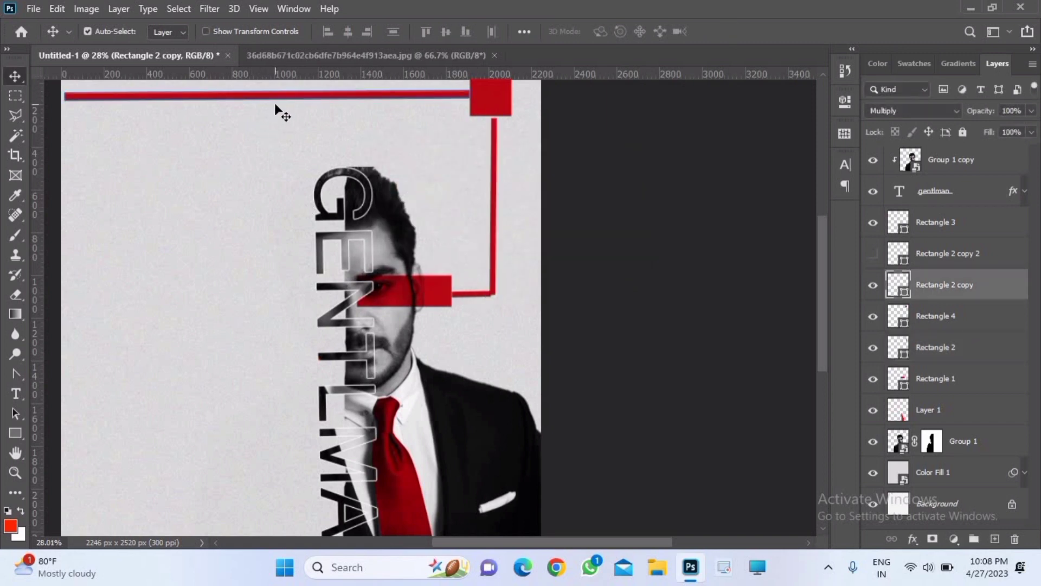
key("ctrl+0")
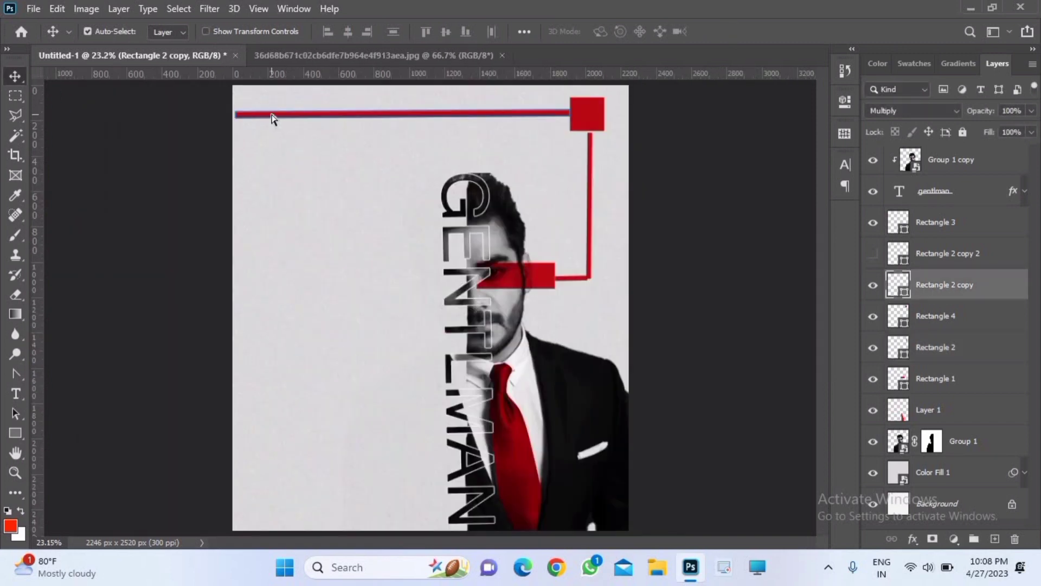
key("ctrl+t")
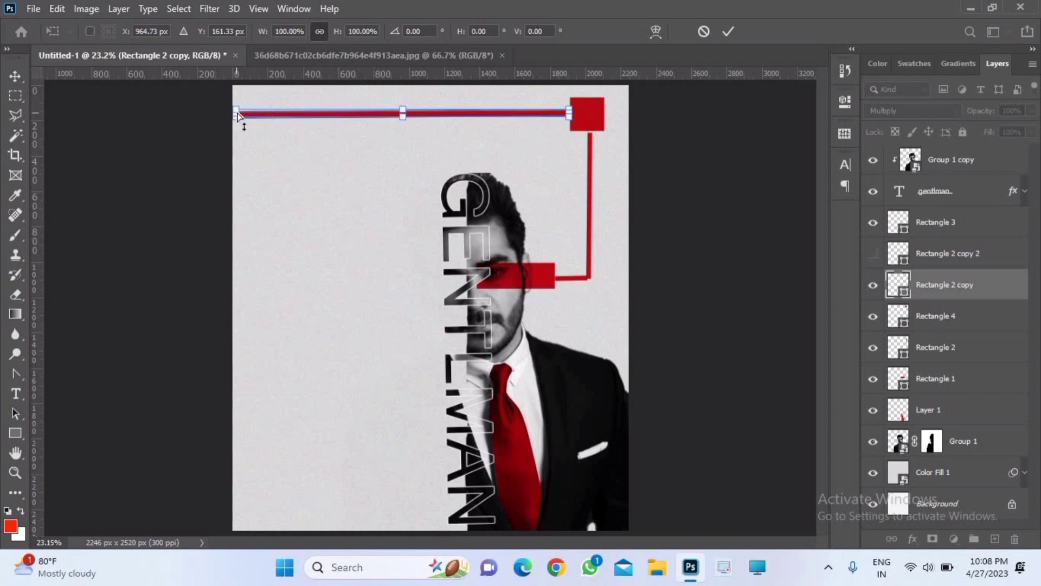
left_click_drag(237, 115, 318, 115)
left_click(725, 32)
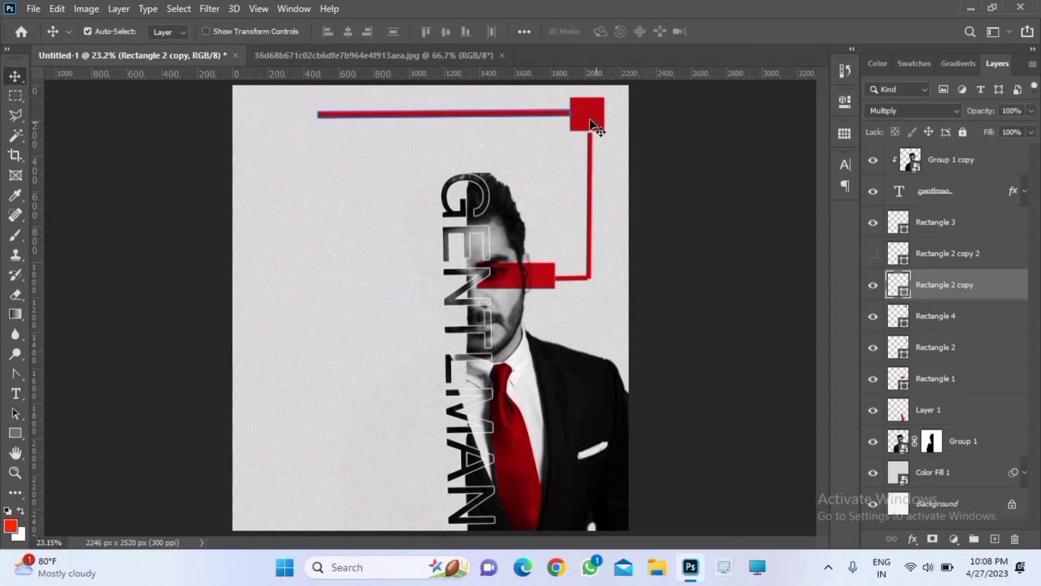
Place a copy of the red square at the horizontal bar's free end and realign the original square with the vertical bar and small connector.
left_click_drag(596, 120, 309, 124)
left_click_drag(590, 153, 590, 149)
mouse_move(584, 278)
left_mouse_down()
mouse_move(572, 278)
mouse_move(589, 278)
left_mouse_up()
left_click_drag(582, 112, 584, 116)
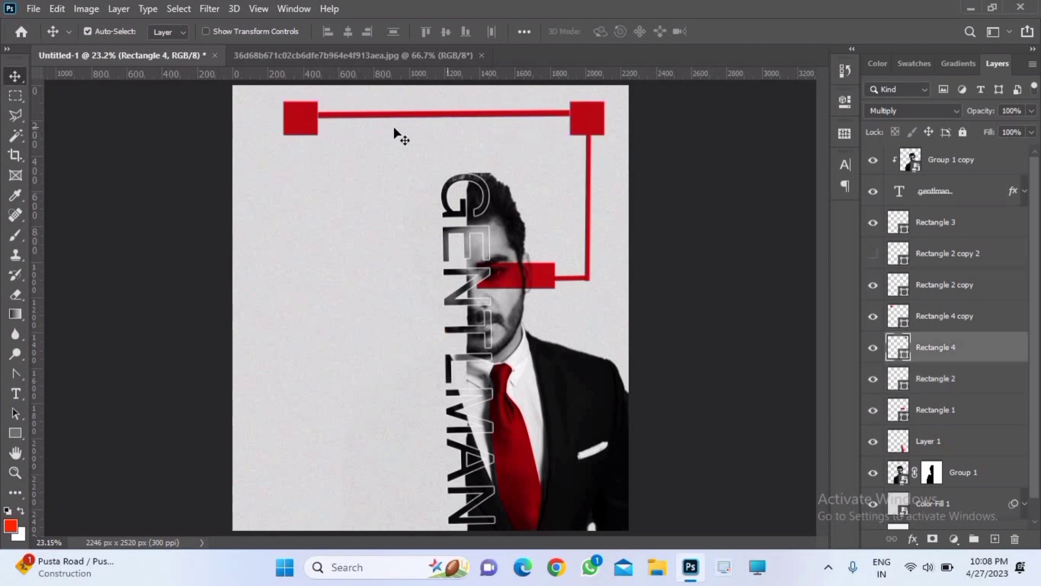
left_click_drag(298, 120, 304, 120)
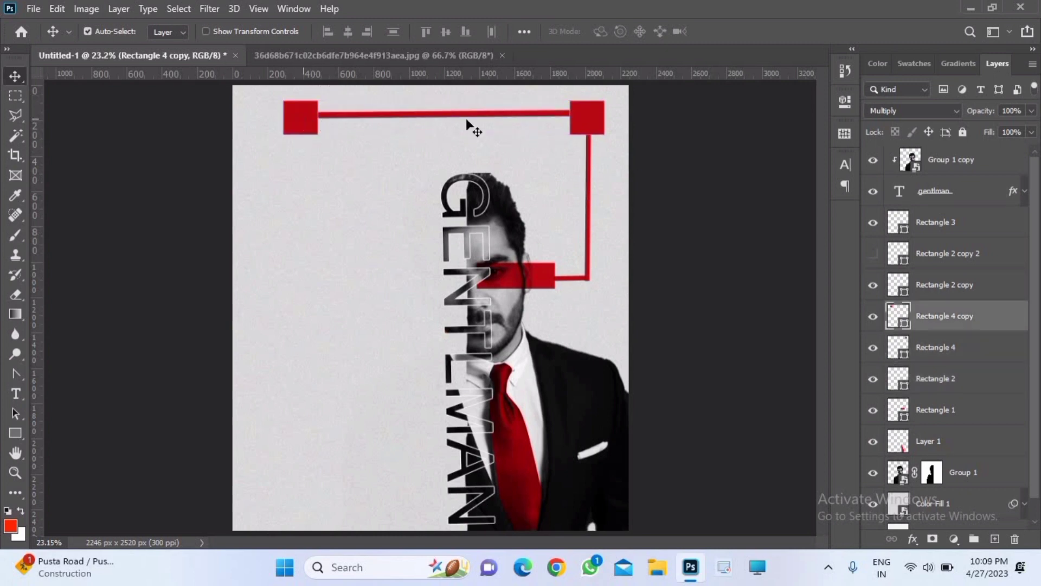
Duplicate the long horizontal bar and place the copy lower on the poster, at about eye level.
left_click_drag(467, 115, 362, 262)
key("t")
left_click(338, 247)
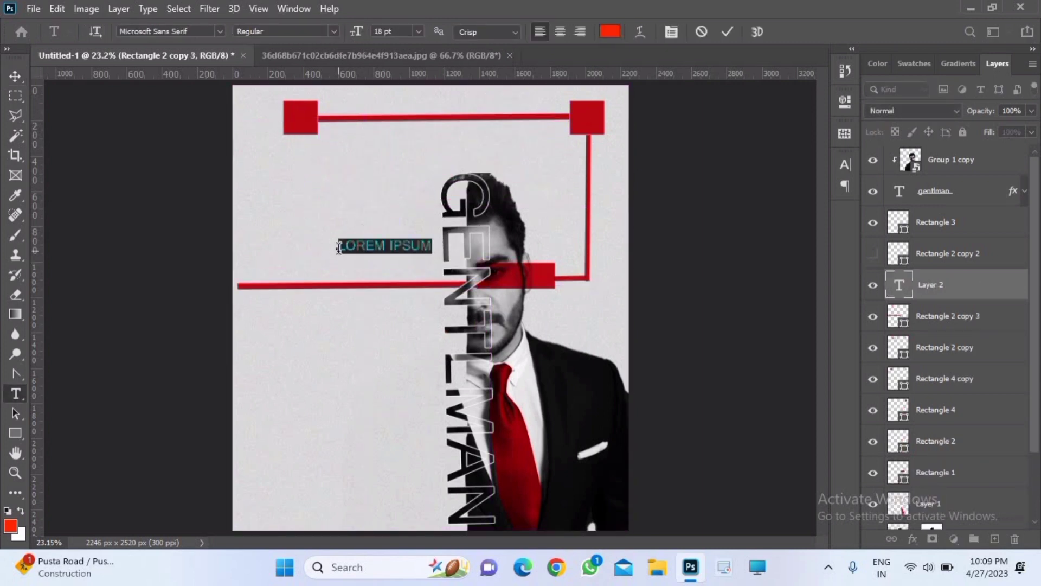
key("BackSpace")
left_click(727, 31)
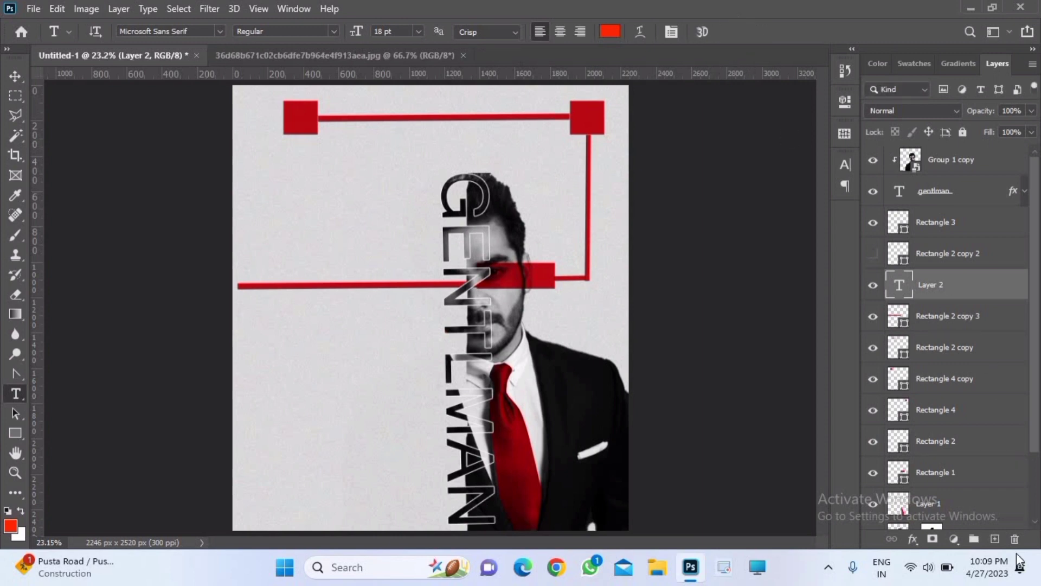
Rotate the duplicated bar to vertical at about -90.78° and position it beneath the copied red square.
left_click(22, 78)
key("ctrl+t")
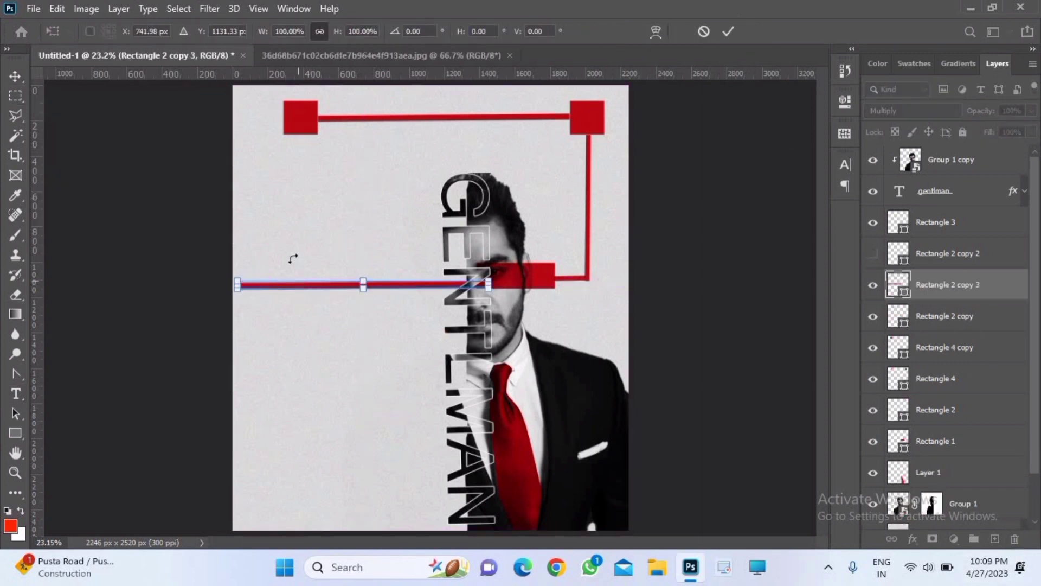
left_click_drag(291, 258, 300, 461)
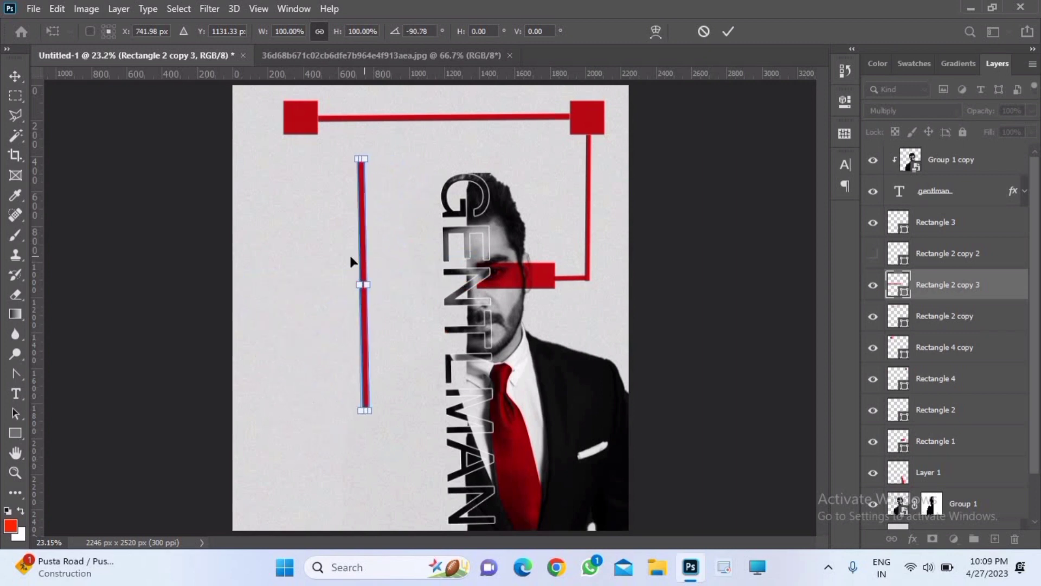
left_click_drag(350, 261, 288, 239)
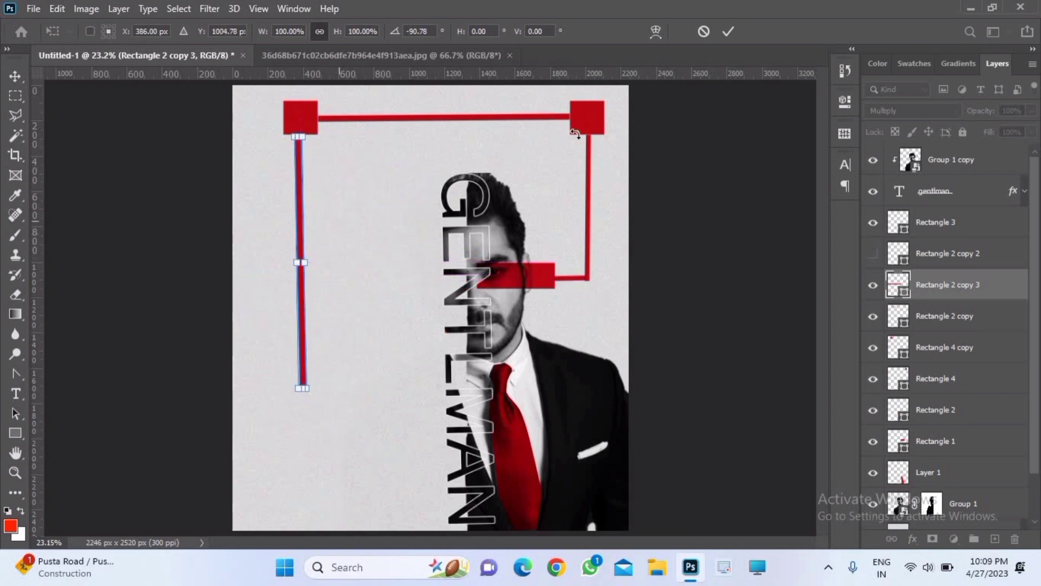
left_click(728, 32)
left_click_drag(302, 204, 304, 232)
Scale the new vertical bar to about 90.44% from its lower end, keeping its upper end at the square.
key("ctrl+t")
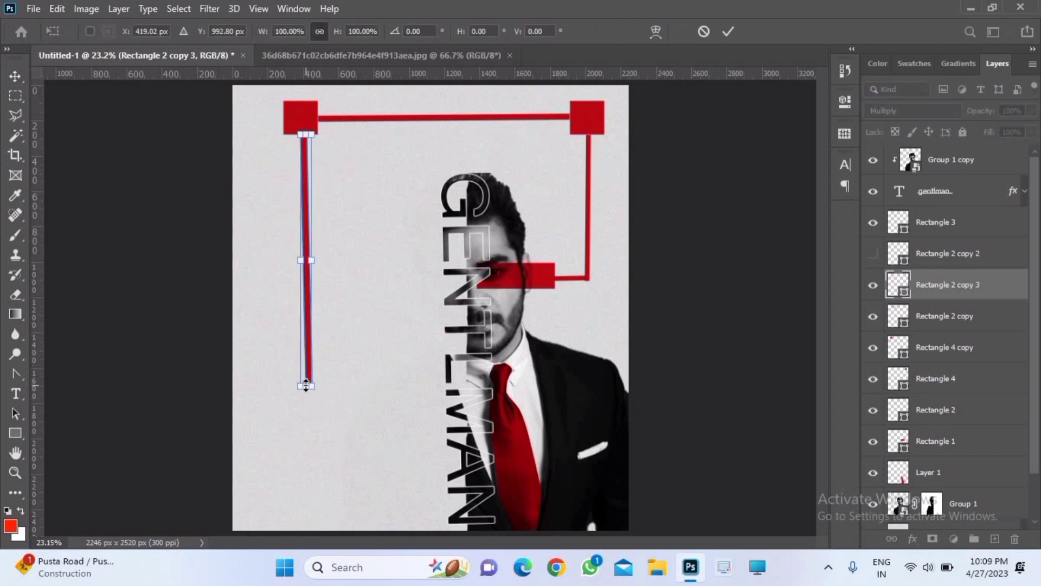
left_click_drag(305, 385, 306, 362)
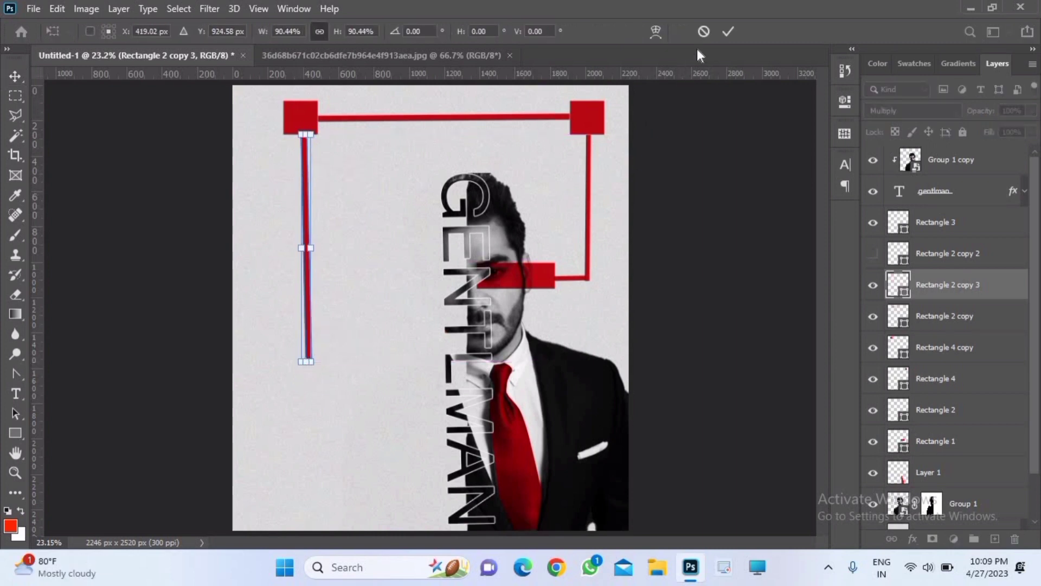
left_click(726, 33)
left_click(999, 507)
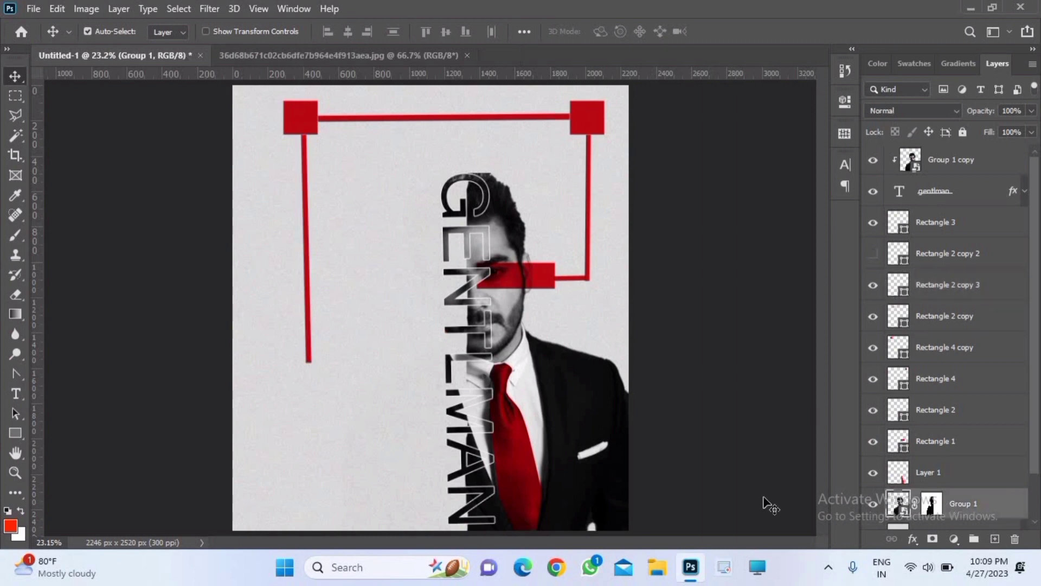
Rotate the new vertical bar by about 0.15°, scale it to about 104.03%, and center it beneath the copied square.
left_click(306, 358)
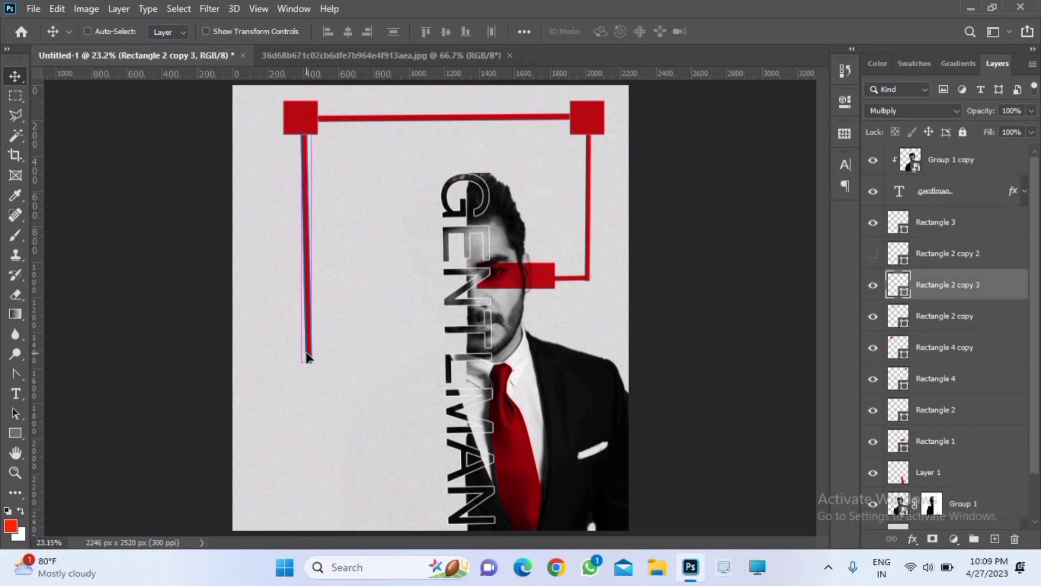
key("ctrl+t")
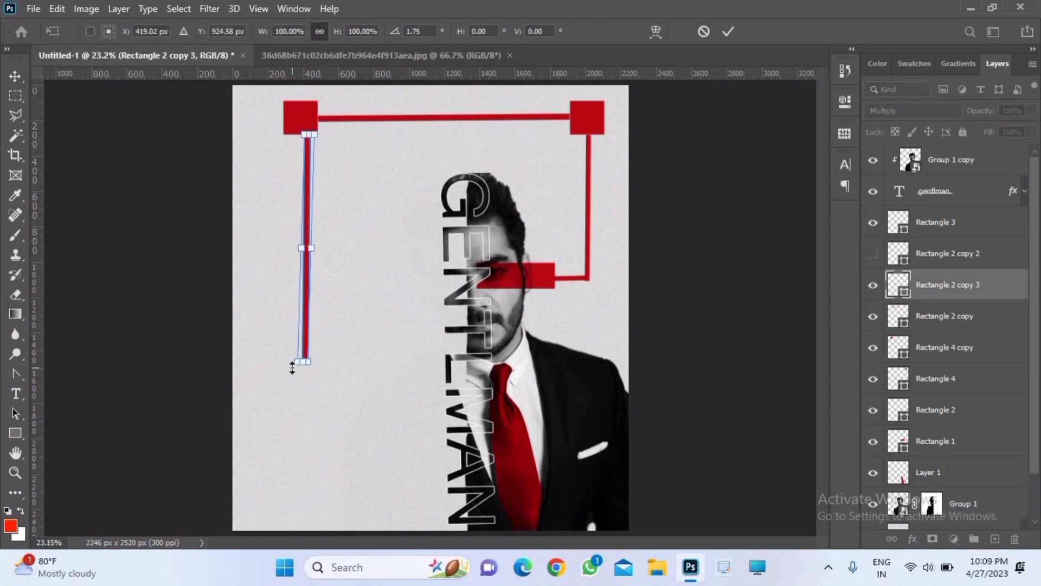
left_click_drag(293, 368, 320, 374)
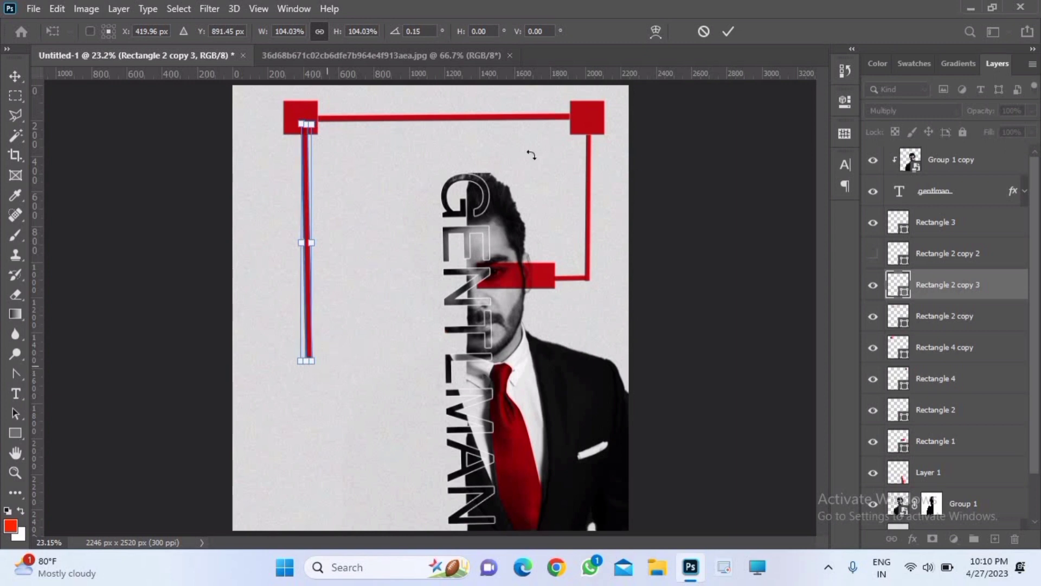
left_click(726, 32)
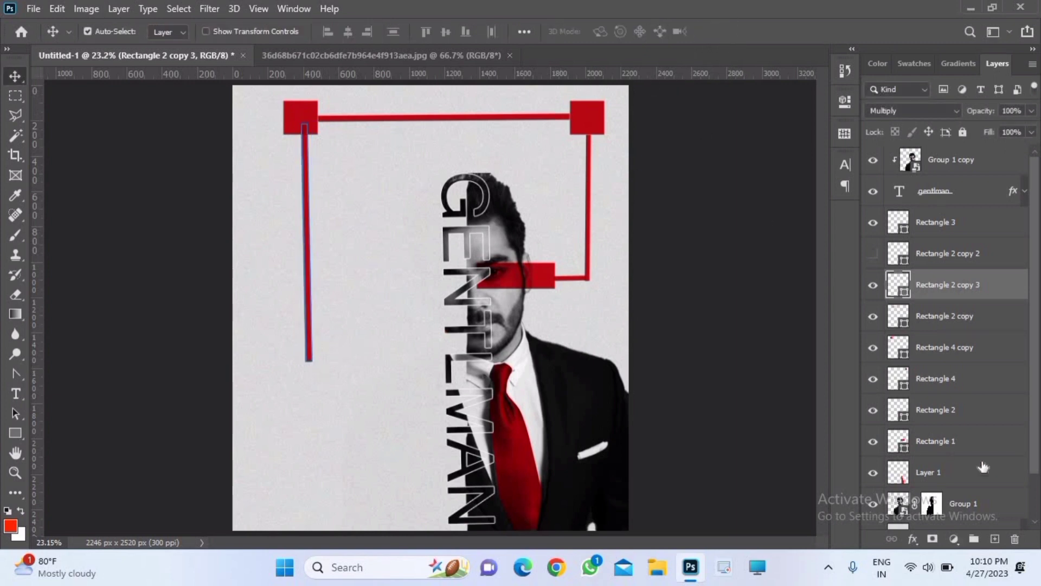
left_click(1003, 512)
left_click_drag(314, 321, 307, 329)
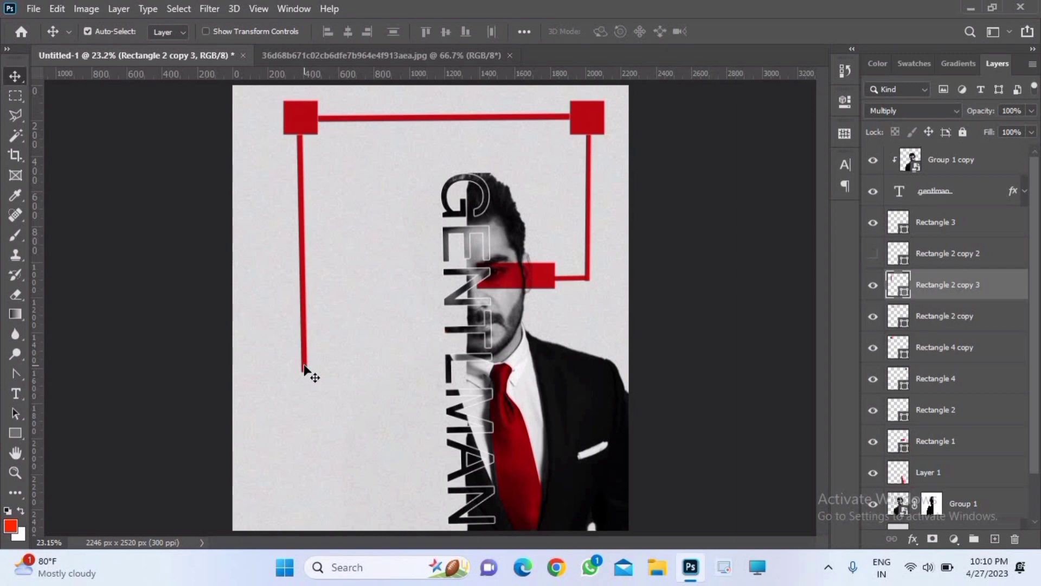
Reduce the new vertical bar's height to about 86.18% from its lower end and deselect it.
key("ctrl+t")
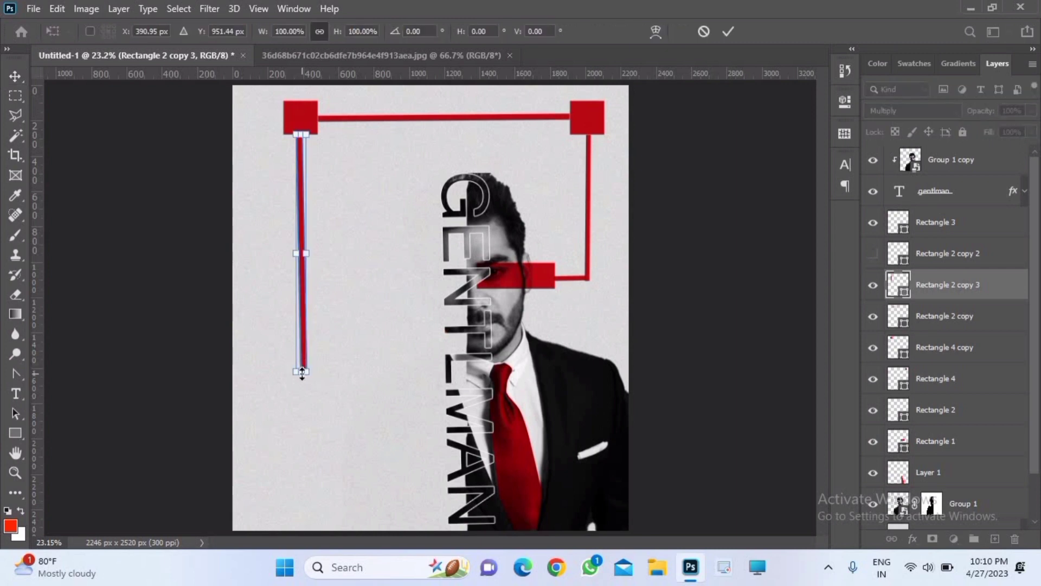
left_click_drag(302, 376, 302, 338)
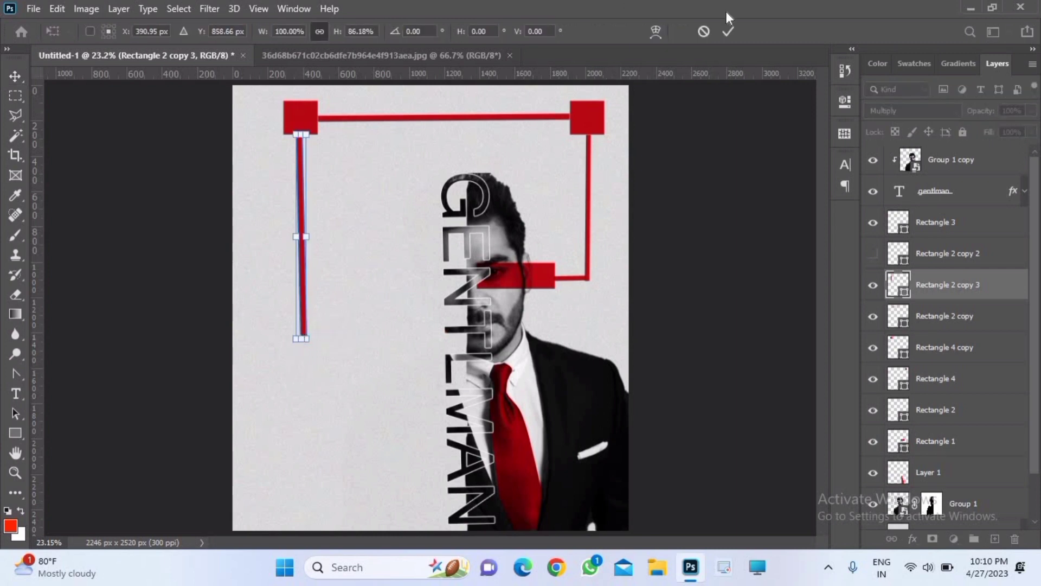
left_click(728, 32)
left_click(723, 332)
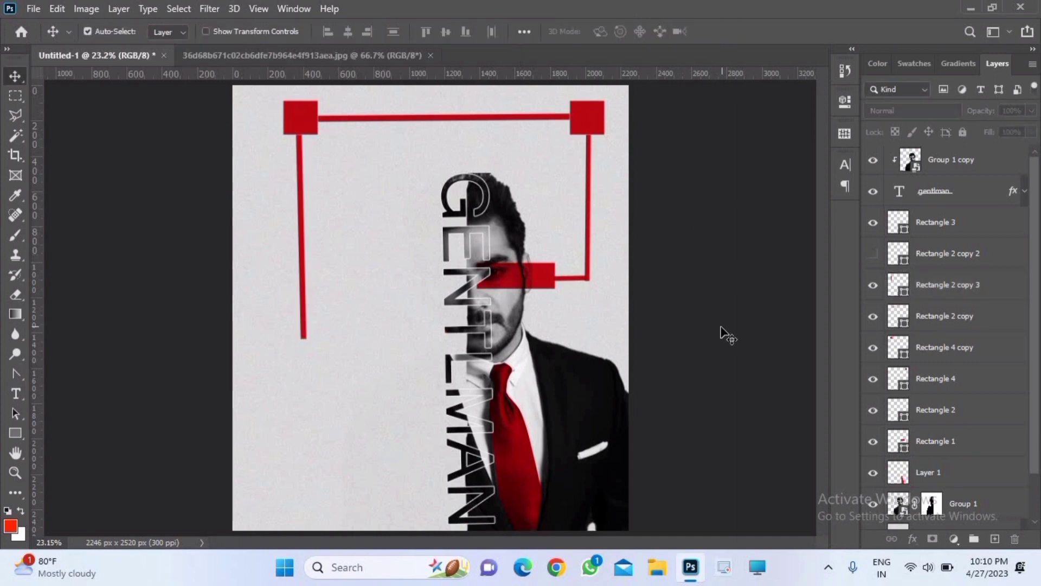
Add the three-line text "THINK LIKE / A / GENTLMAN" below the new vertical bar's lower end.
left_click(22, 400)
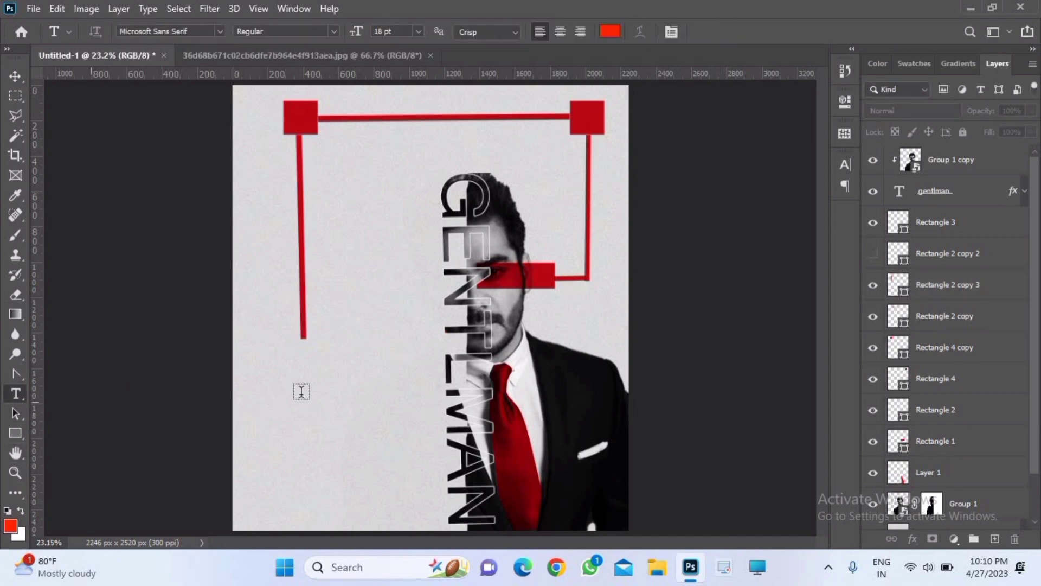
left_click(298, 390)
key("BackSpace")
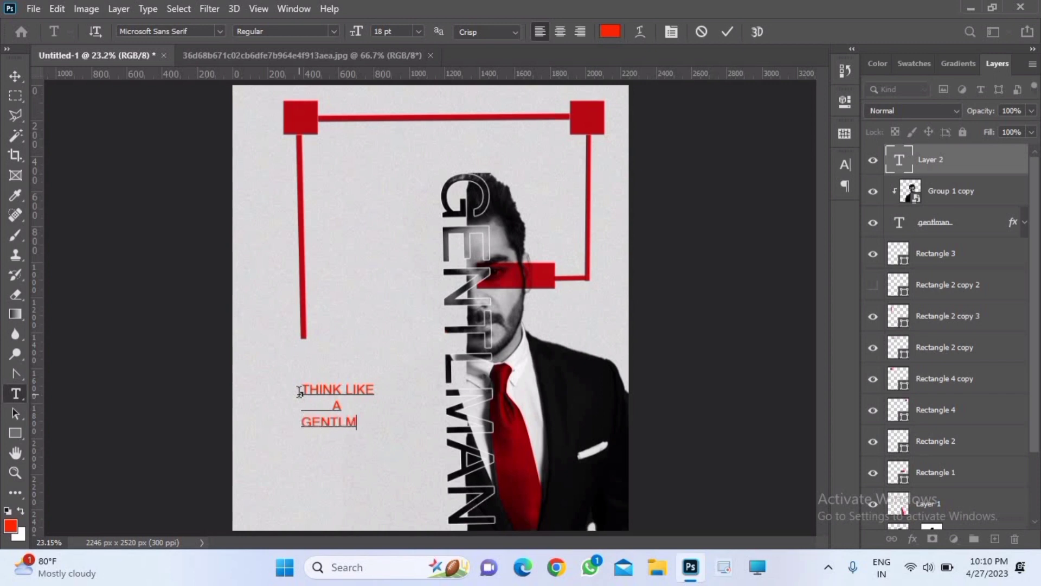
type("AN")
Recolor the entire THINK LIKE A GENTLMAN text to near-white #fefcfc.
left_click_drag(305, 388, 400, 420)
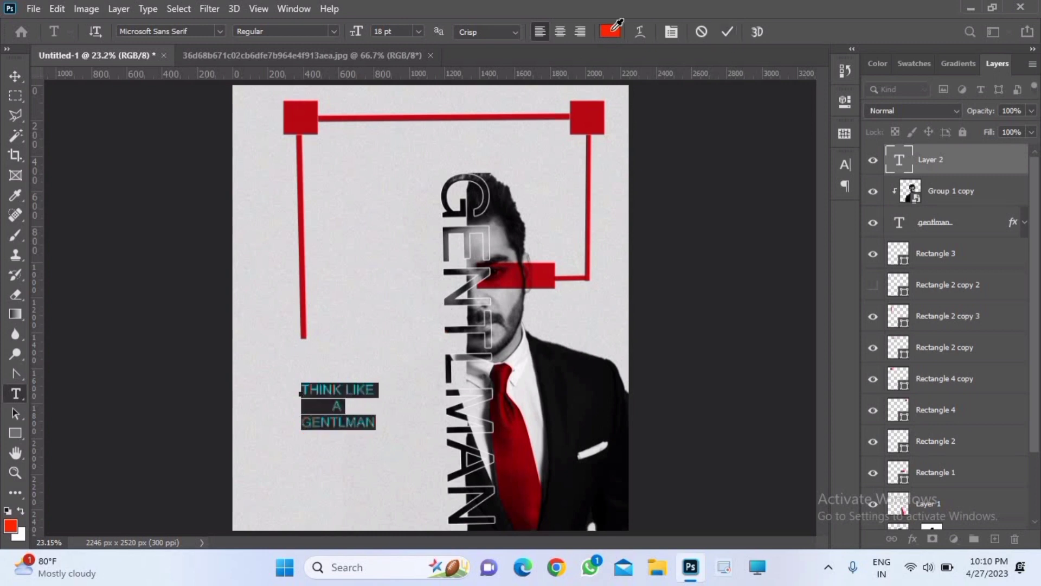
left_click(610, 32)
left_click(638, 212)
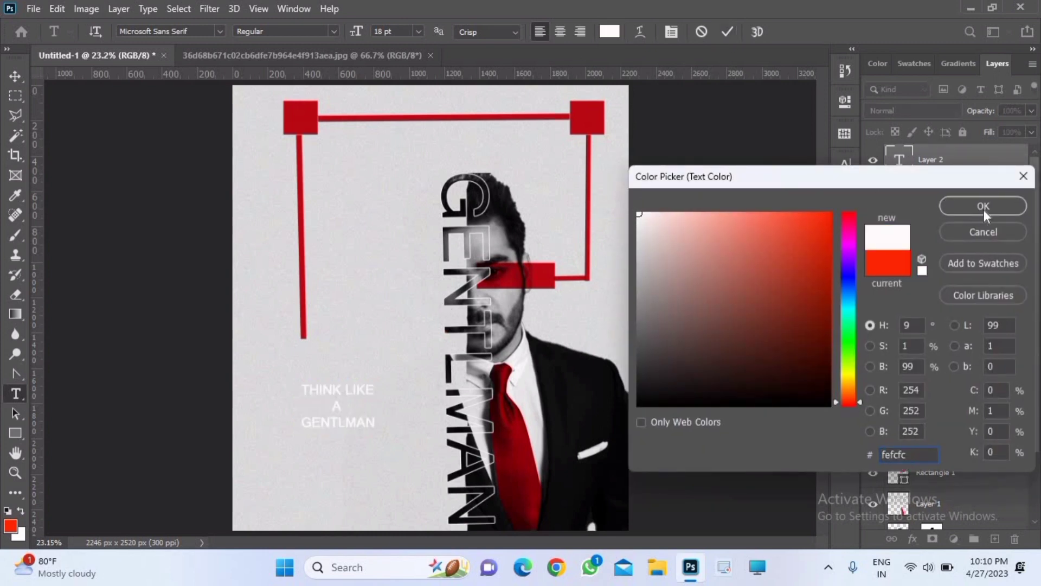
left_click(982, 206)
left_click(727, 31)
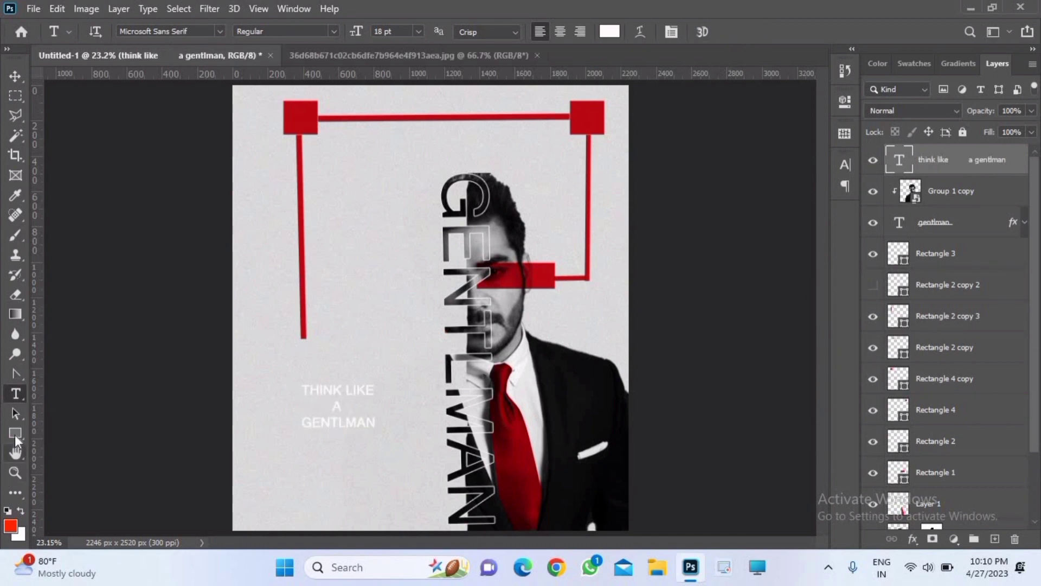
Draw a red rectangle of about 601 × 467 px over the THINK LIKE A GENTLMAN text and set its blend mode to Multiply.
left_click(16, 432)
left_click_drag(286, 365, 391, 447)
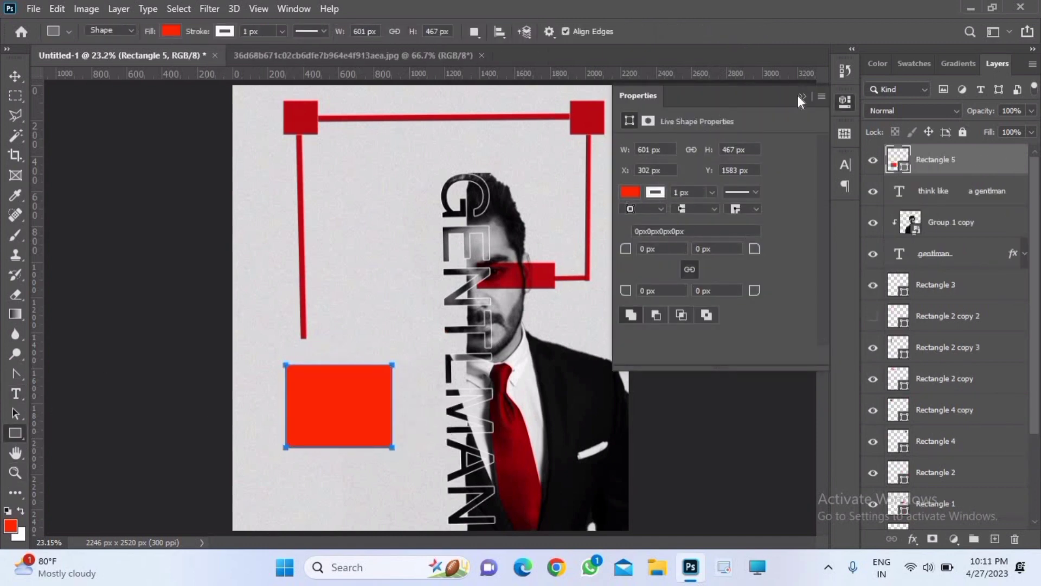
left_click(801, 97)
left_click(929, 109)
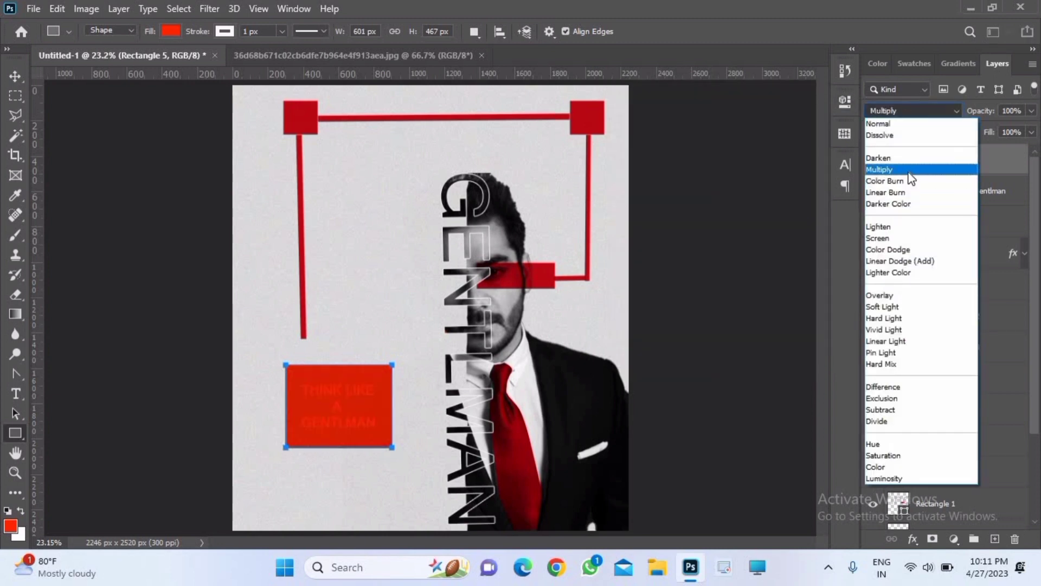
left_click(909, 172)
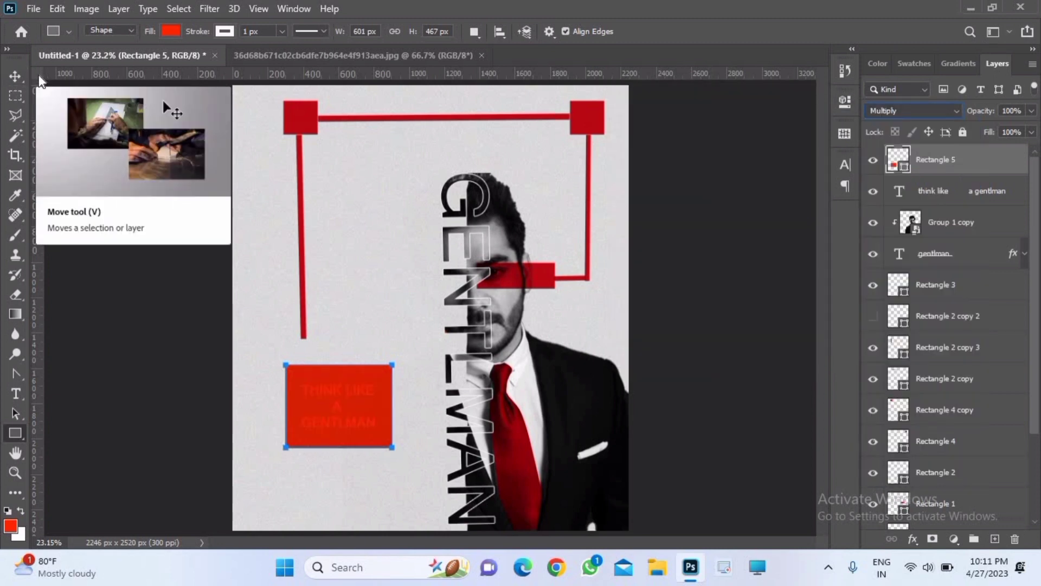
left_click(705, 160)
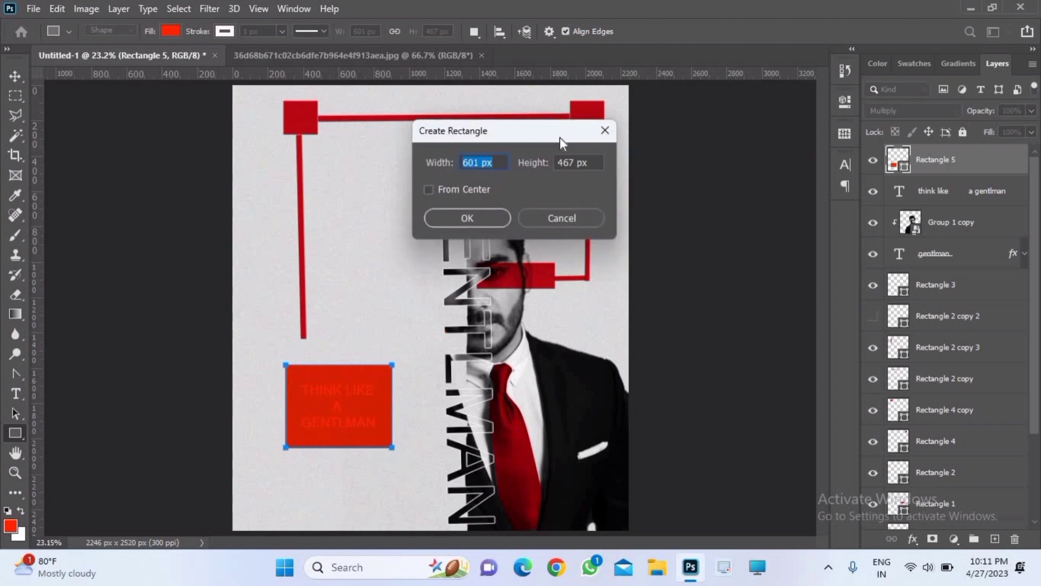
left_click(607, 133)
left_click(935, 225)
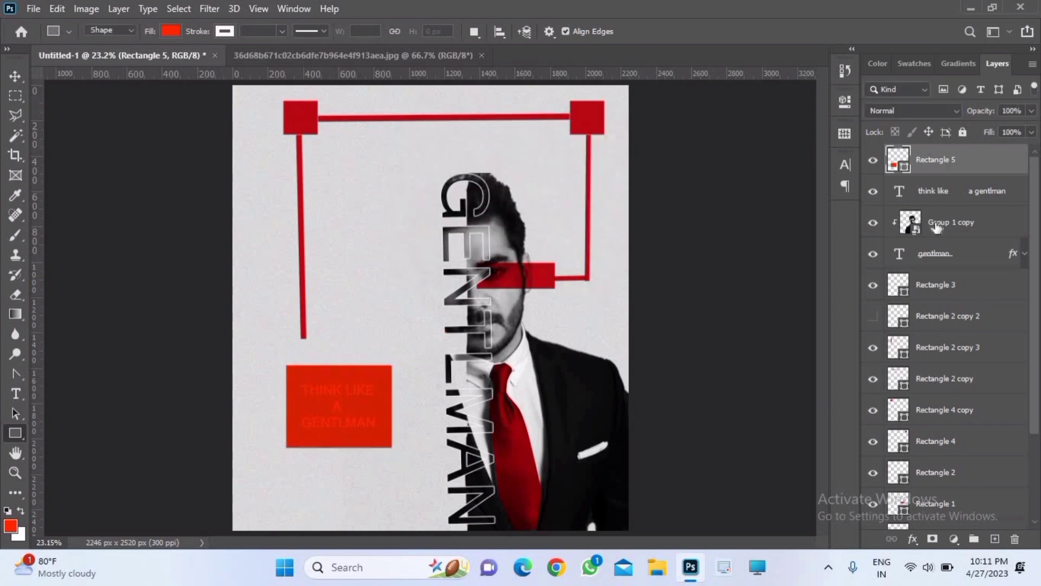
Scale the new red rectangle to about 77.37% around the THINK LIKE A GENTLMAN text and place the text layer above it.
left_click(15, 76)
left_click(376, 403)
key("ctrl+t")
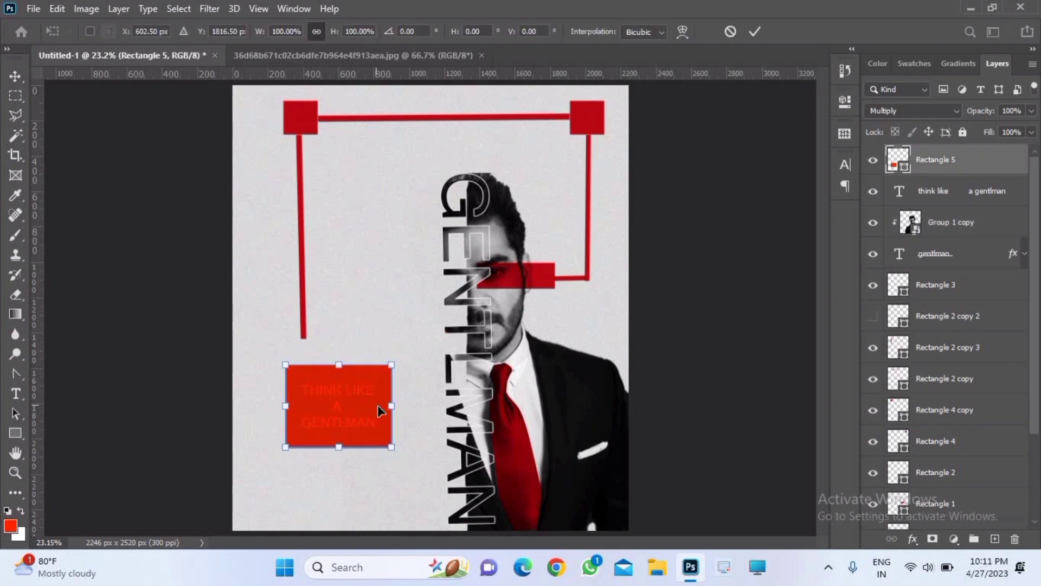
left_click_drag(392, 447, 371, 431)
left_click_drag(345, 396, 359, 418)
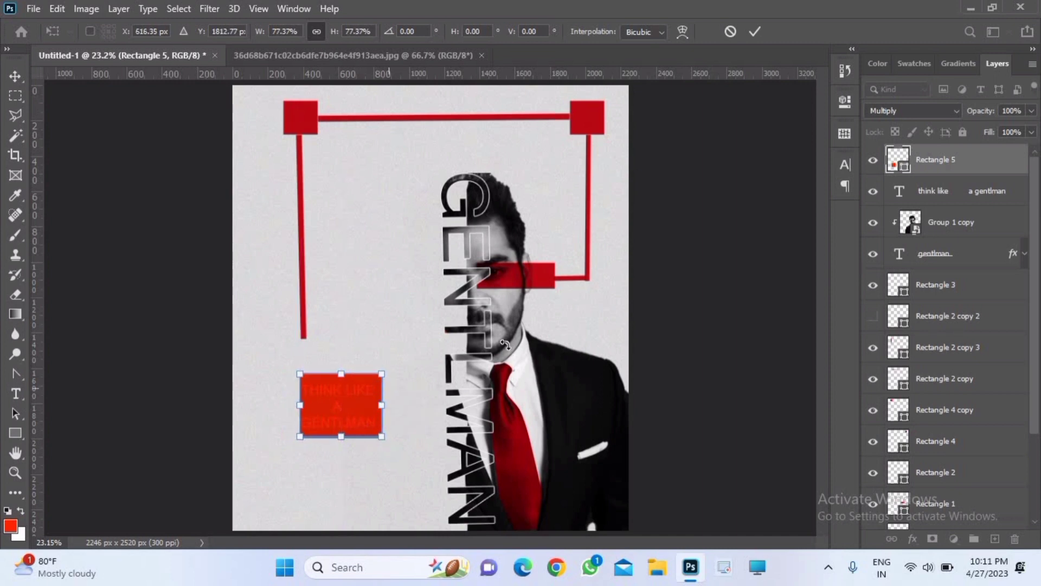
left_click(754, 32)
left_click_drag(987, 153, 986, 150)
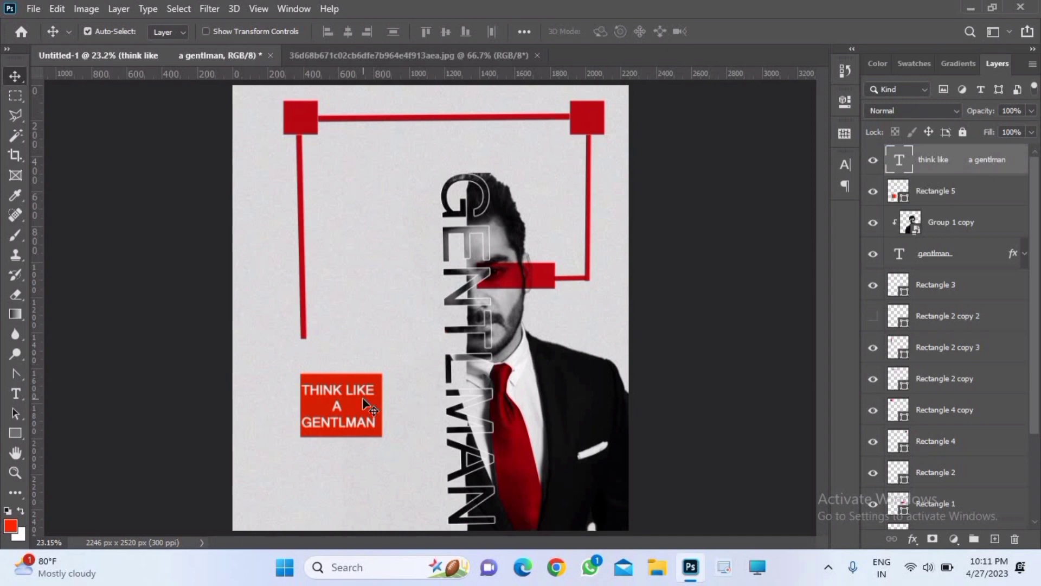
Group the THINK LIKE A GENTLMAN text with its red rectangle and convert the group to a smart object.
left_click(962, 195, "ctrl")
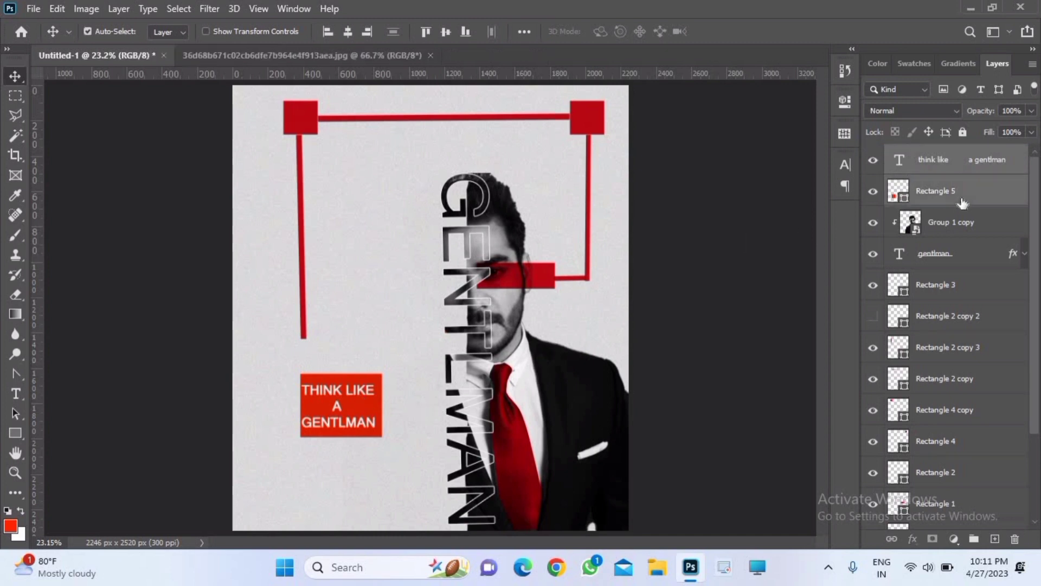
key("ctrl+g")
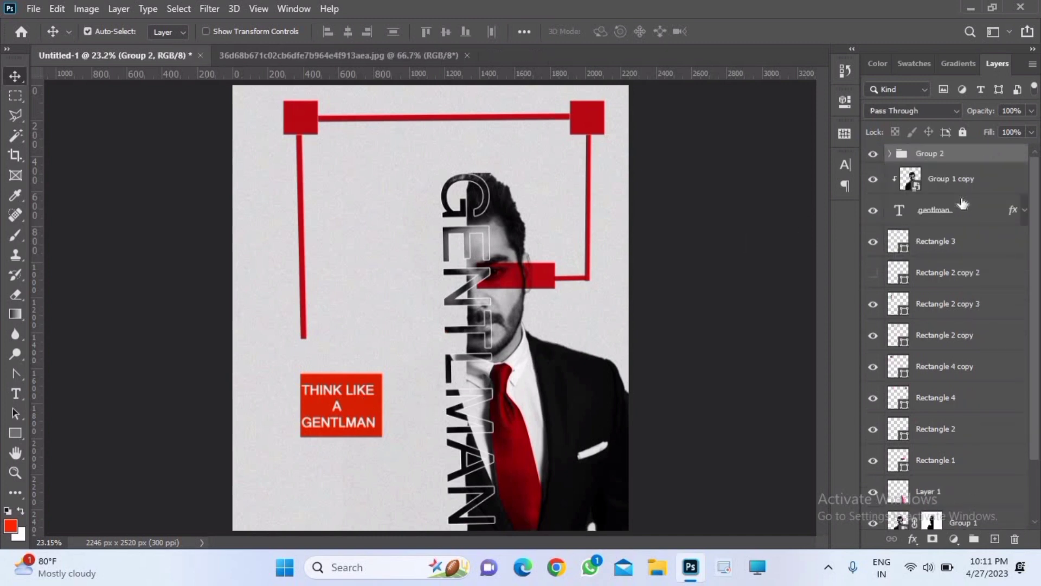
right_click(952, 161)
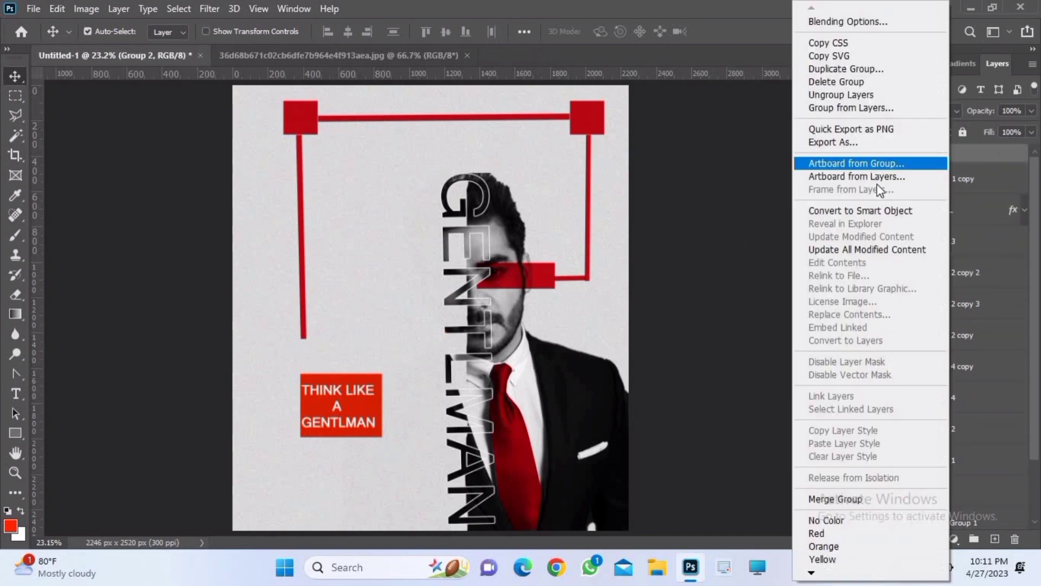
left_click(835, 211)
Move the text box smart object up to the vertical bar's lower end and set its blend mode to Multiply.
left_click_drag(359, 413, 330, 383)
left_click(922, 111)
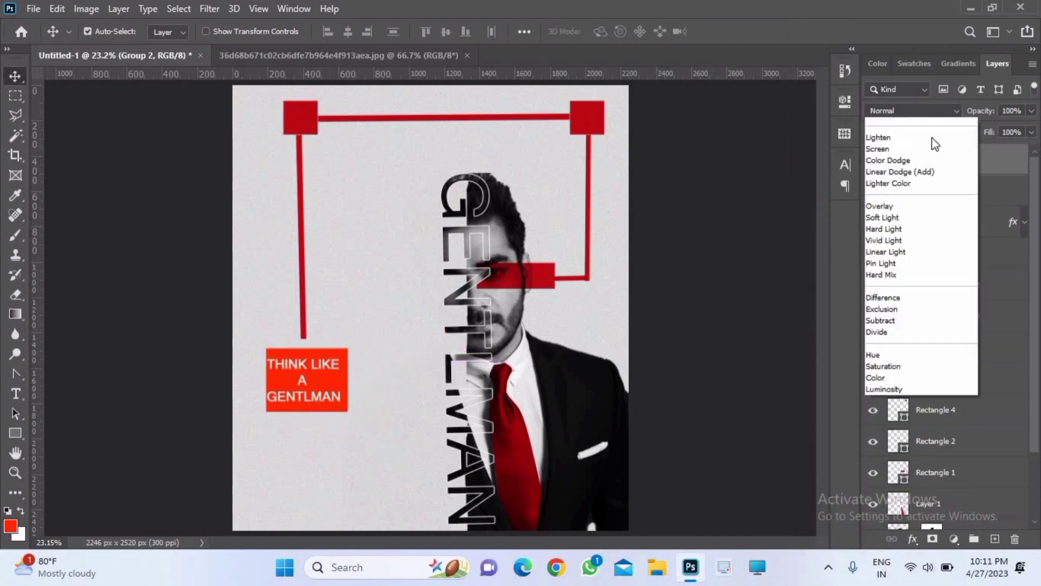
left_click(922, 171)
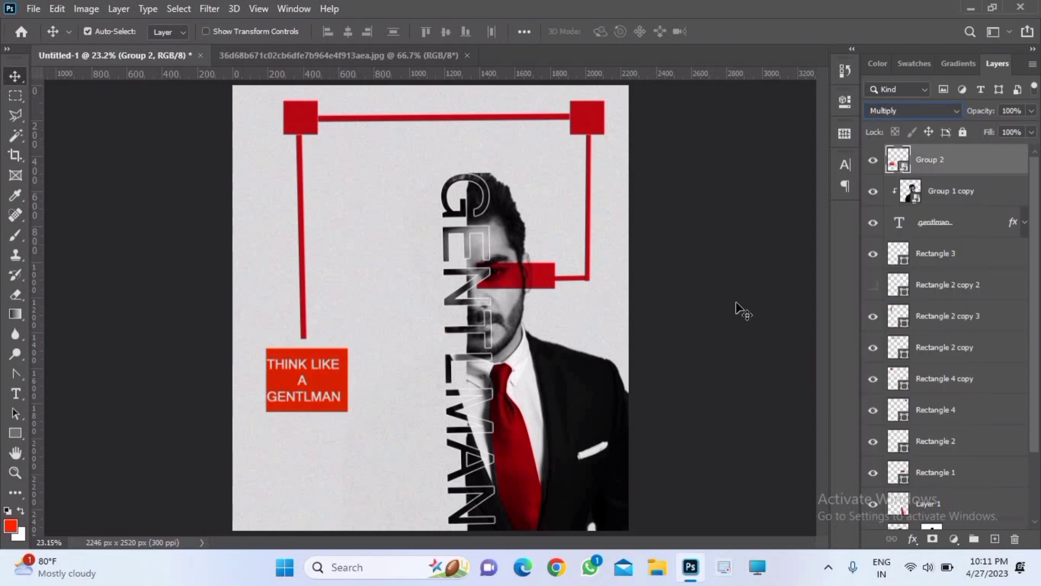
left_click_drag(349, 383, 349, 375)
left_click_drag(369, 411, 370, 418)
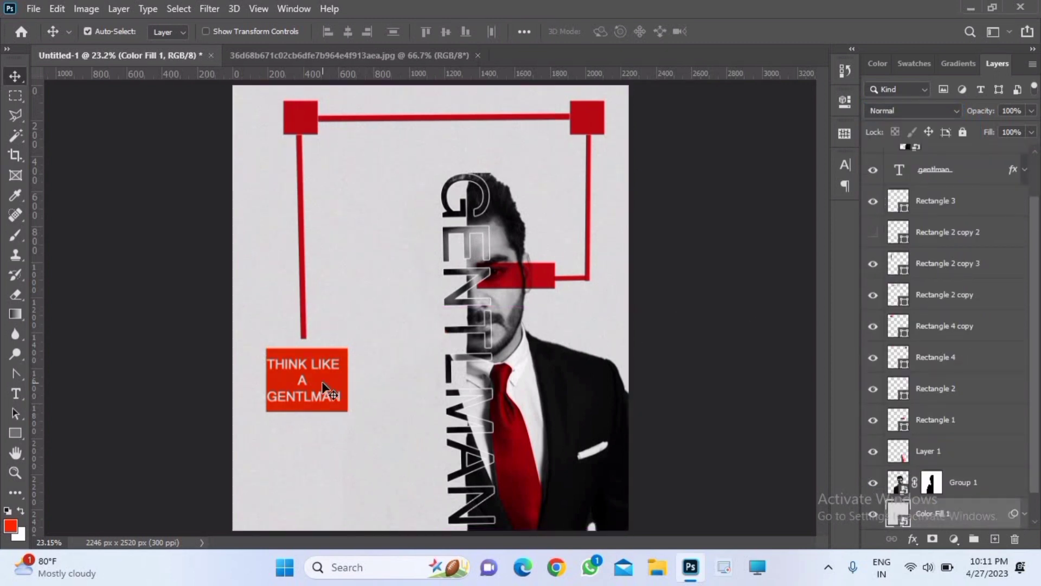
left_click_drag(323, 385, 323, 376)
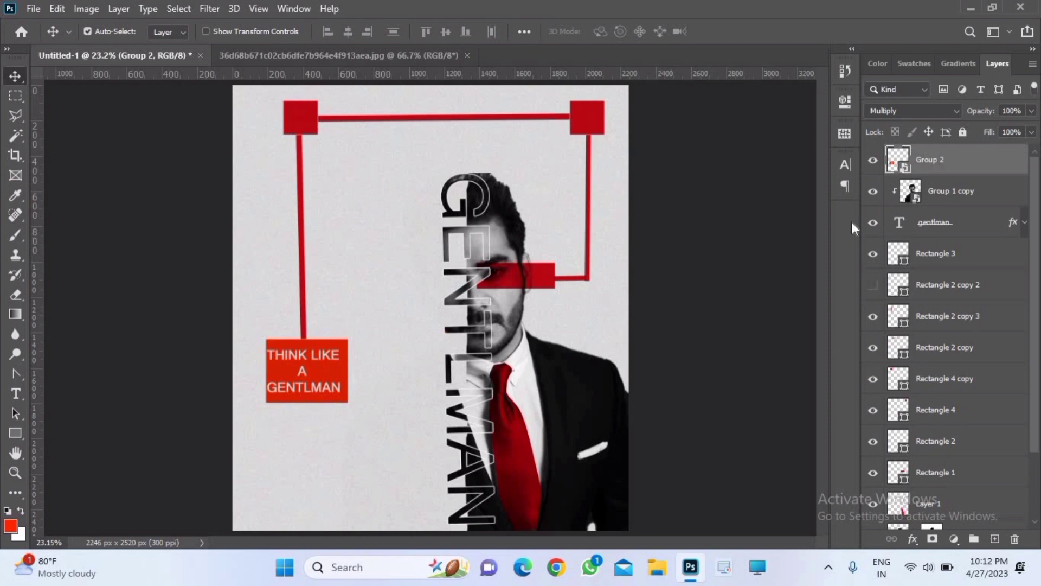
Undo the text box's moves, Multiply blending, smart object conversion and grouping.
key("ctrl+z")
key("ctrl+z")
key("ctrl+z")
key("ctrl+z")
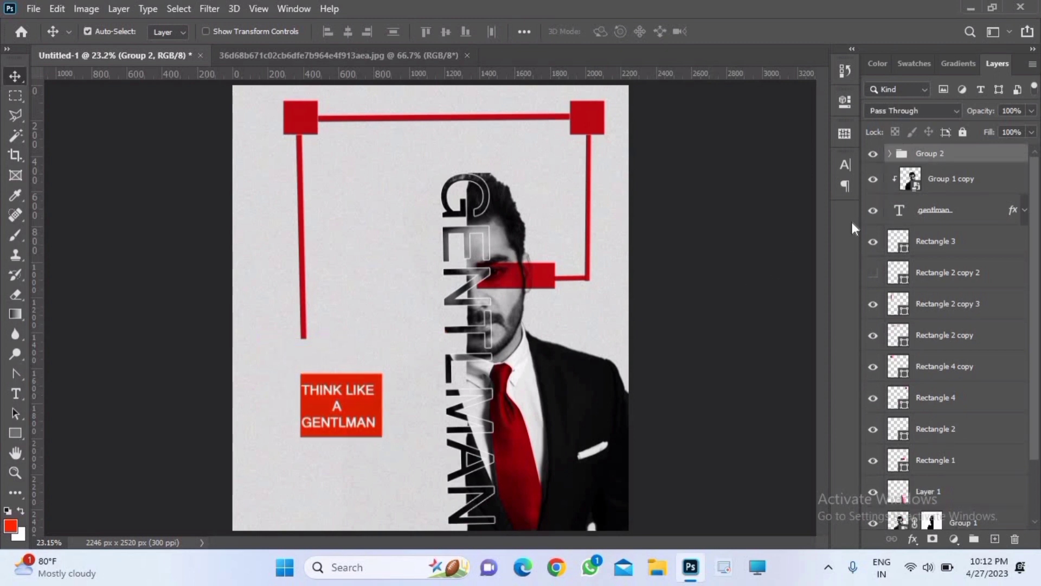
key("ctrl+z")
Center the red rectangle behind the THINK LIKE A GENTLMAN text and select both layers.
left_click_drag(378, 406, 376, 410)
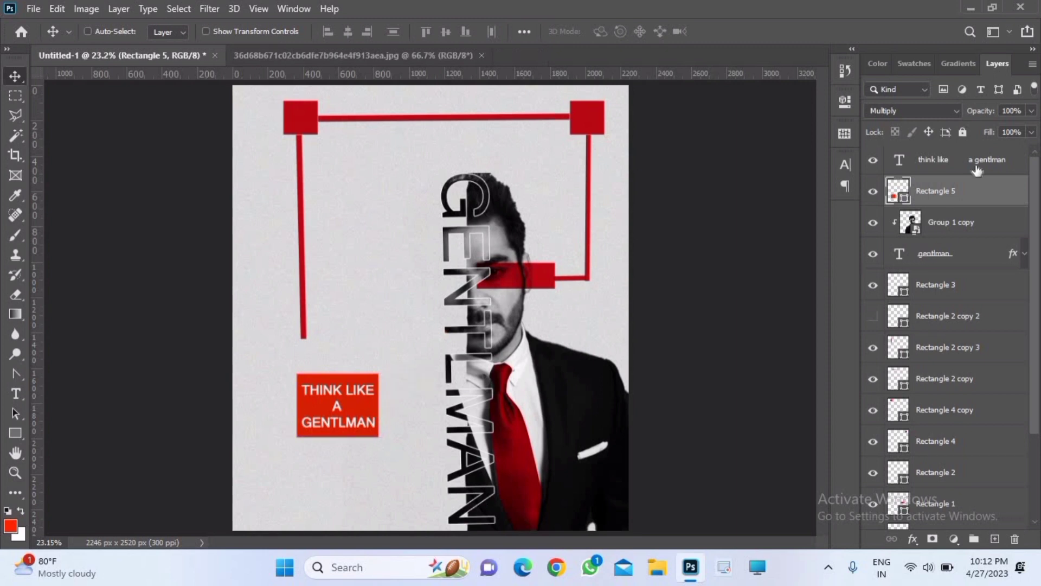
left_click(973, 161, "ctrl")
Try moving the text and rectangle to the vertical bar's lower end with Multiply blending on both, and undo these changes.
key("ctrl+t")
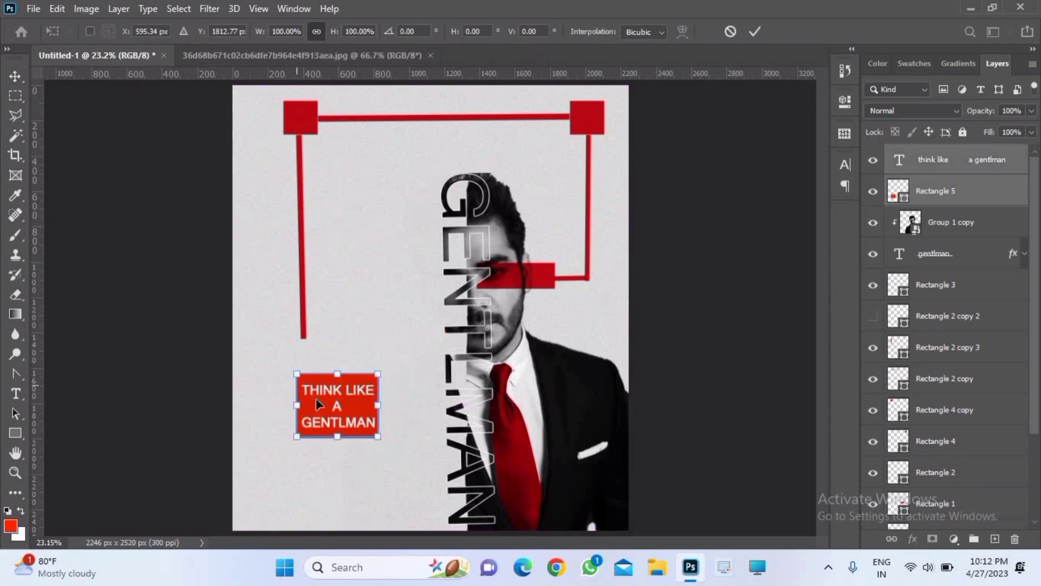
left_click_drag(315, 398, 295, 367)
left_click(950, 114)
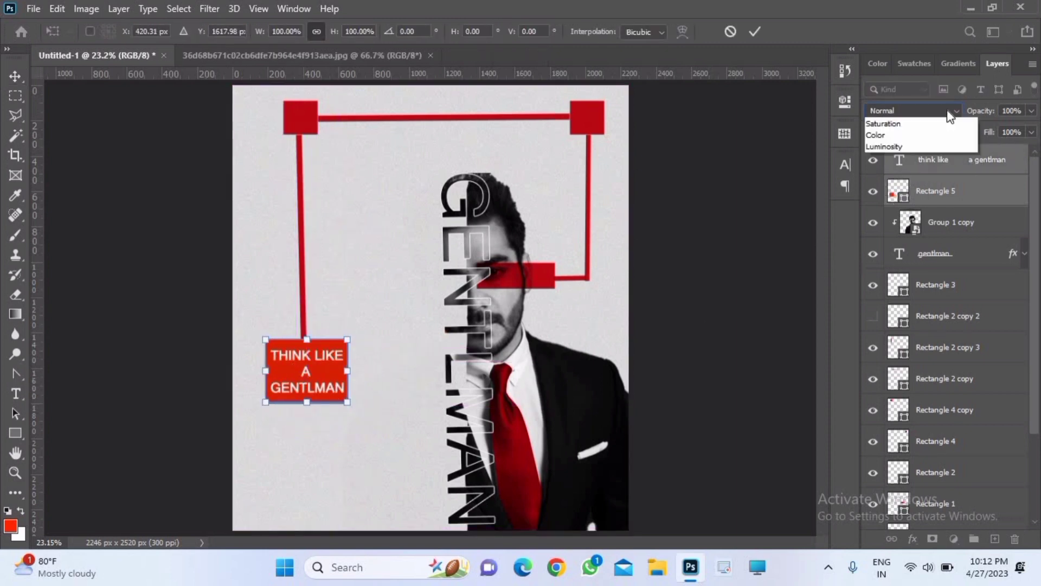
left_click(938, 169)
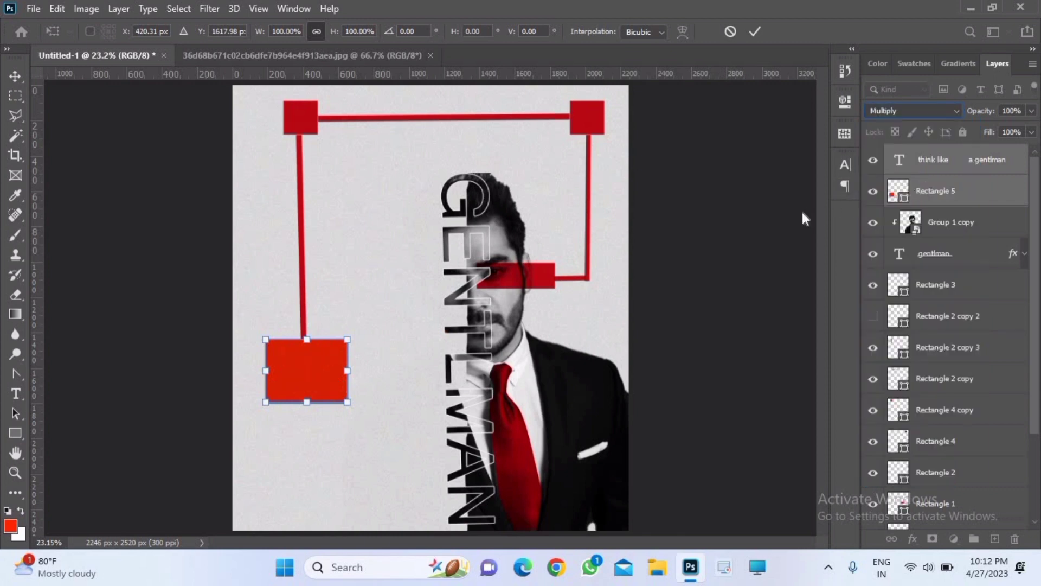
key("Return")
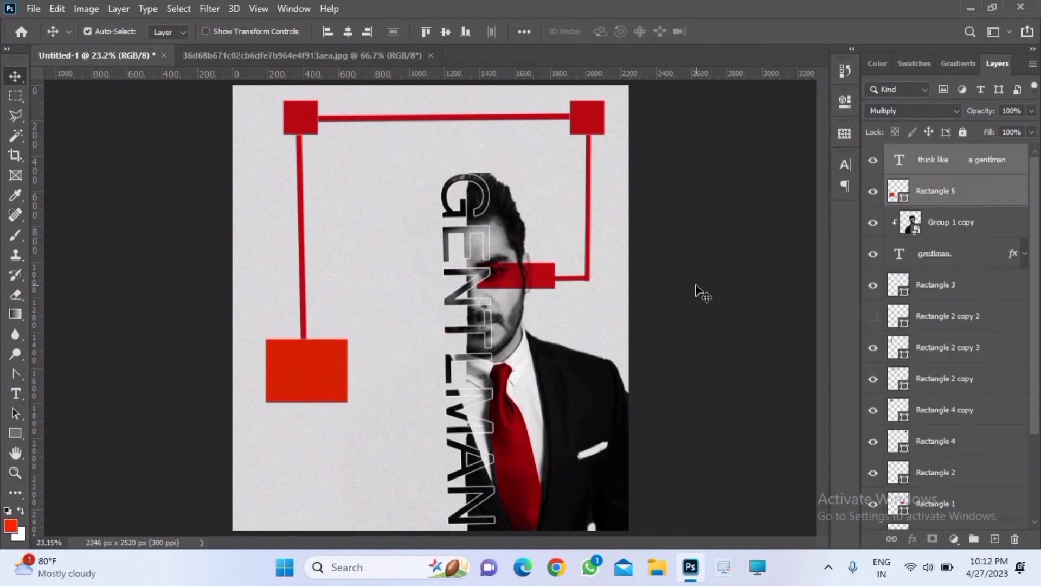
key("ctrl+z")
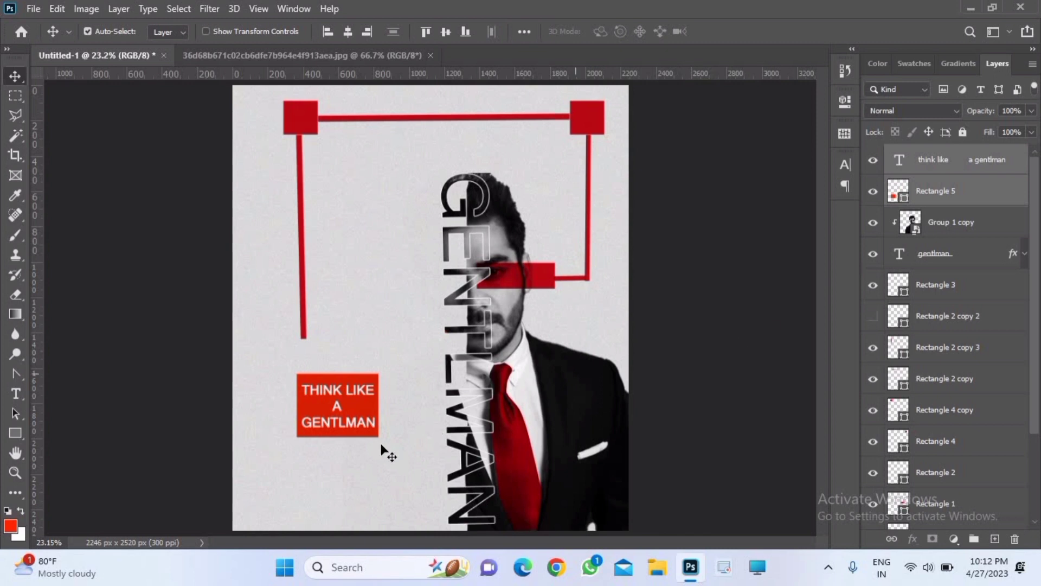
Move the text and its red rectangle up together to meet the vertical bar's lower end, centered on it, and deselect them.
left_click_drag(357, 410, 321, 374)
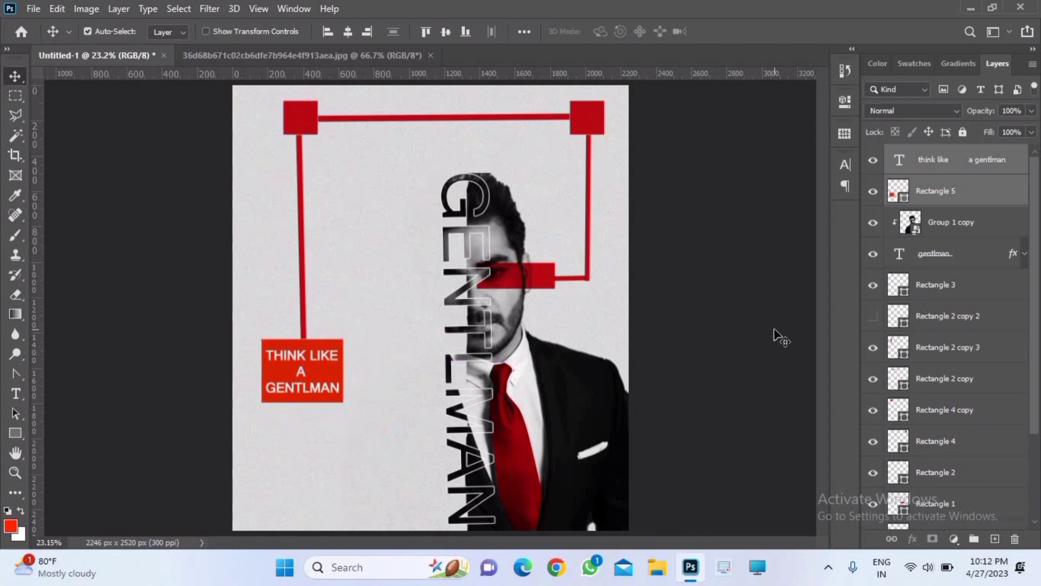
left_click(781, 337)
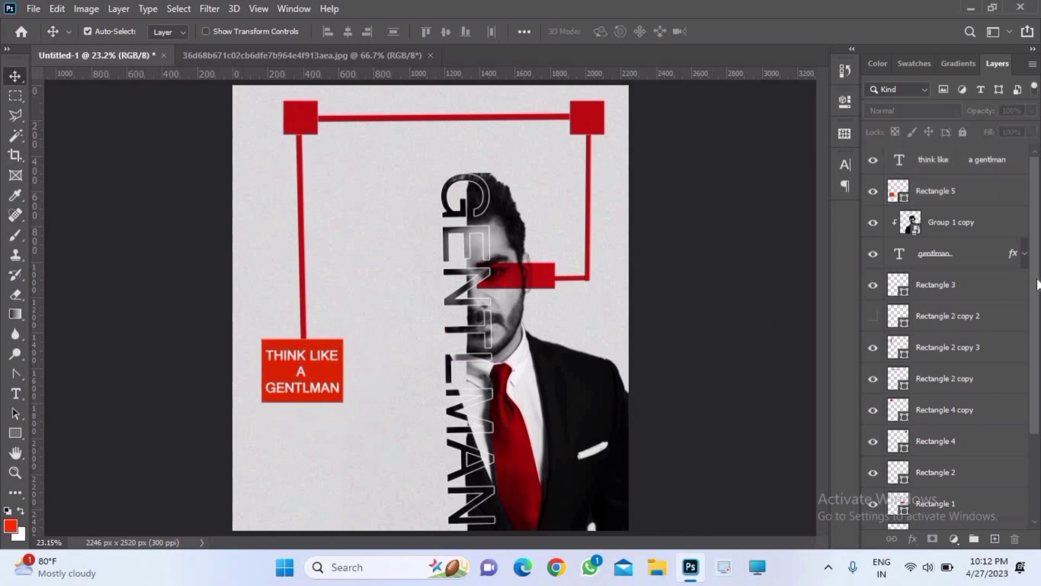
scroll(679, 293, "down", 3)
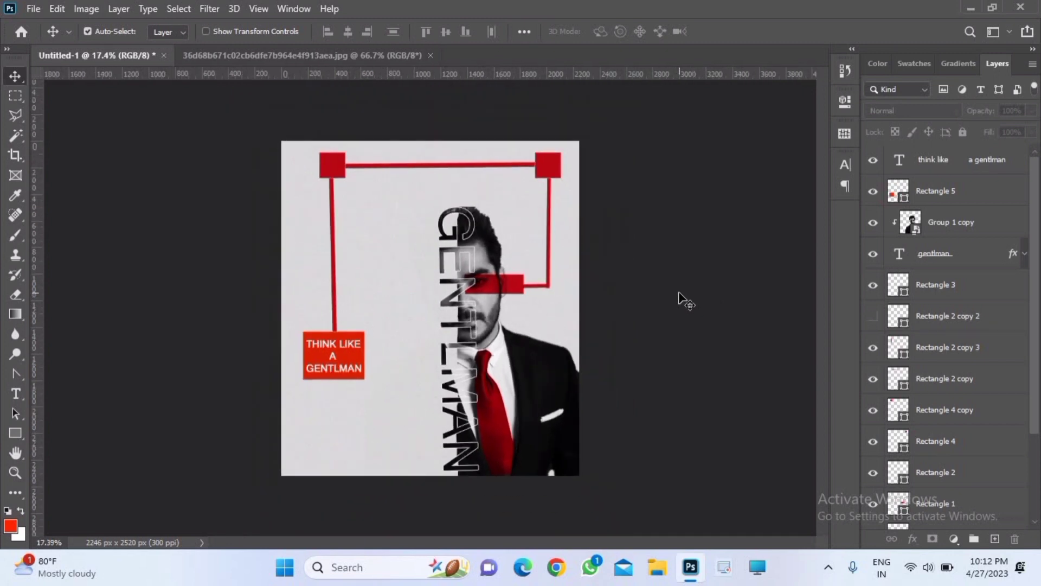
scroll(678, 293, "up", 2)
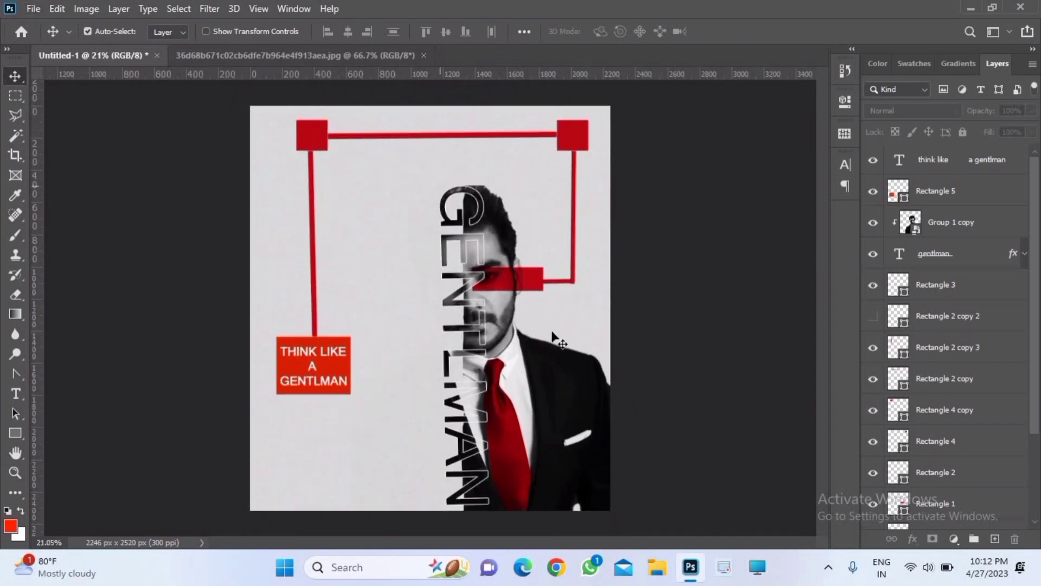